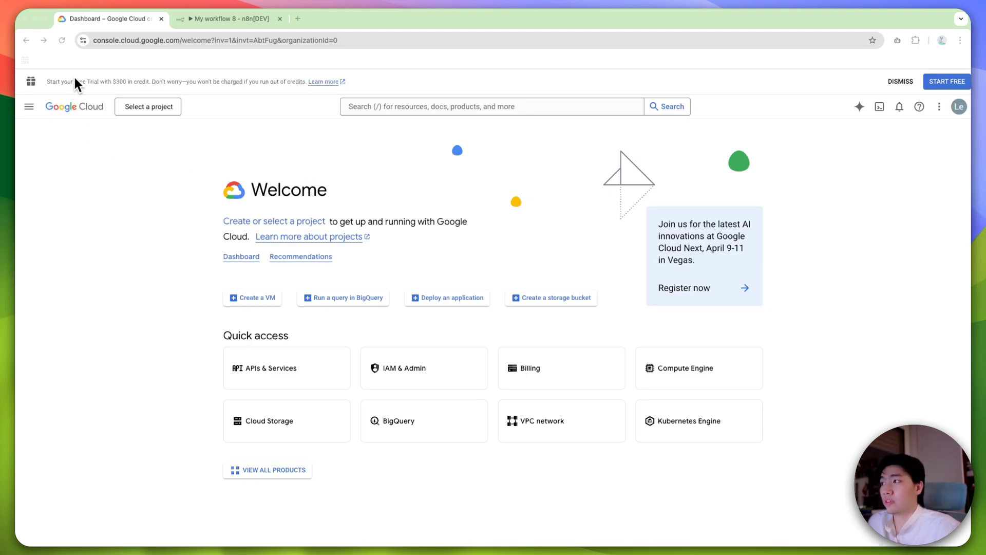
Step: Start a new Google Cloud project and name it 'connect n8n gg'
drag(93, 40, 179, 42)
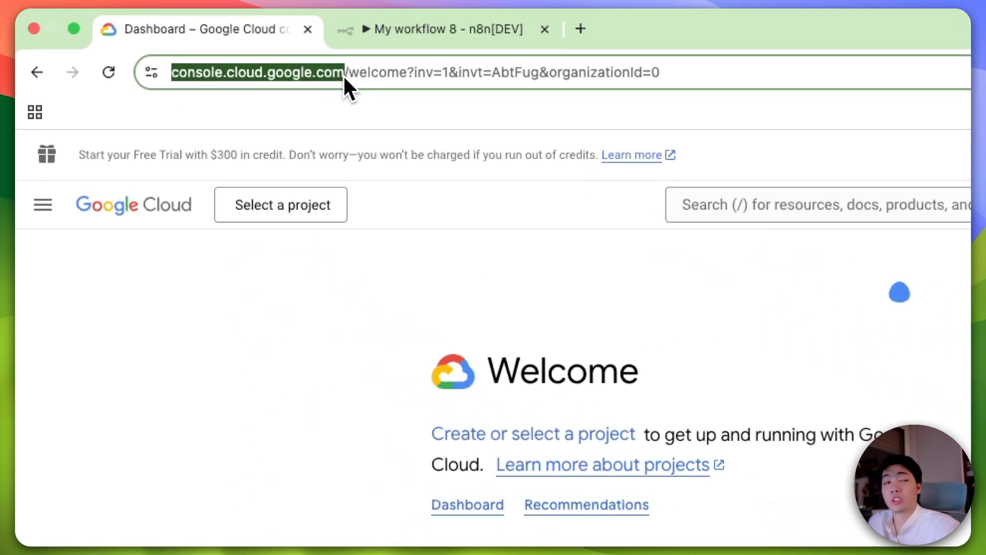
click(311, 200)
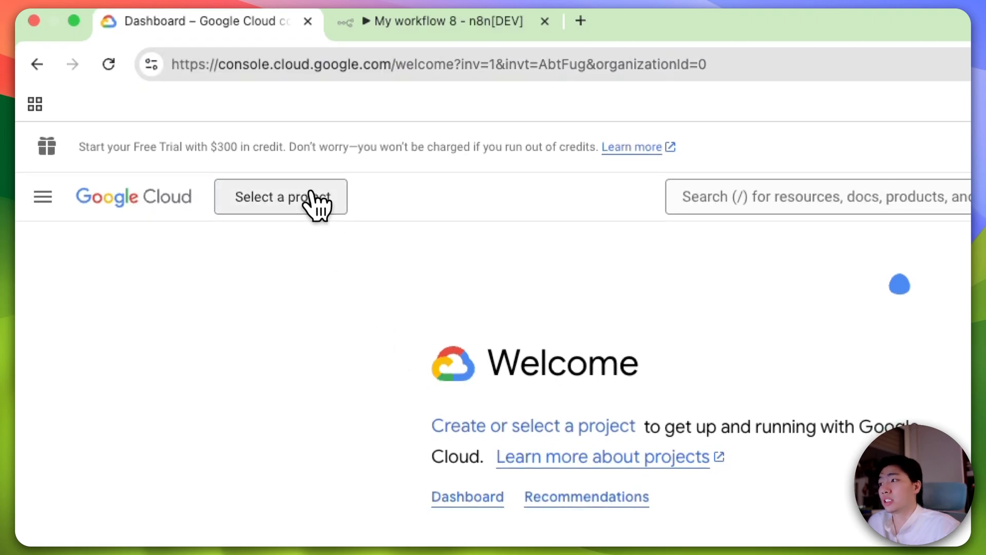
click(311, 199)
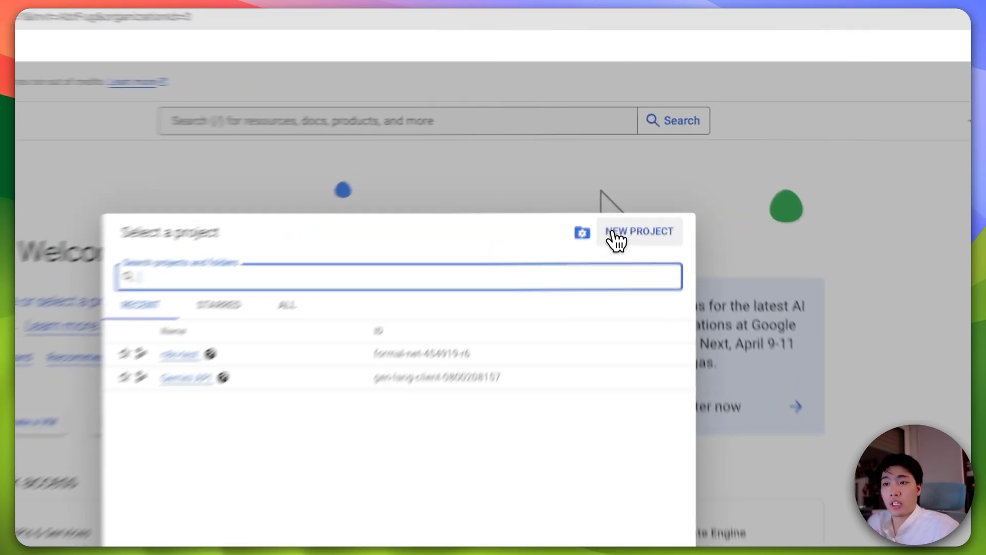
click(629, 179)
click(601, 269)
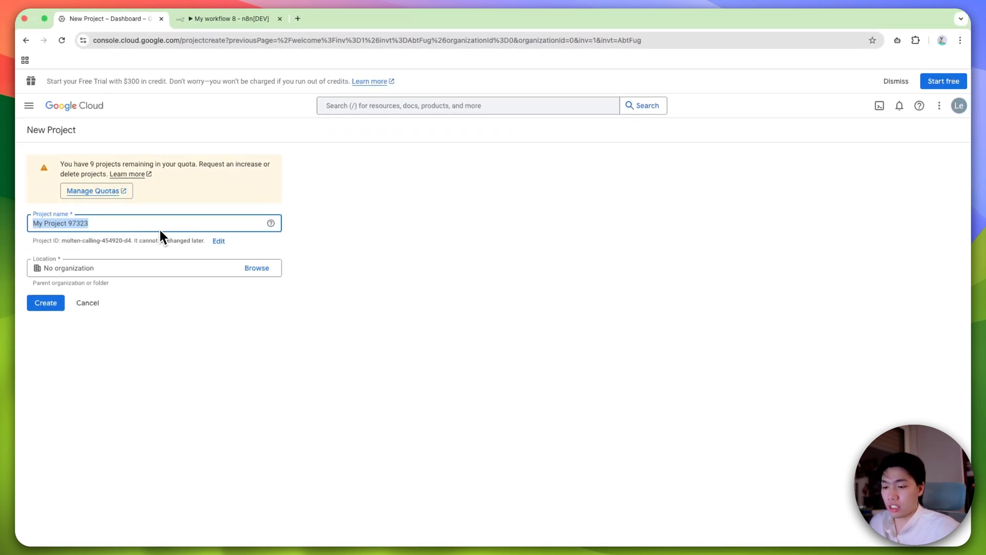
text(connect )
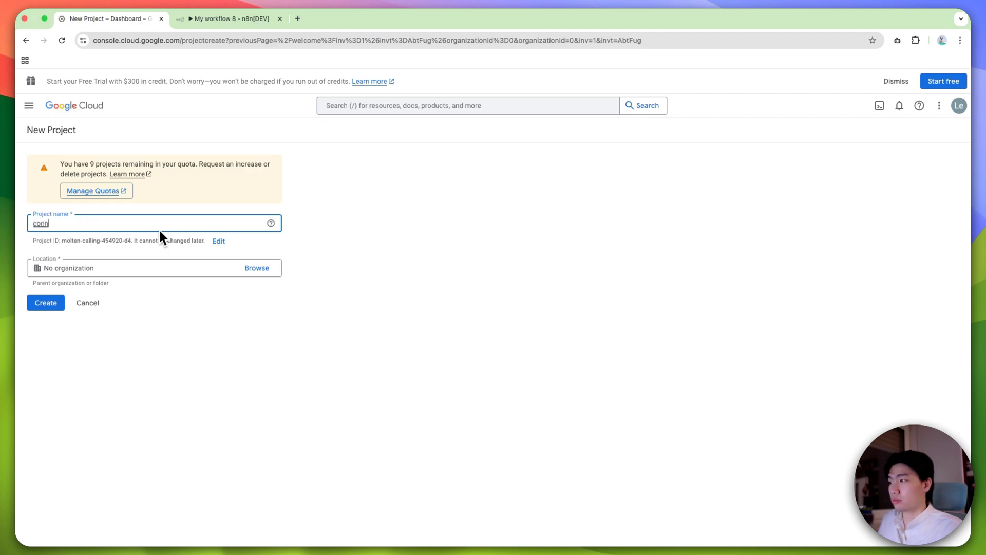
text(n8n )
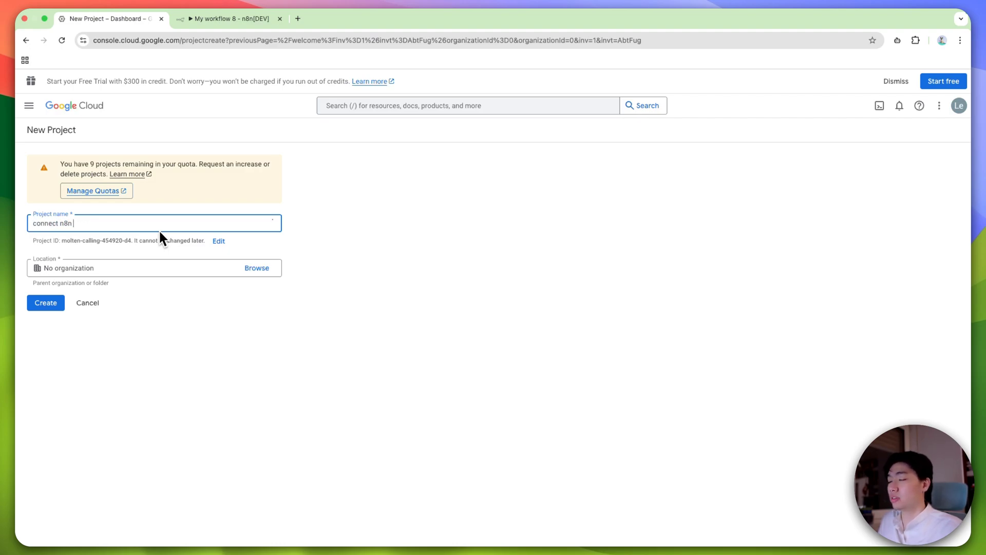
text(gg)
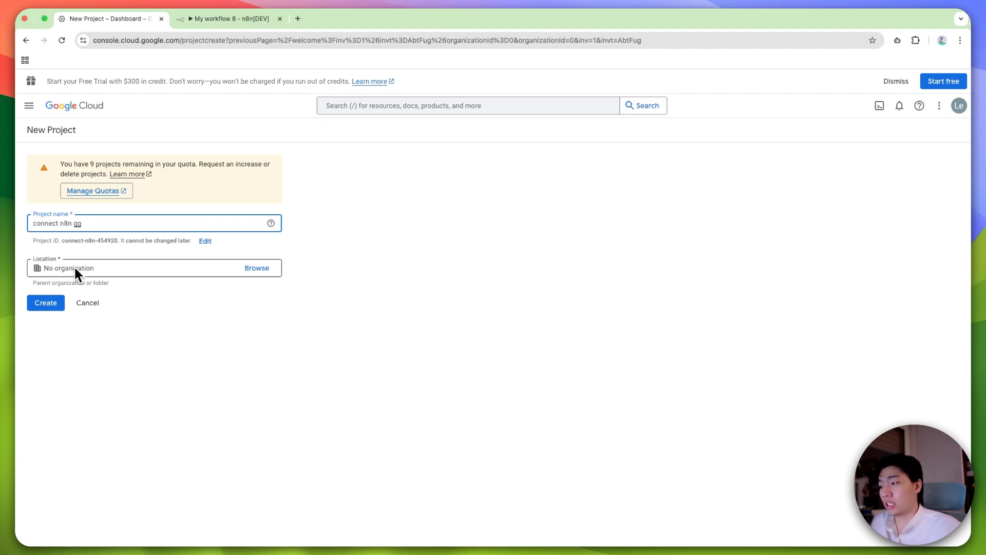
Step: Create the 'connect n8n gg' project, switch to it, and go to APIs & Services
click(46, 304)
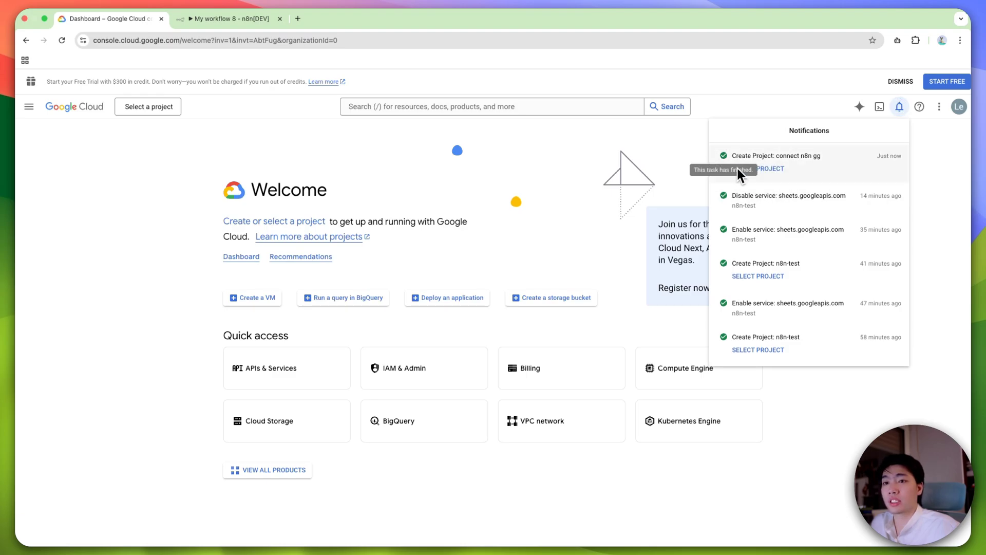
click(738, 168)
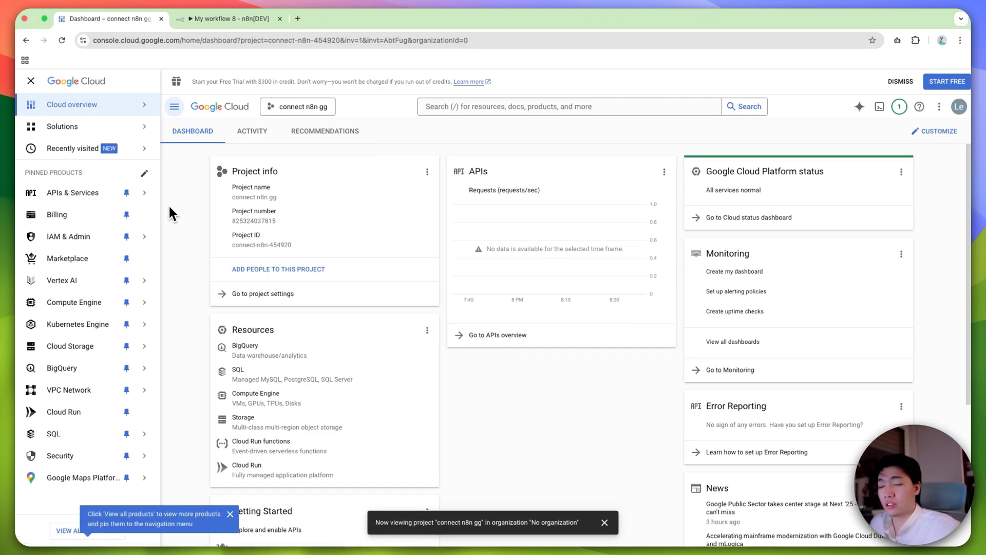
mouse_move(128, 276)
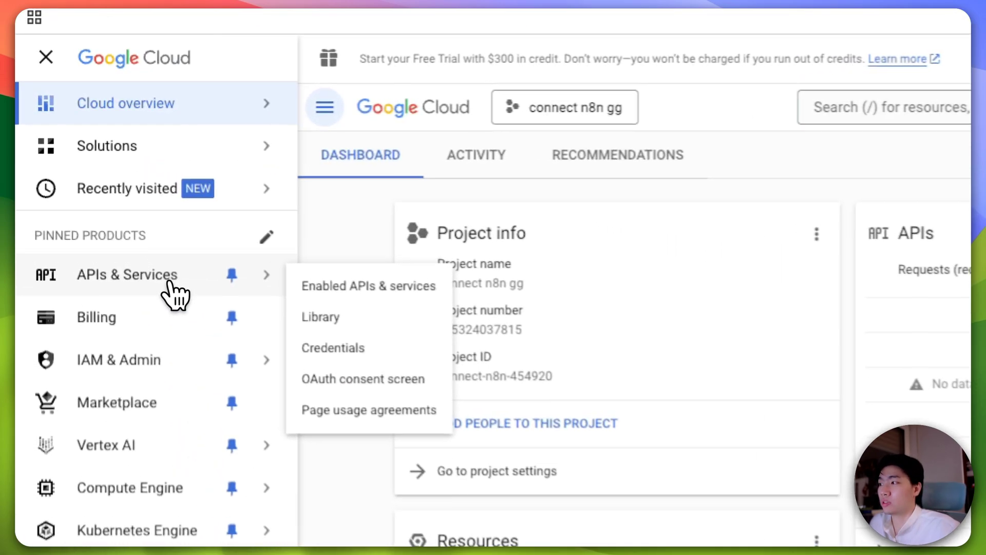
click(102, 201)
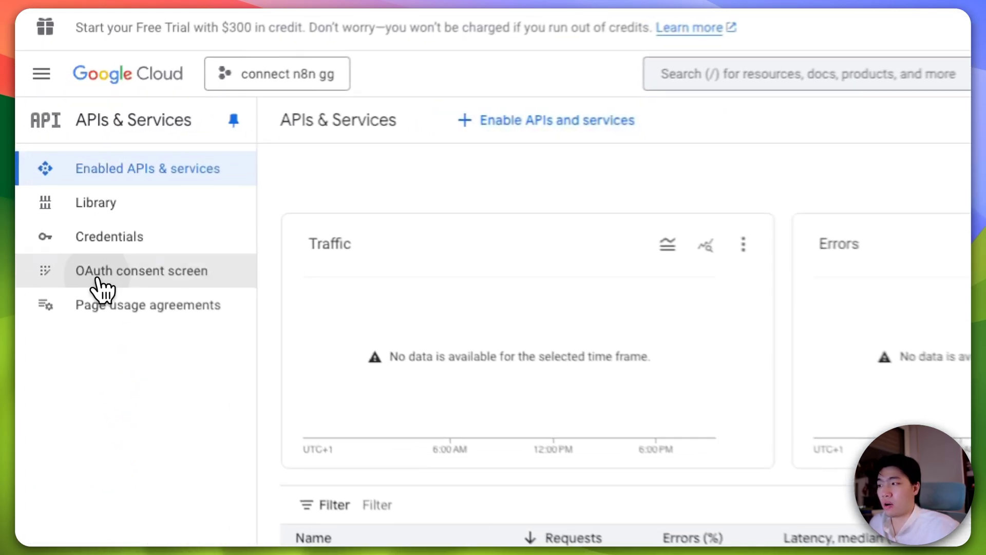
Step: Begin the OAuth consent setup and enter the app name 'n8n ggservice'
click(62, 216)
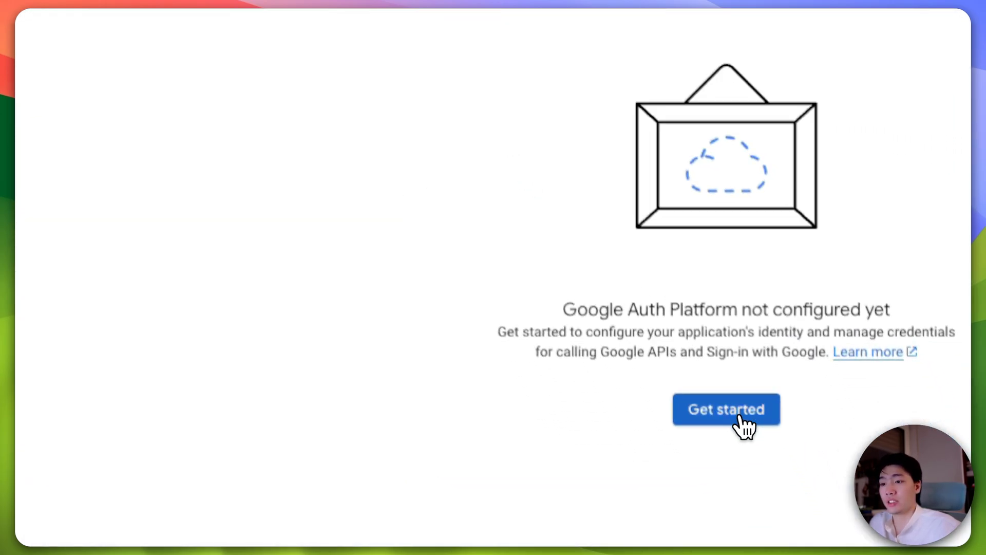
click(791, 506)
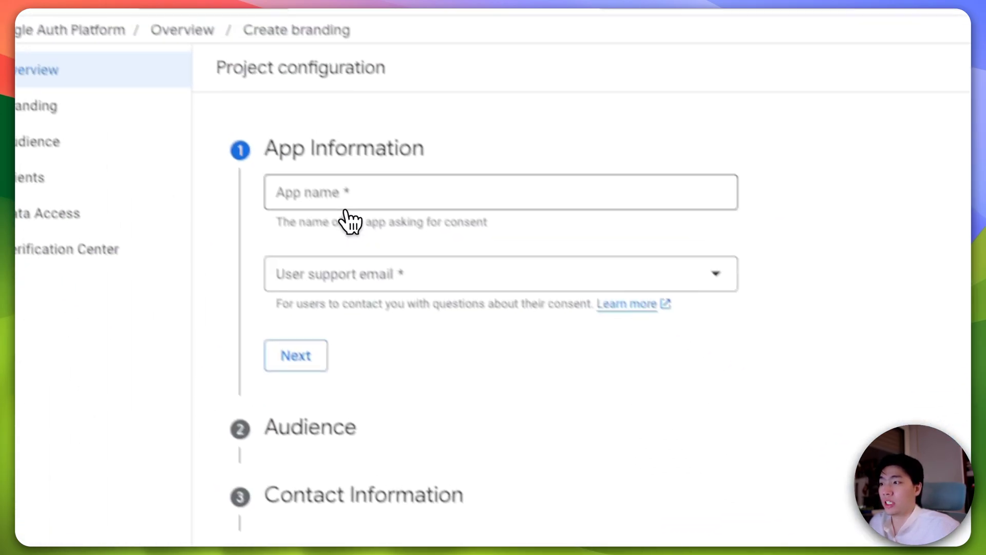
click(386, 227)
text(n8n)
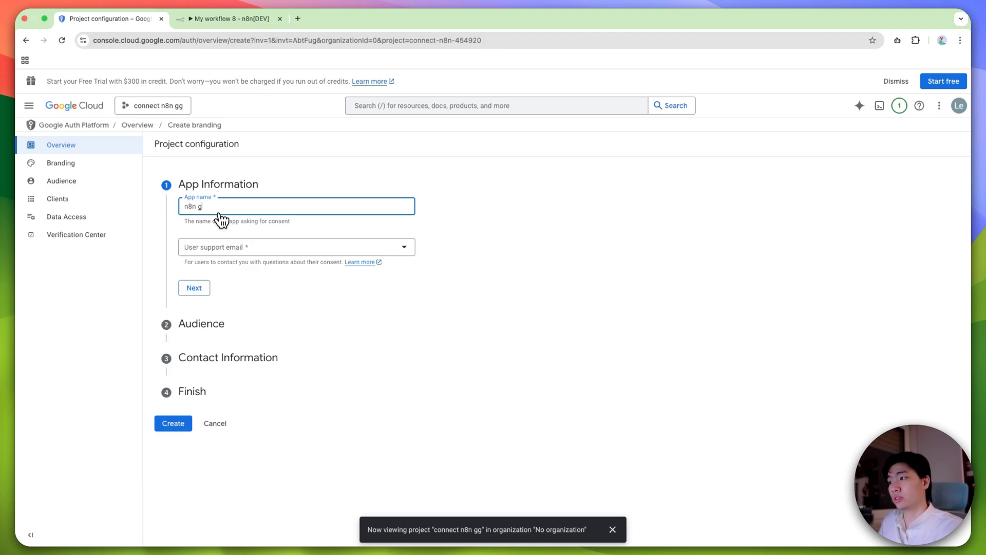
text(gs)
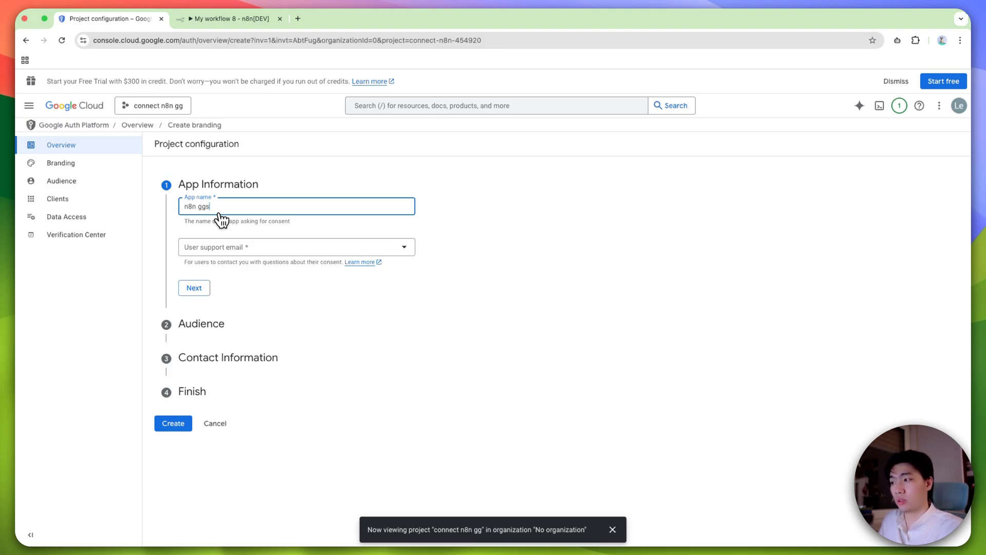
key(BackSpace)
text(se)
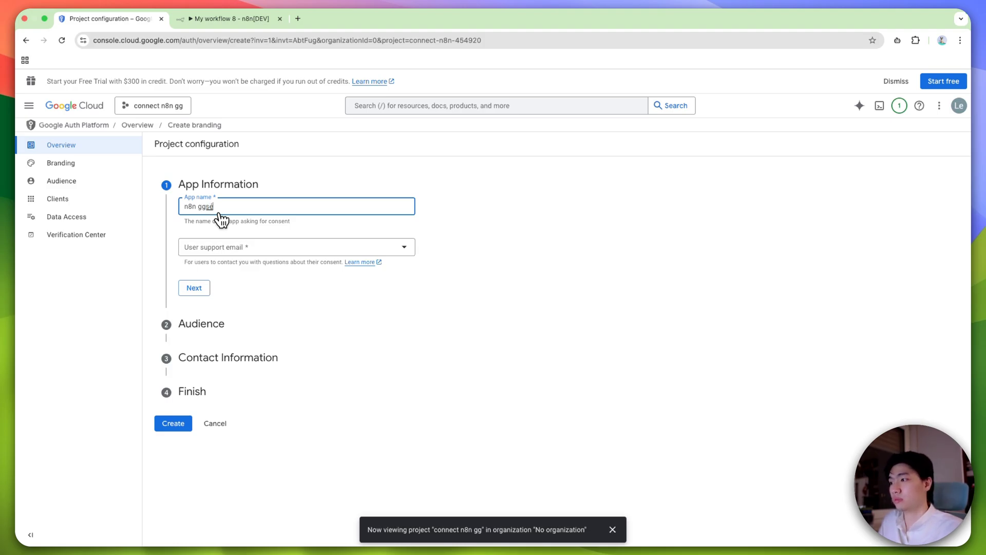
text(rvice)
Step: Choose the account e-mail as user support contact and continue to Audience
click(250, 251)
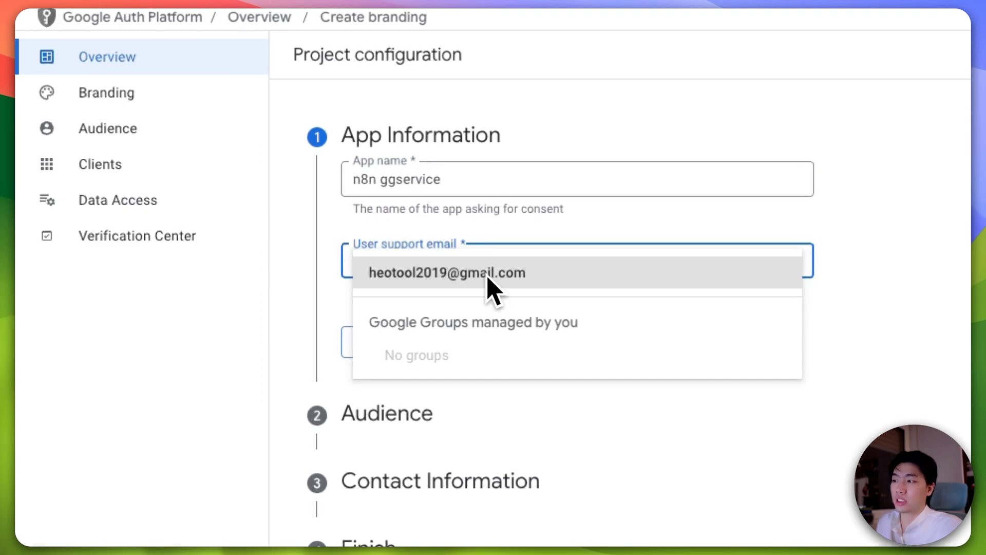
click(490, 275)
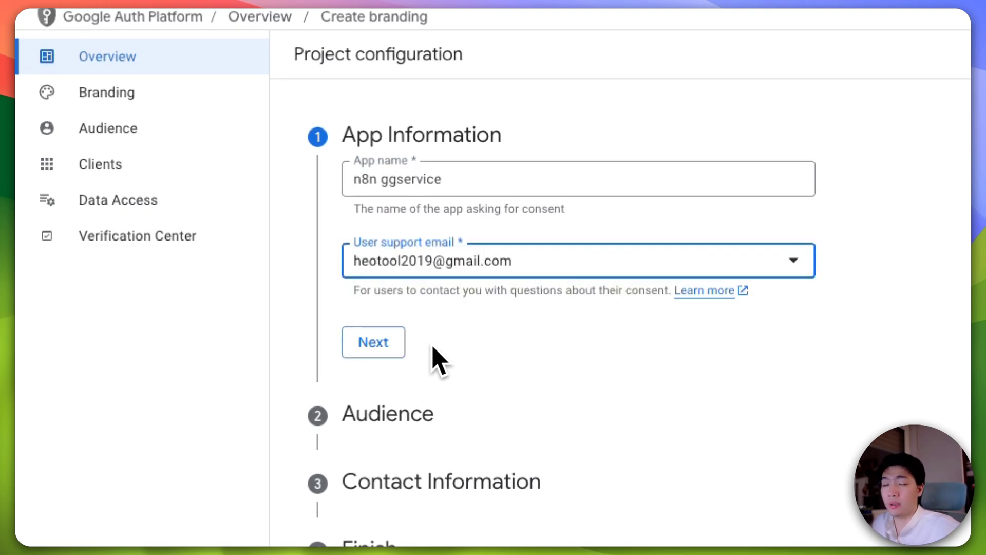
click(355, 342)
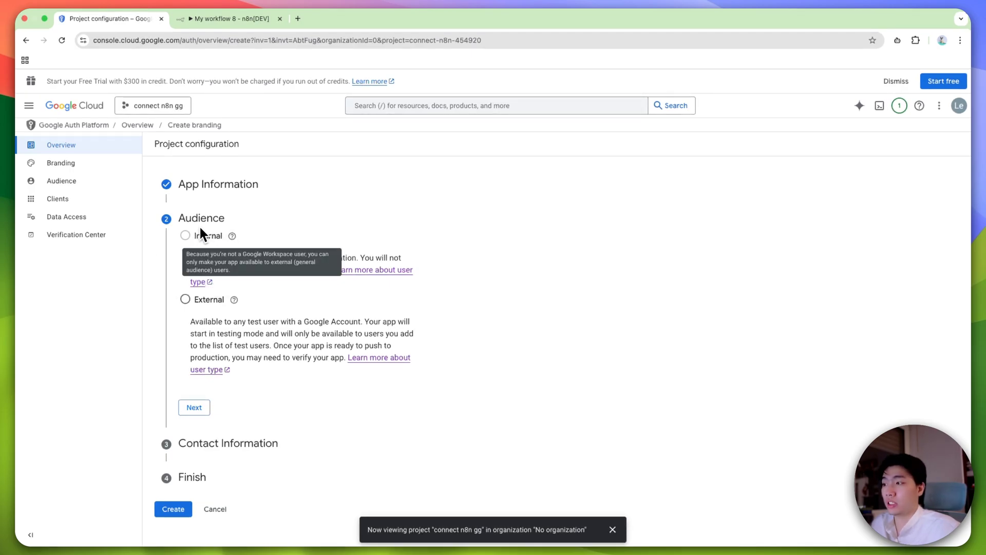
Step: Choose the External audience, review its testing and production notes, and continue to Contact Information
click(186, 299)
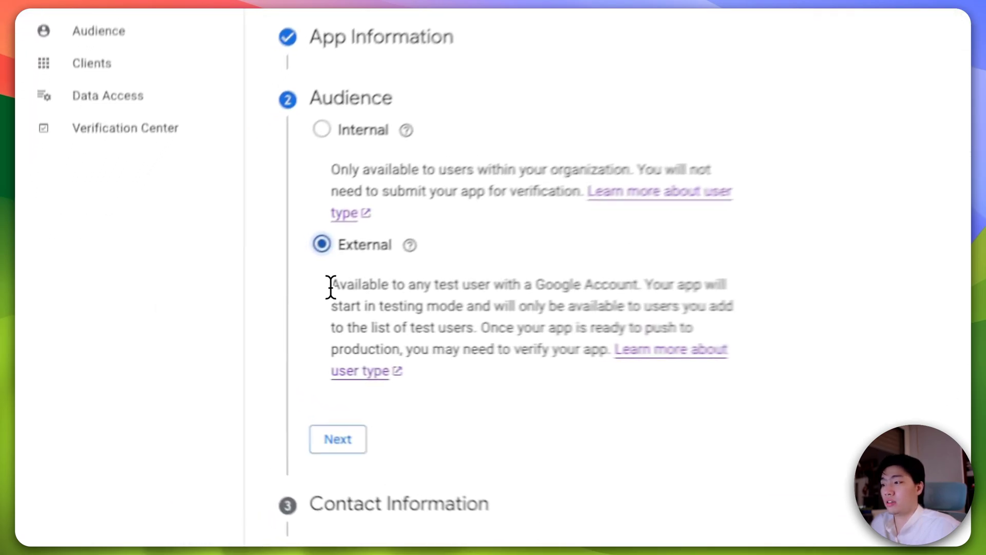
drag(190, 321, 312, 321)
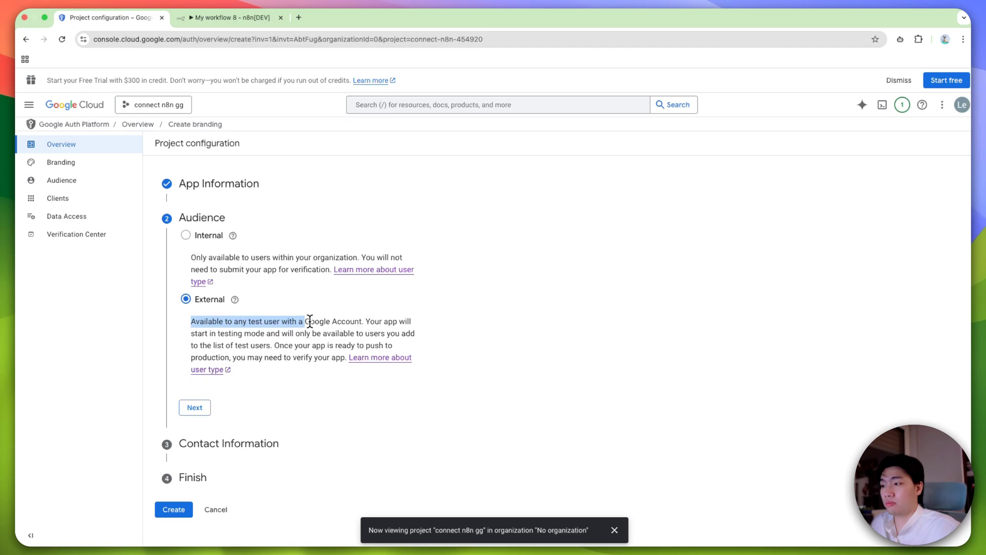
drag(311, 322, 358, 321)
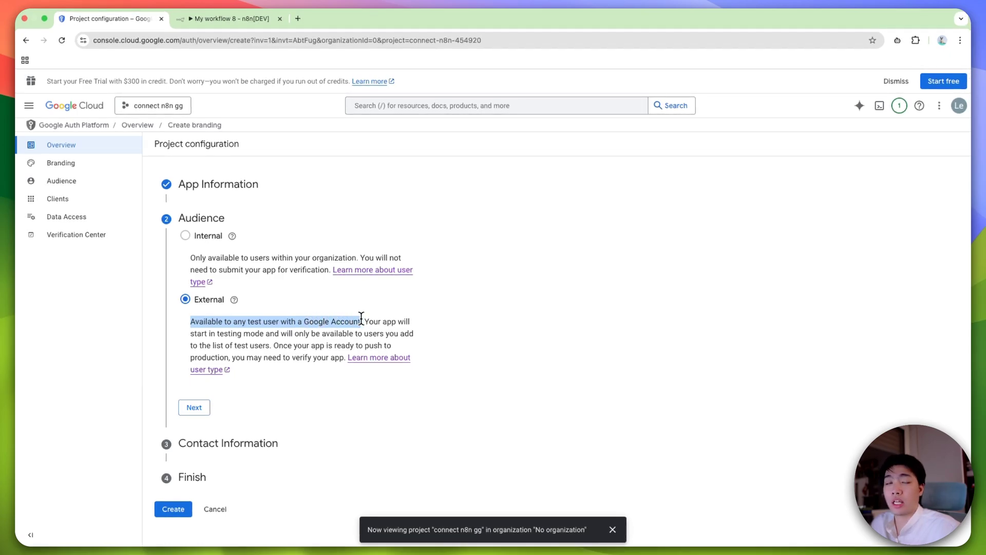
click(413, 302)
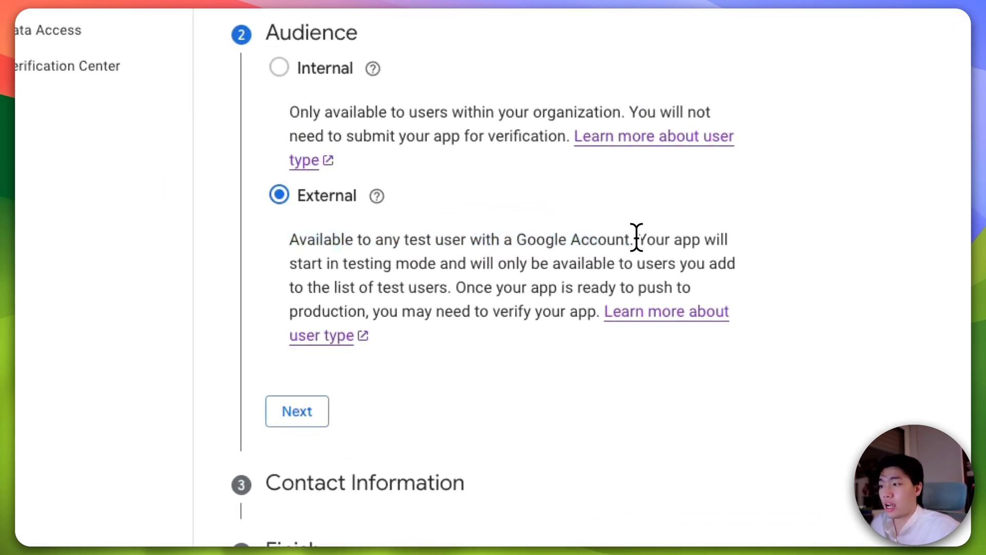
mouse_move(637, 238)
mouse_down()
mouse_move(439, 266)
mouse_move(629, 264)
mouse_up()
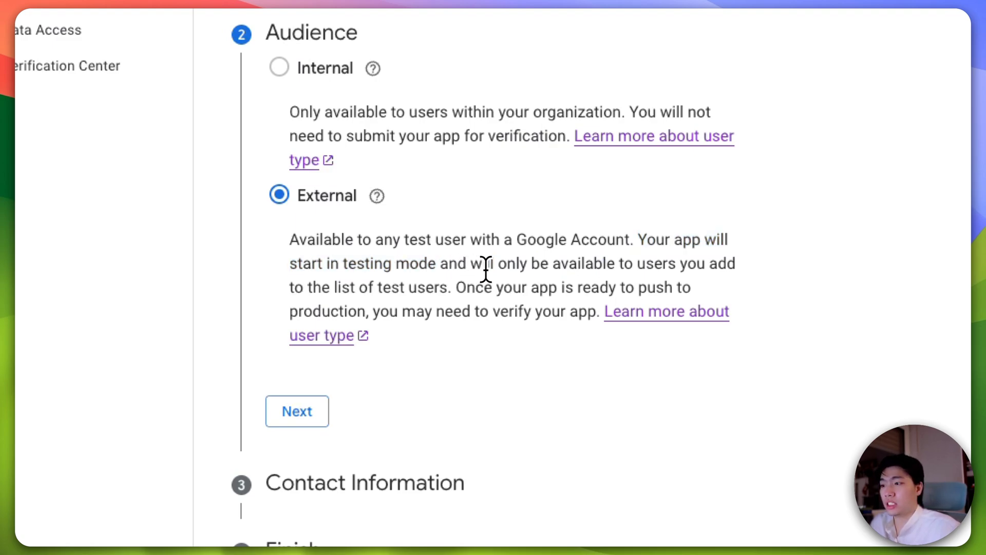
mouse_move(629, 263)
mouse_down()
mouse_move(451, 286)
mouse_move(455, 295)
mouse_up()
click(462, 286)
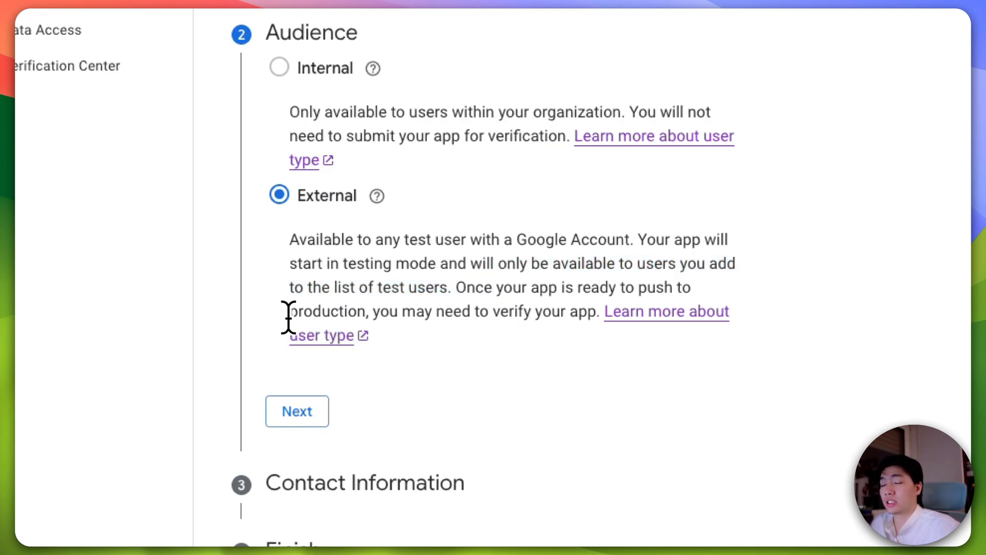
drag(306, 312, 369, 311)
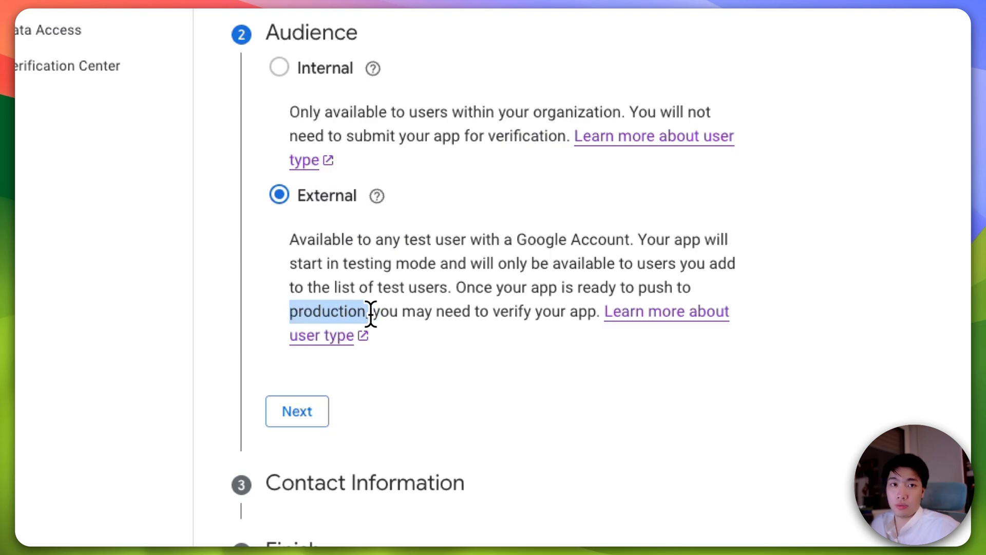
click(467, 314)
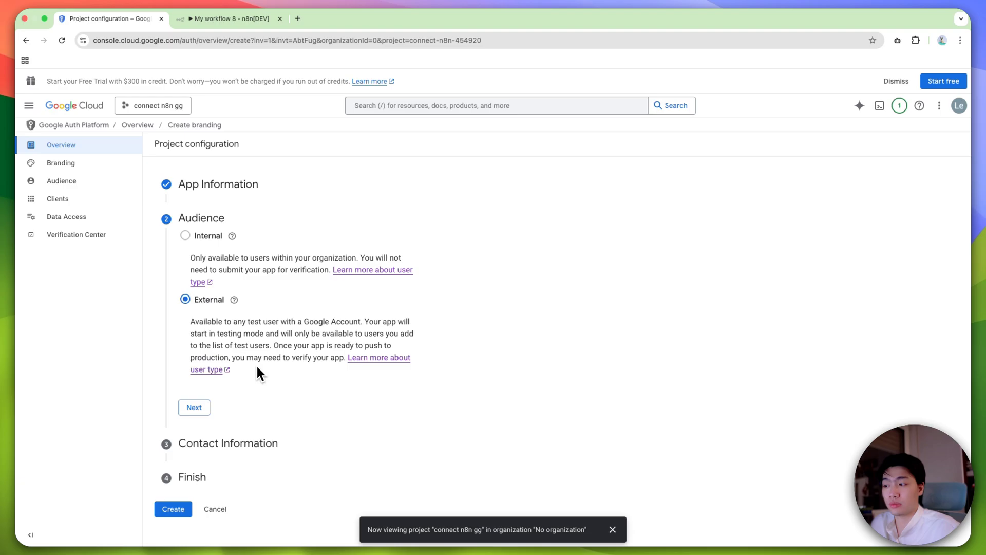
click(198, 408)
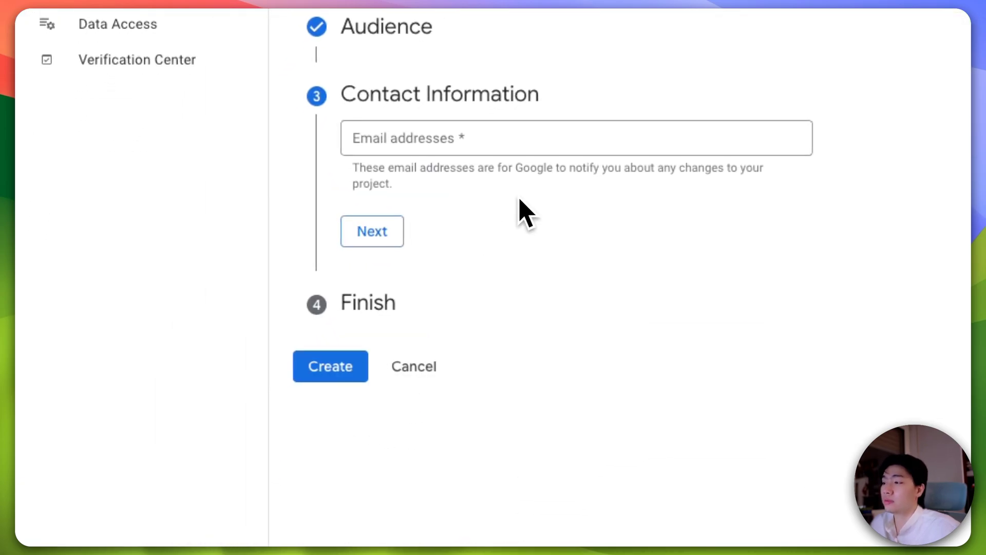
Step: Enter the contact e-mail address, finish the OAuth configuration, and start a new OAuth client
click(431, 148)
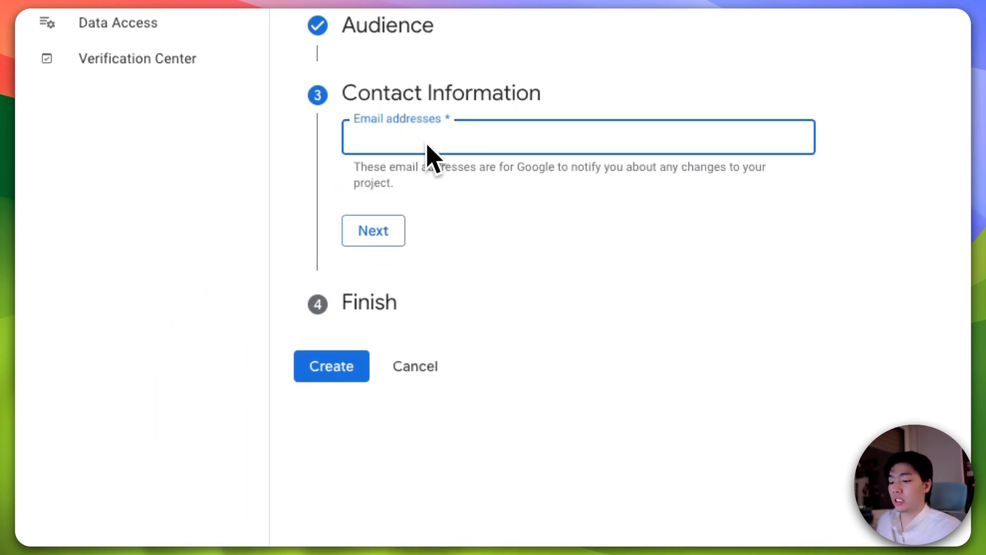
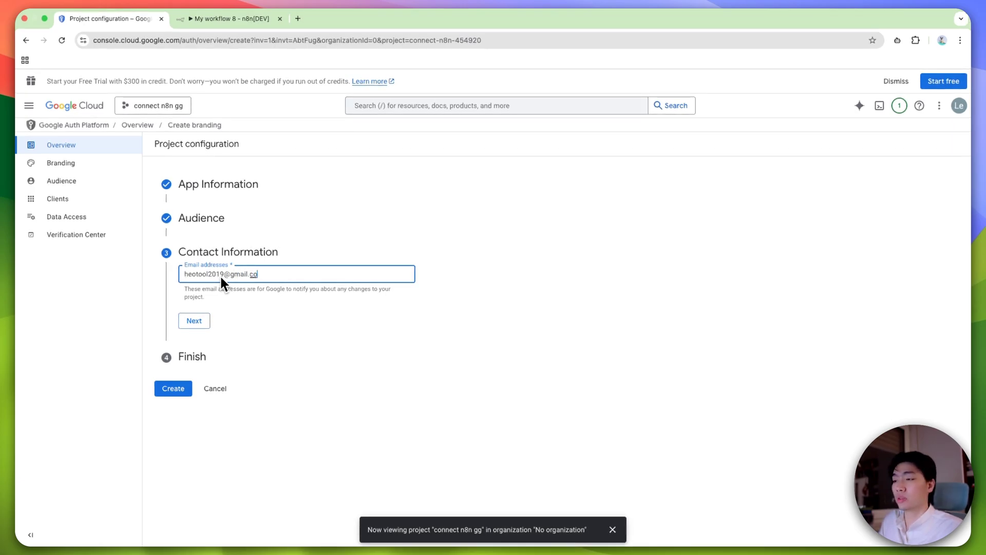
key(Return)
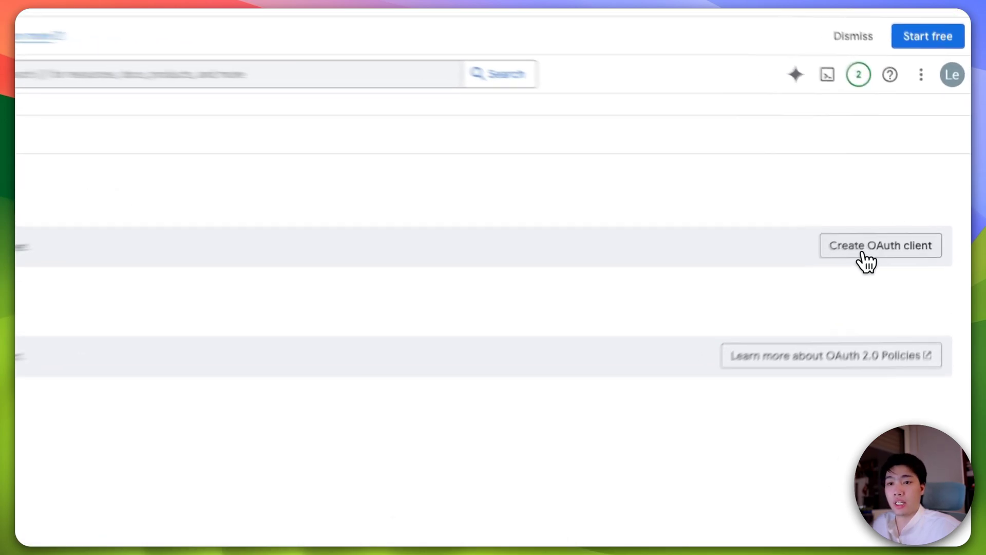
click(902, 220)
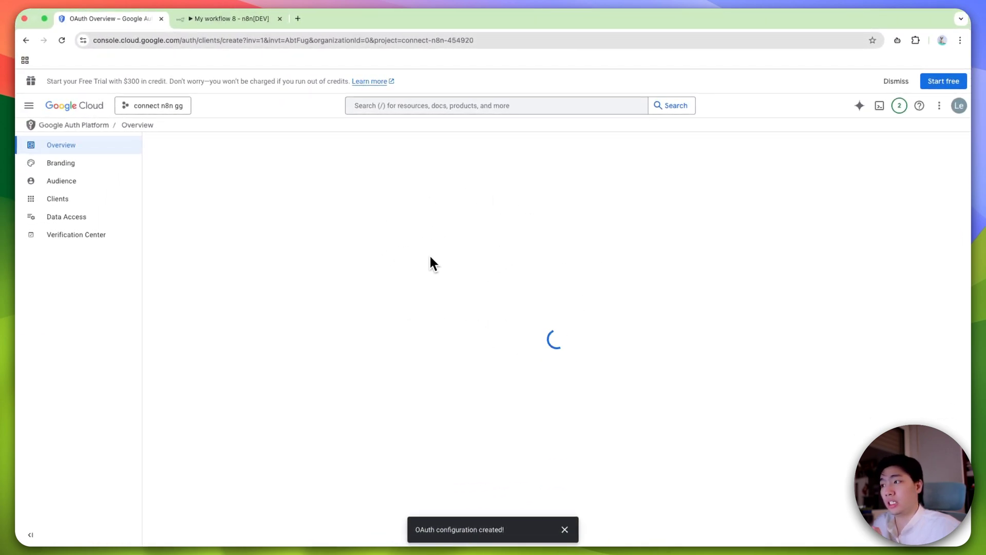
Step: Set the client to Web application named 'n8n ggservice' and add an empty redirect URI entry
click(210, 220)
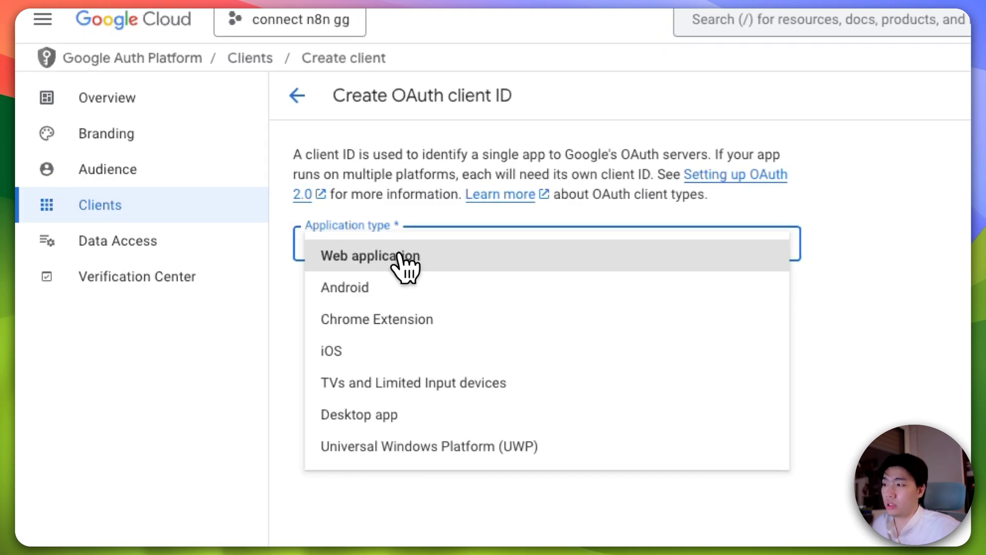
click(521, 265)
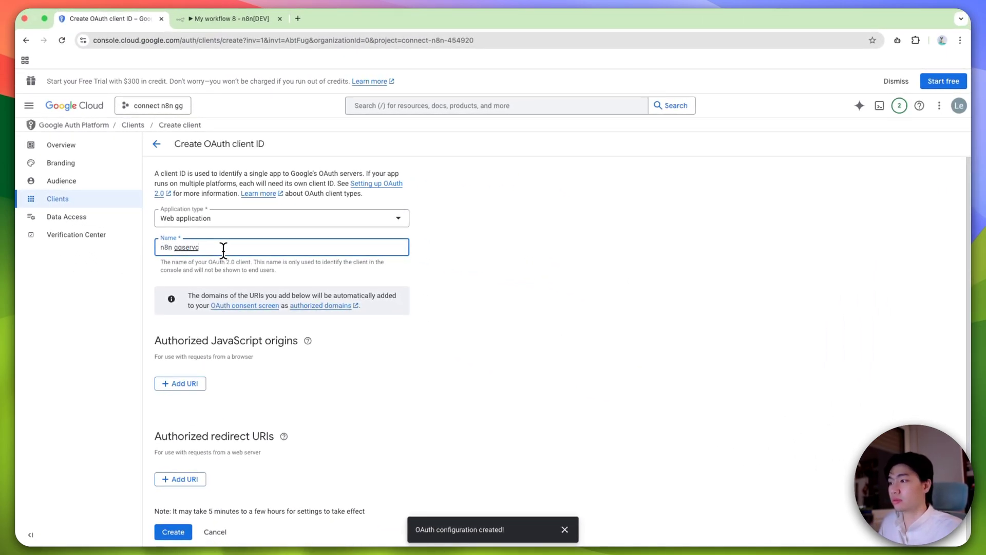
text(e)
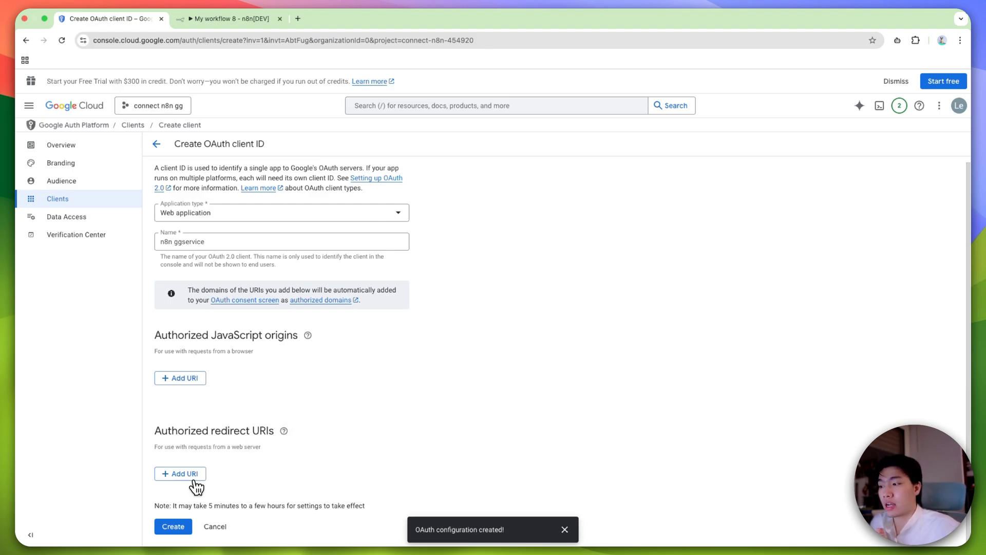
click(194, 475)
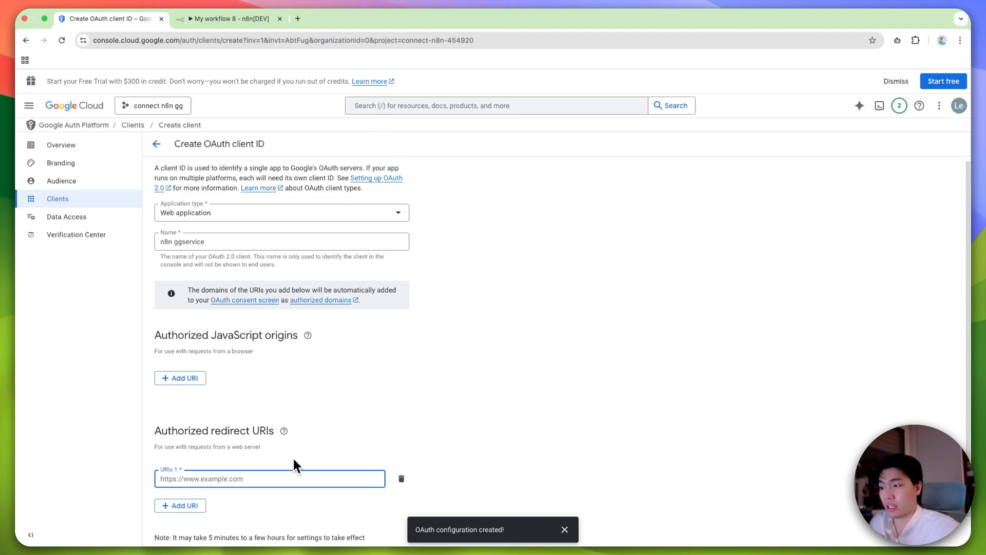
click(215, 18)
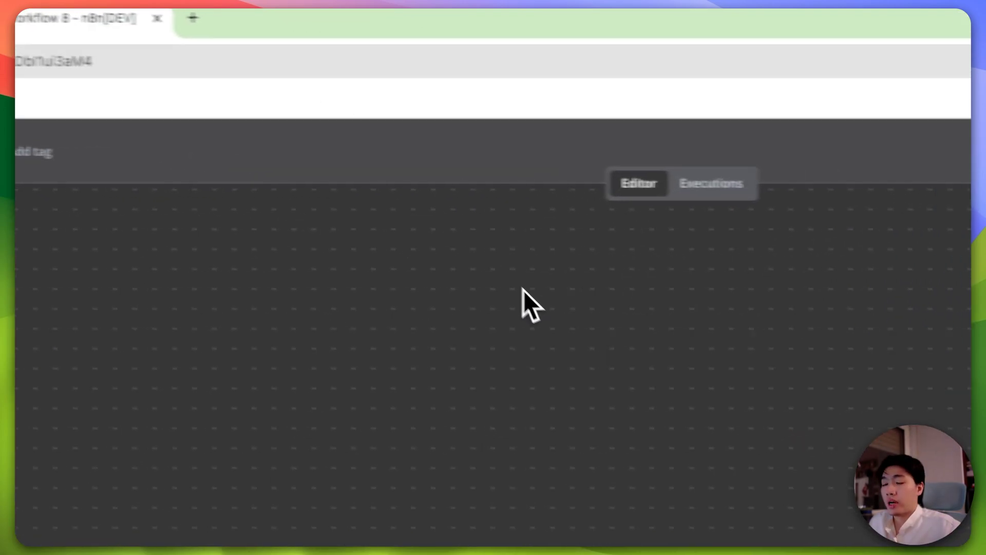
Step: Add a Google Sheets 'Create spreadsheet' node, start a new credential, and copy its OAuth Redirect URL
click(324, 398)
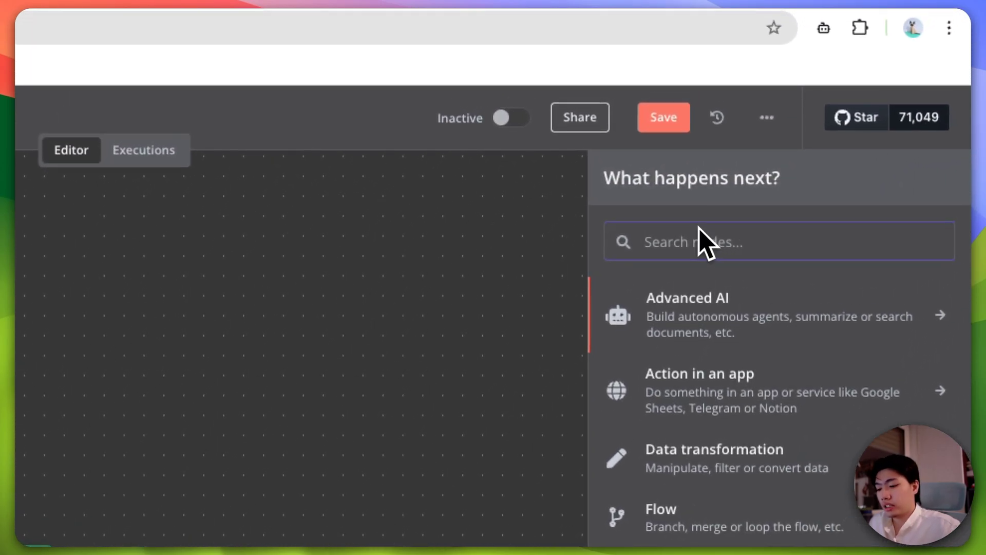
text(goog)
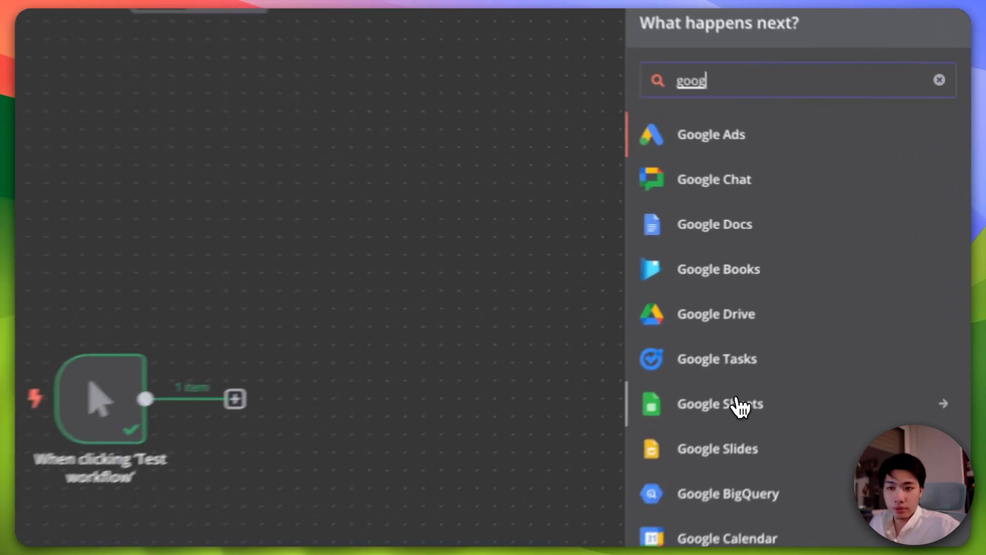
click(843, 327)
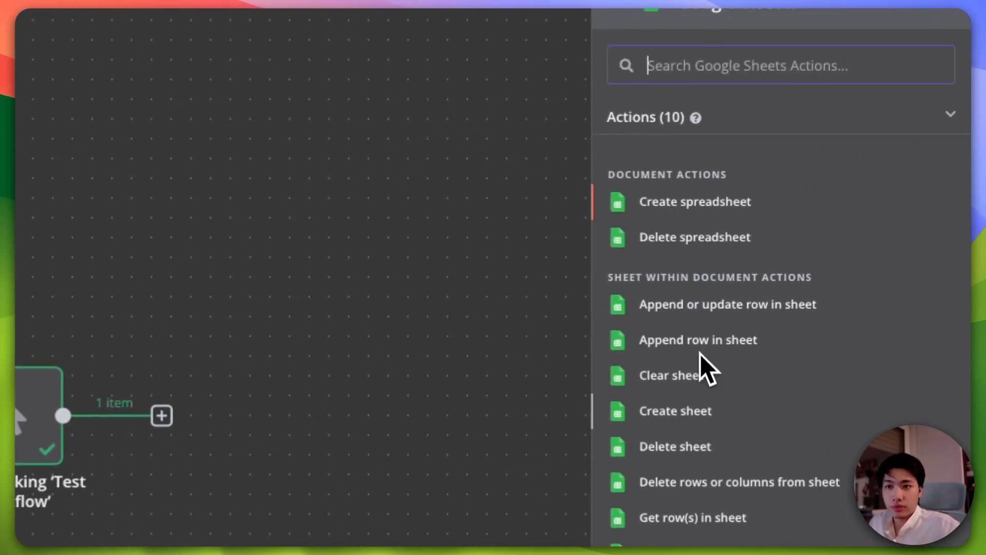
click(721, 207)
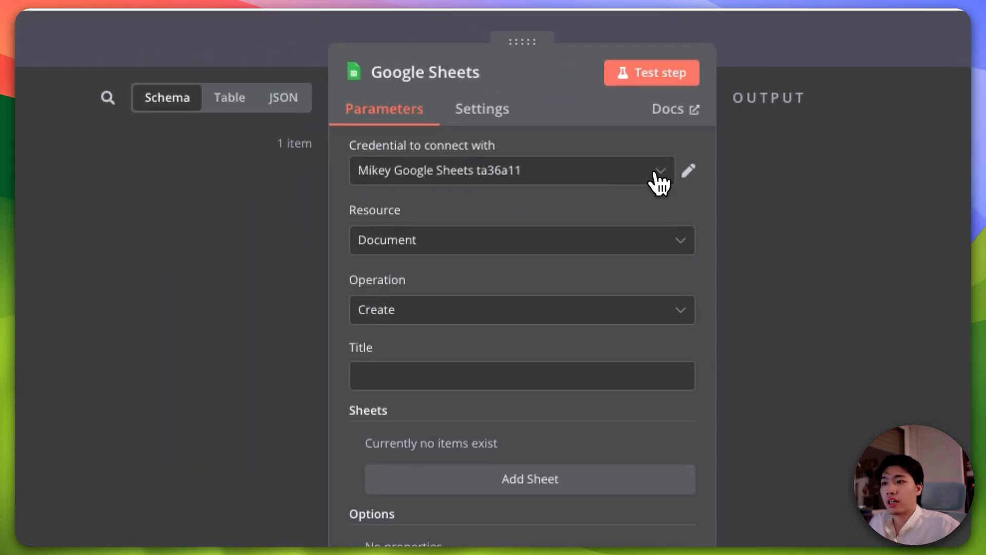
click(660, 175)
click(419, 386)
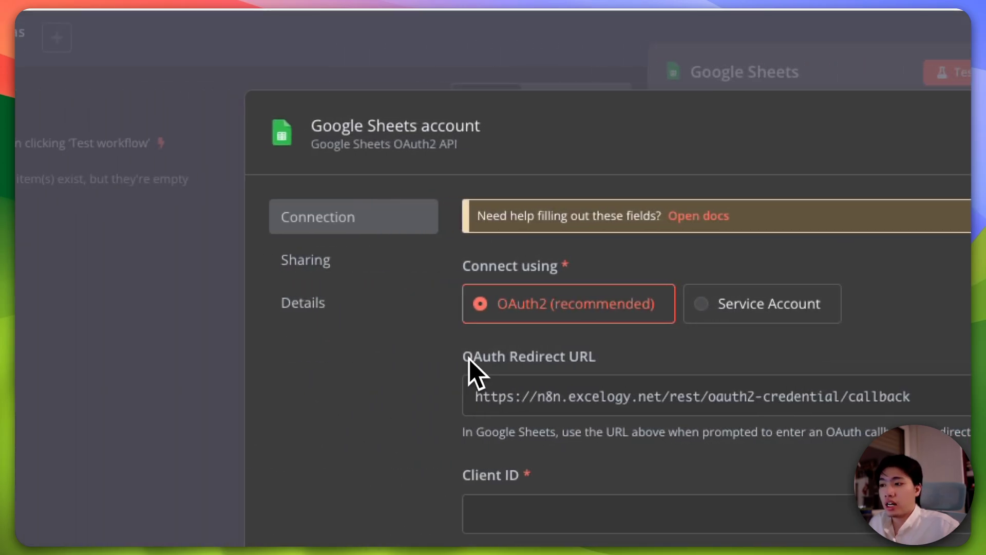
drag(469, 358, 630, 350)
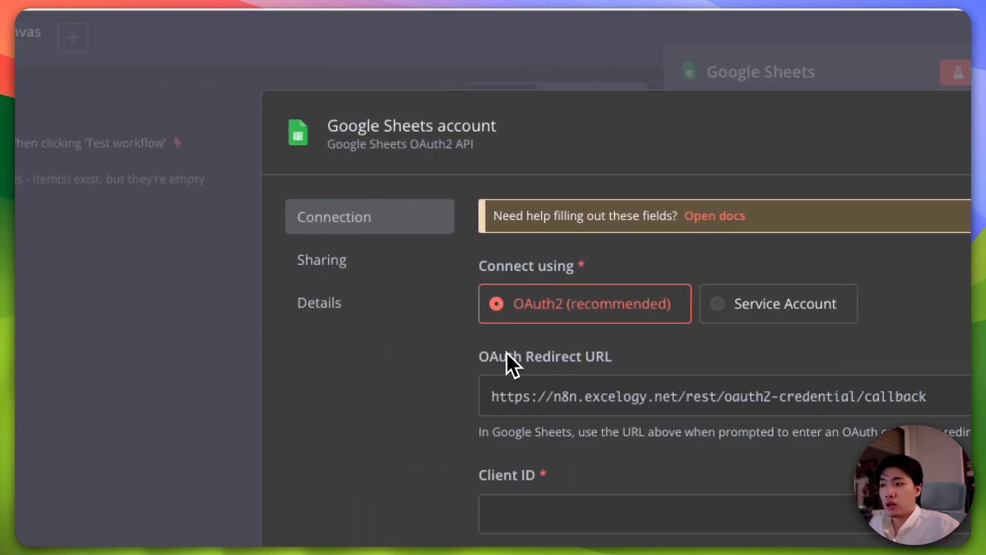
click(681, 399)
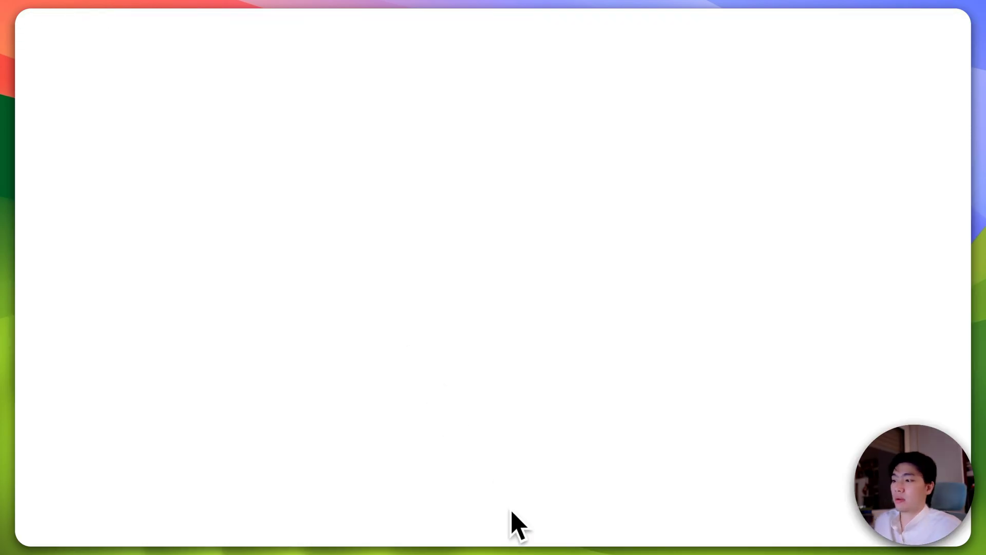
Step: Paste the n8n callback as redirect URI, create the client, and open the n8n ggservice details
click(261, 415)
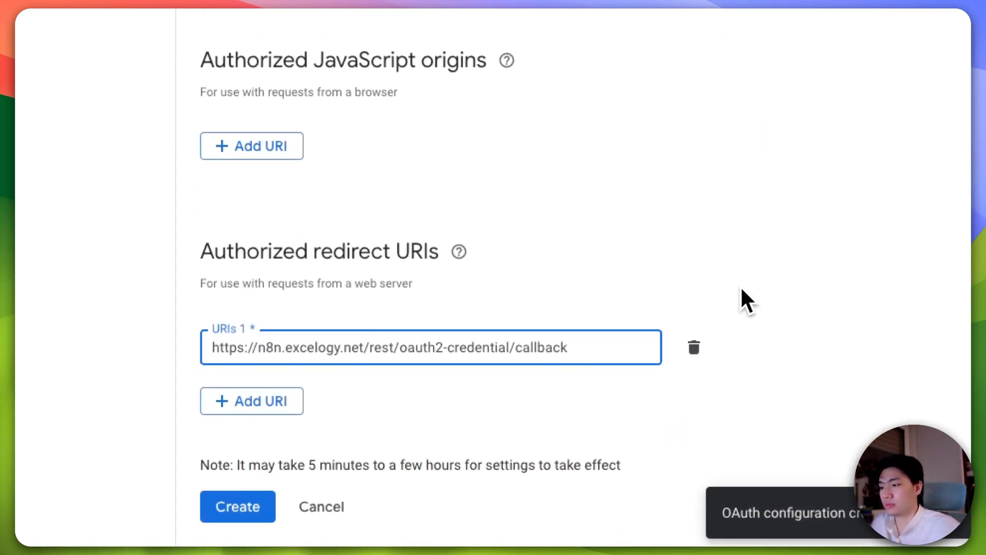
click(341, 507)
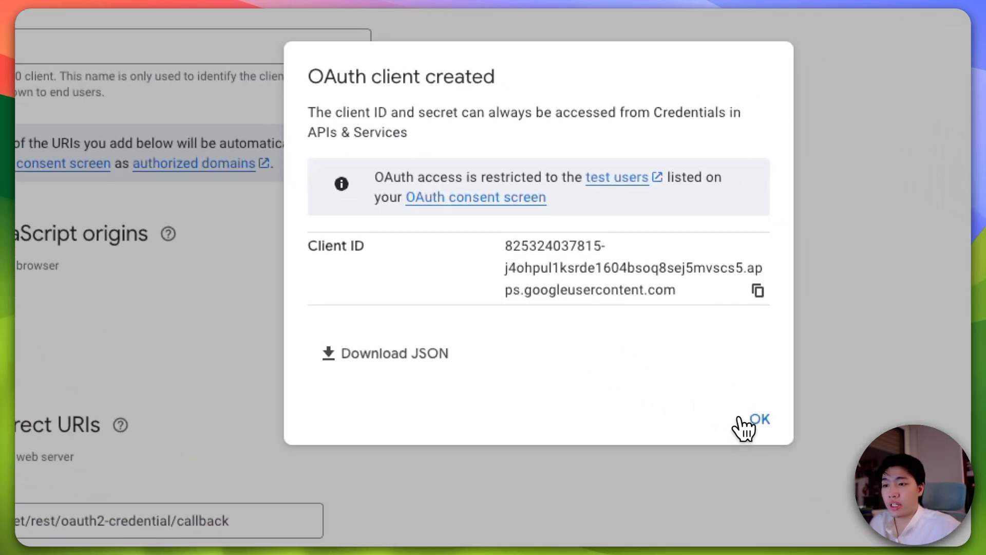
click(741, 418)
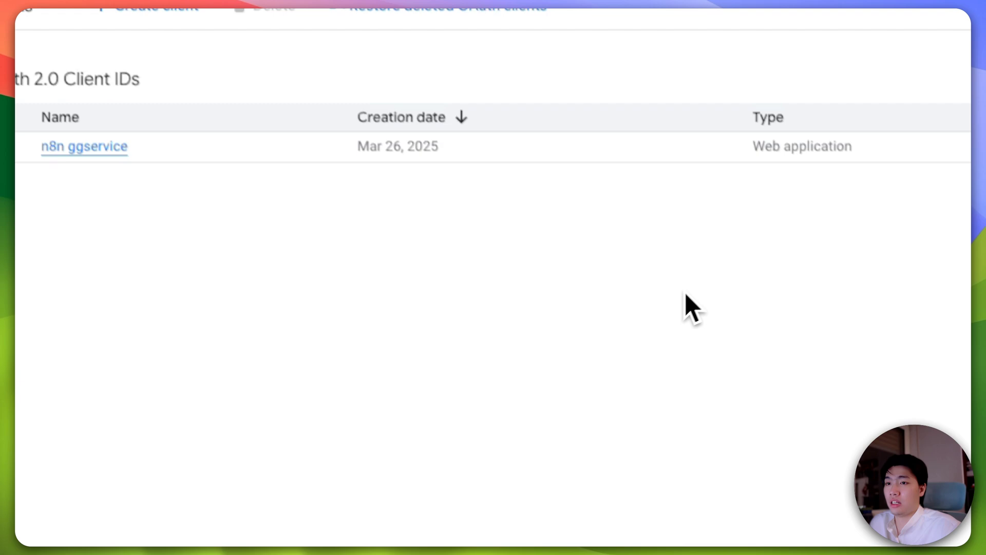
click(380, 226)
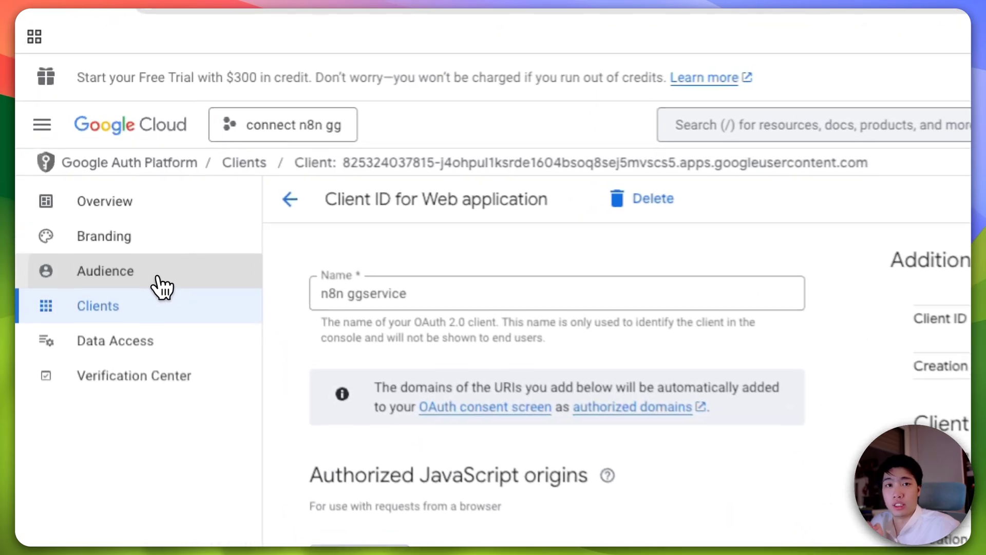
Step: Add a test user's e-mail address on the Audience page and save it
click(61, 181)
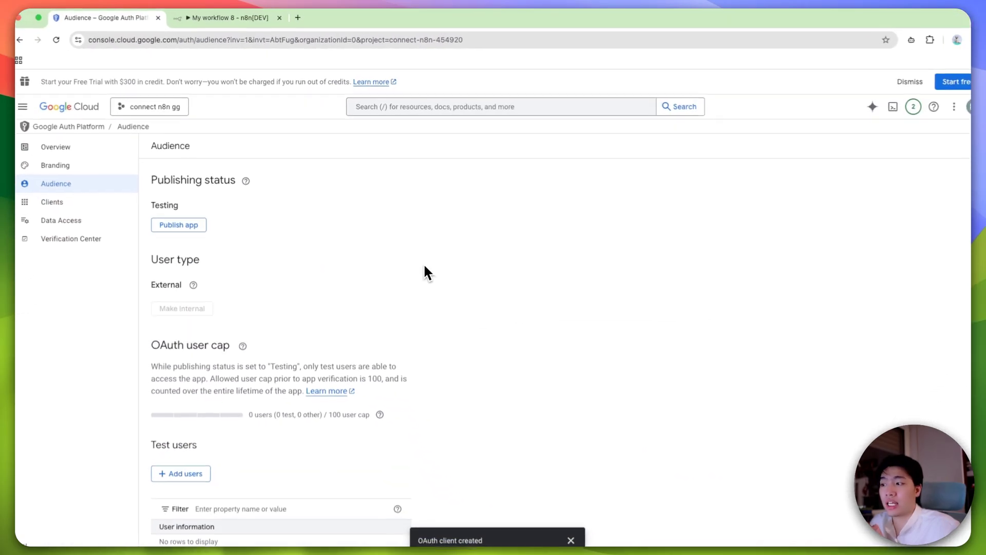
scroll(264, 287, down, 2)
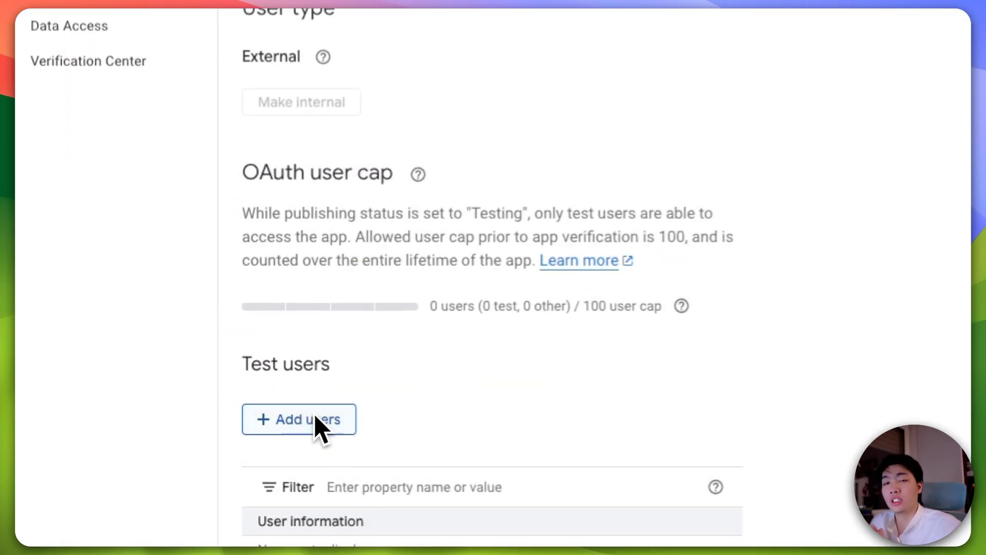
click(188, 417)
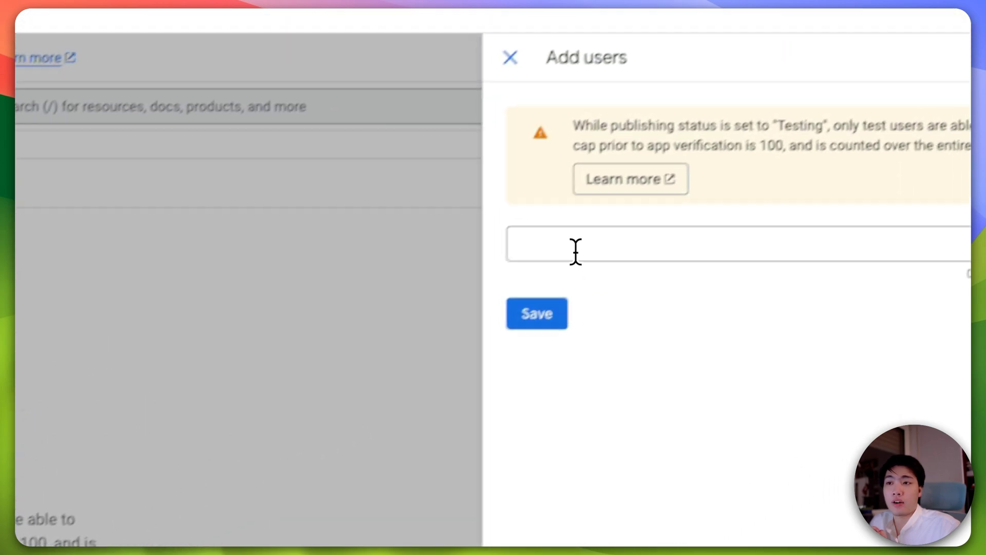
click(531, 263)
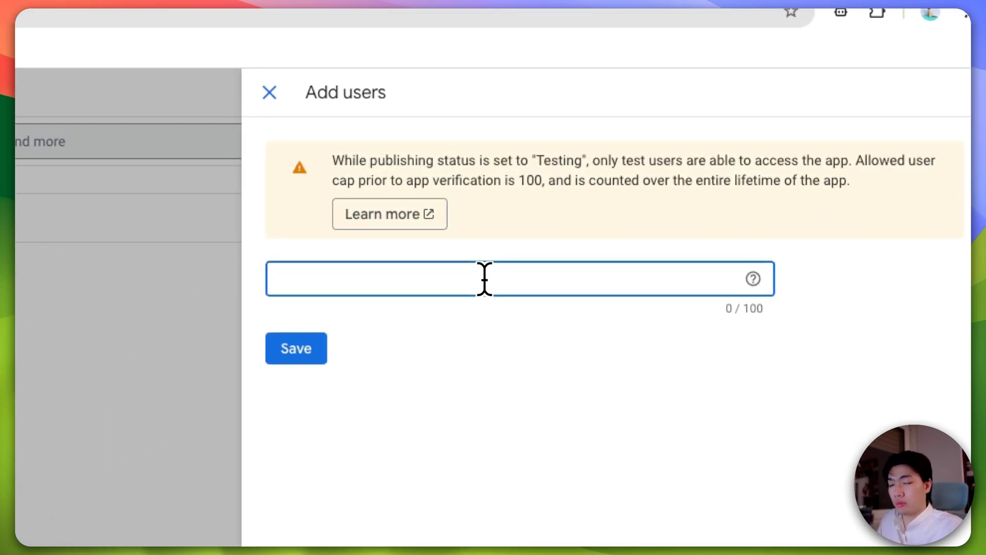
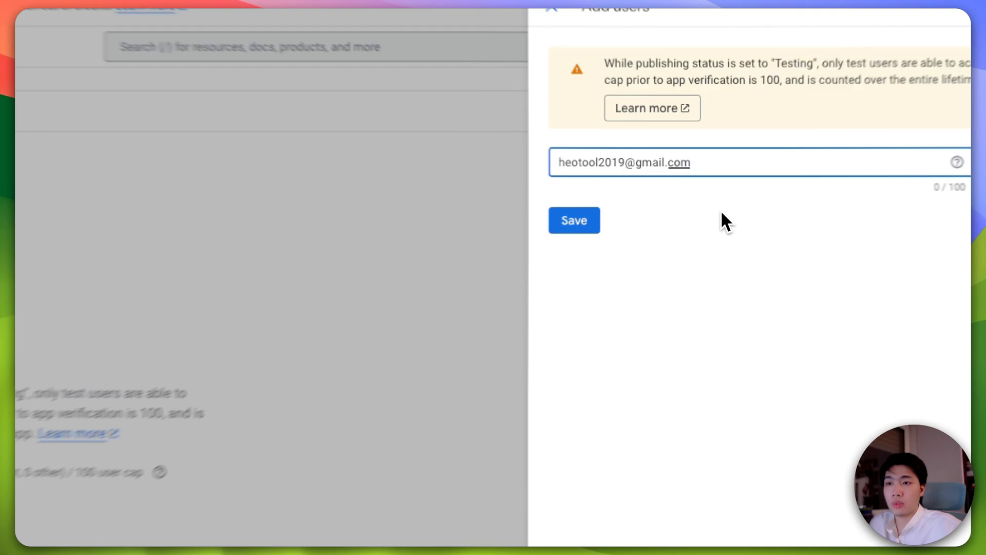
key(Return)
click(624, 209)
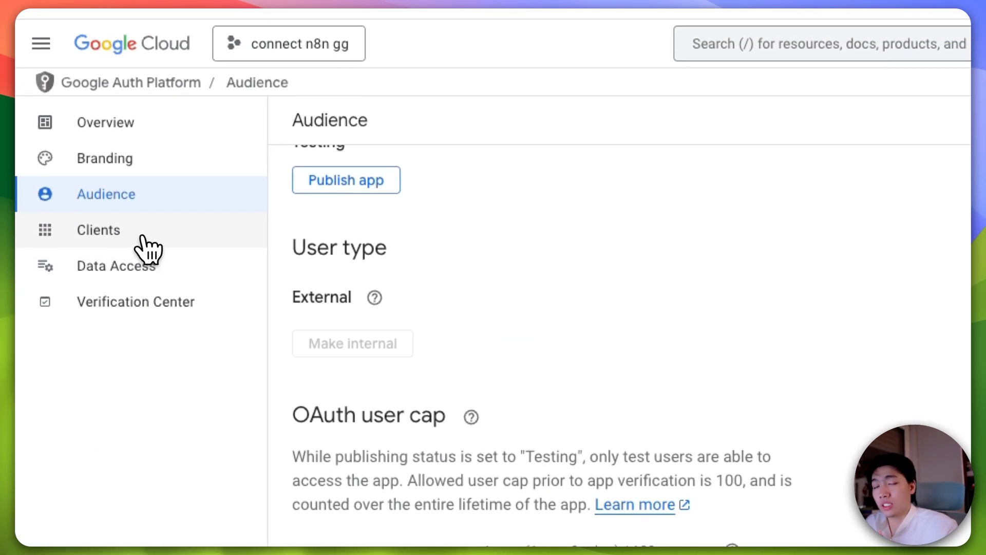
Step: Copy the n8n ggservice Client ID into the n8n credential's Client ID field
click(143, 237)
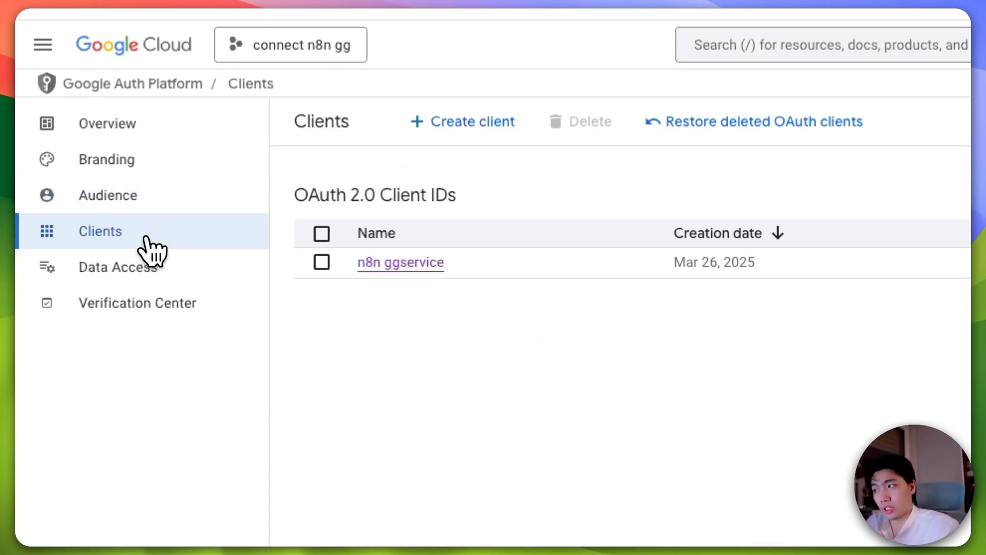
click(422, 268)
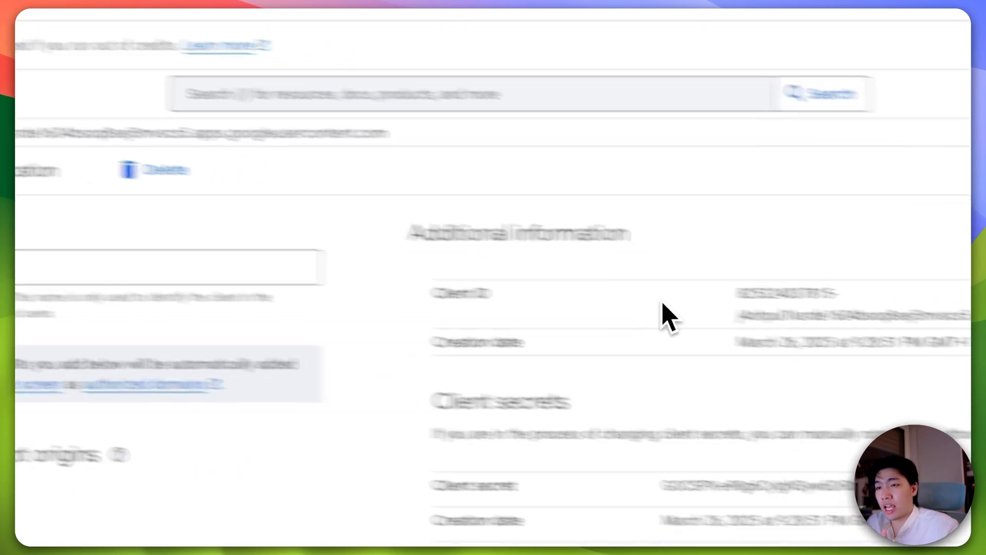
mouse_move(392, 271)
mouse_down()
mouse_move(642, 298)
mouse_move(826, 295)
mouse_up()
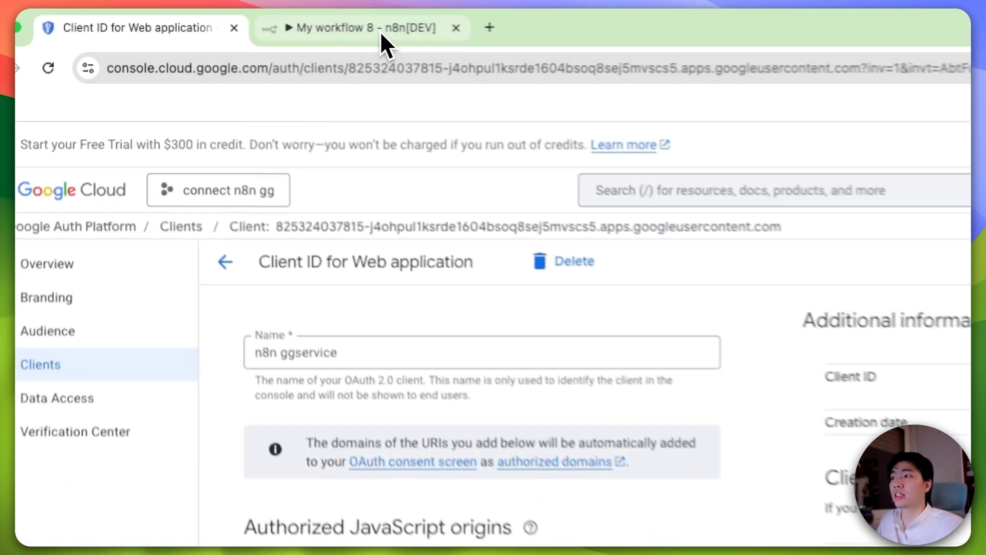
click(241, 18)
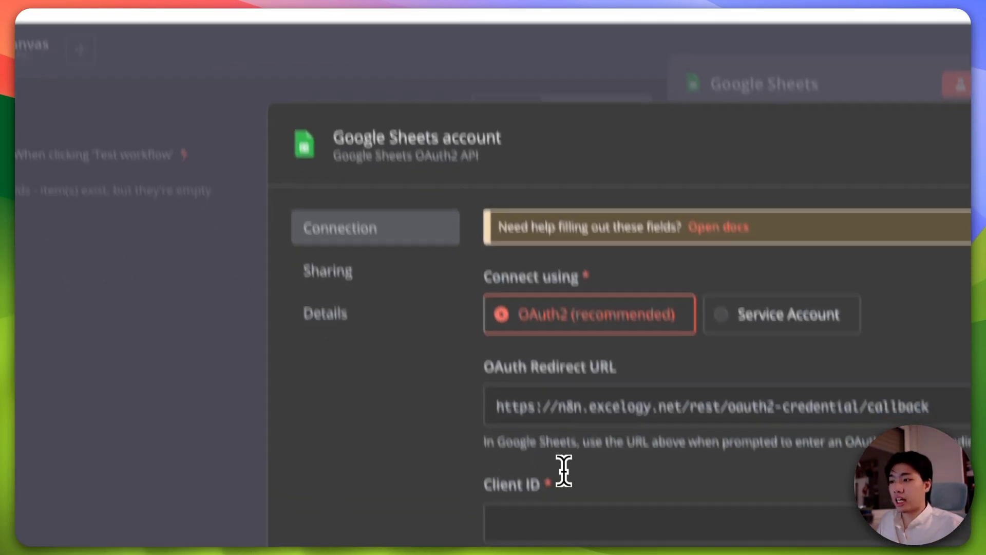
click(591, 452)
key(super+v)
Step: Copy the OAuth client secret into the n8n credential's Client Secret field
click(200, 19)
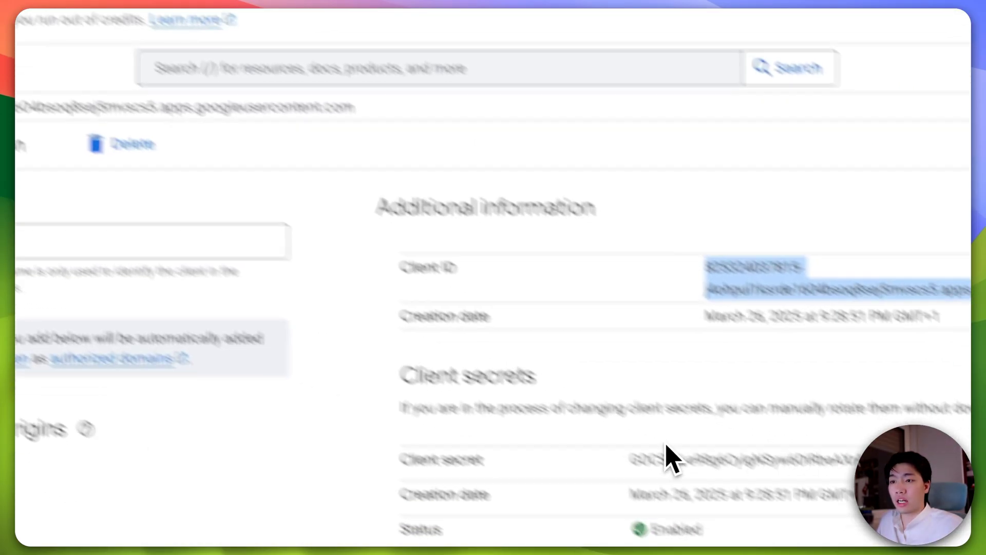
click(751, 407)
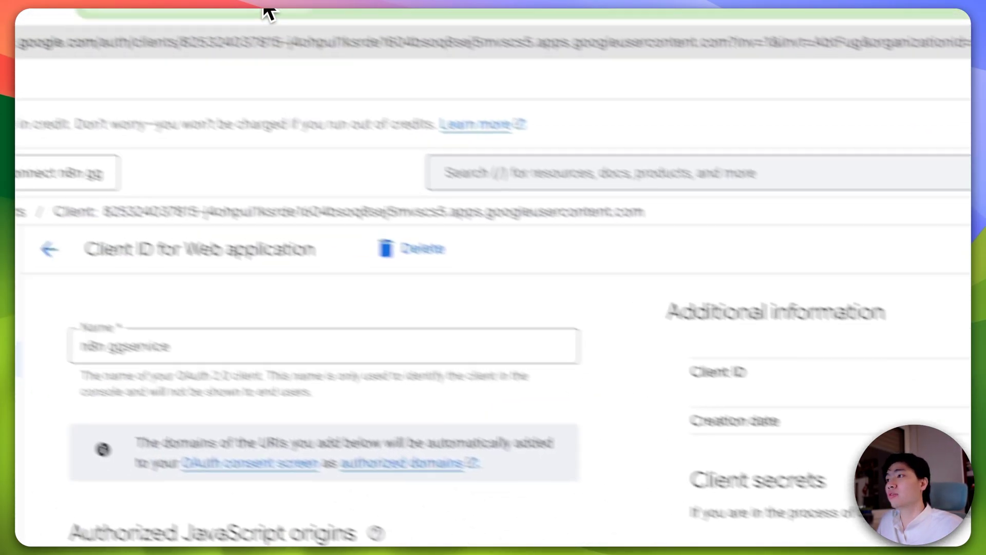
click(241, 18)
click(575, 323)
key(super+v)
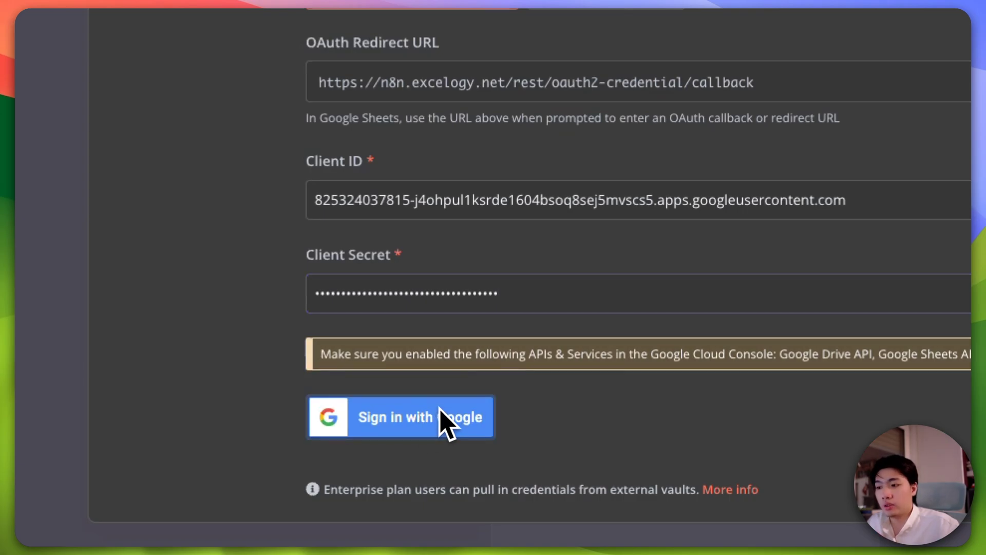
Step: Sign in with Google and grant the credential full Drive and Sheets access
click(441, 409)
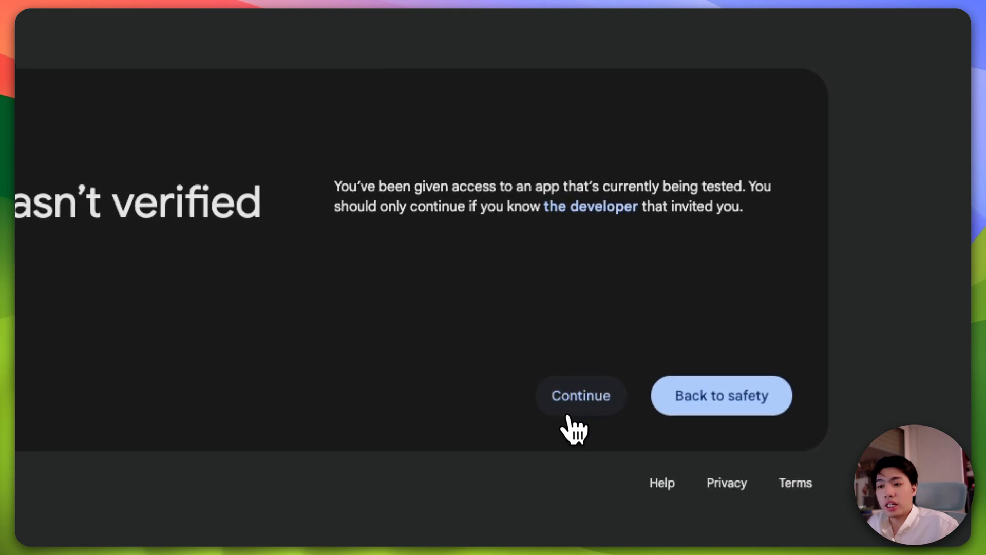
click(565, 416)
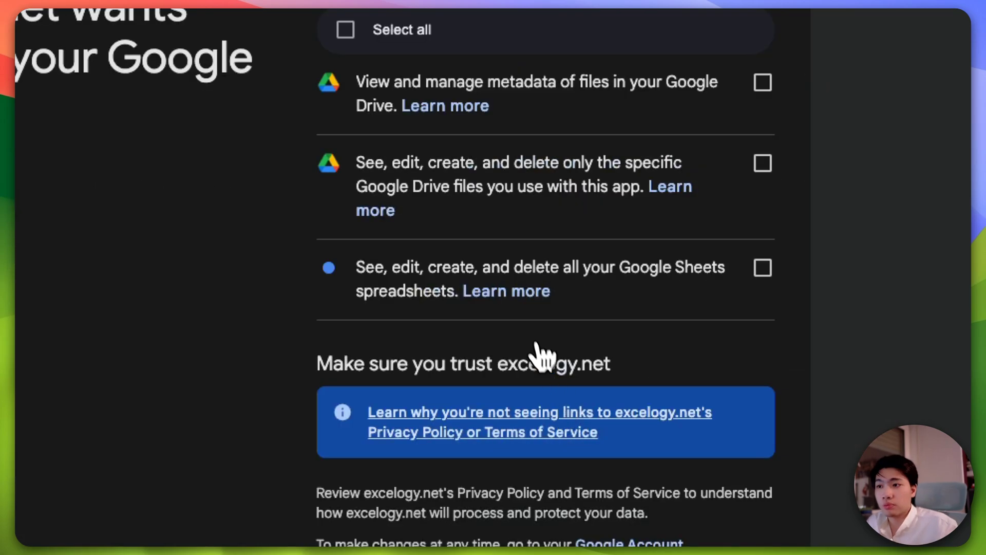
click(453, 231)
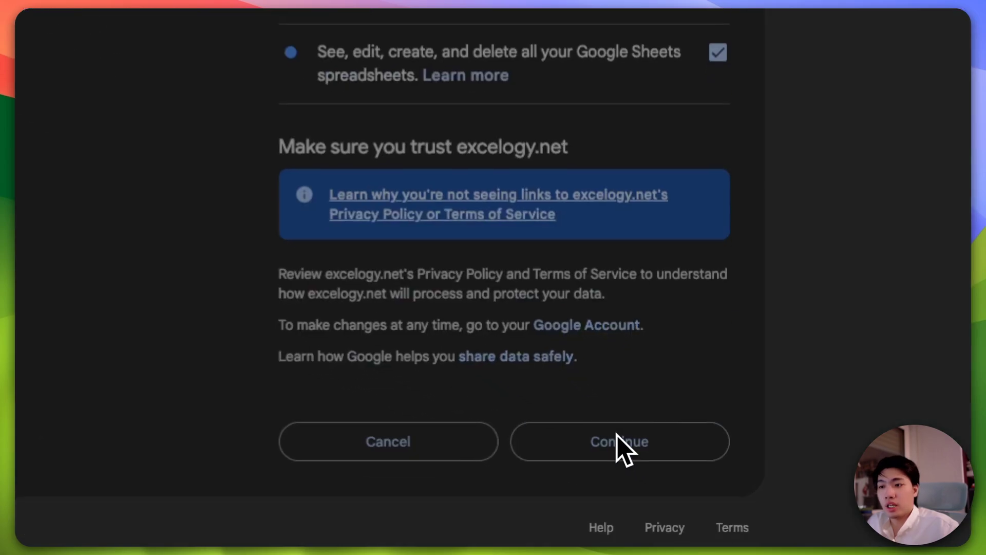
click(672, 492)
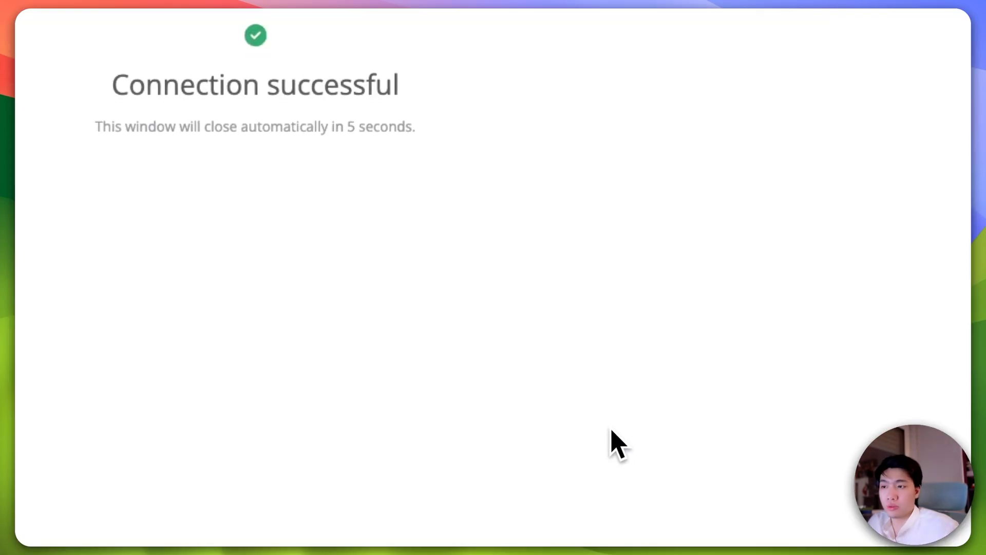
Step: Close the saved credential dialog, dismiss the save-password prompt and start a blank browser tab
drag(737, 291, 539, 270)
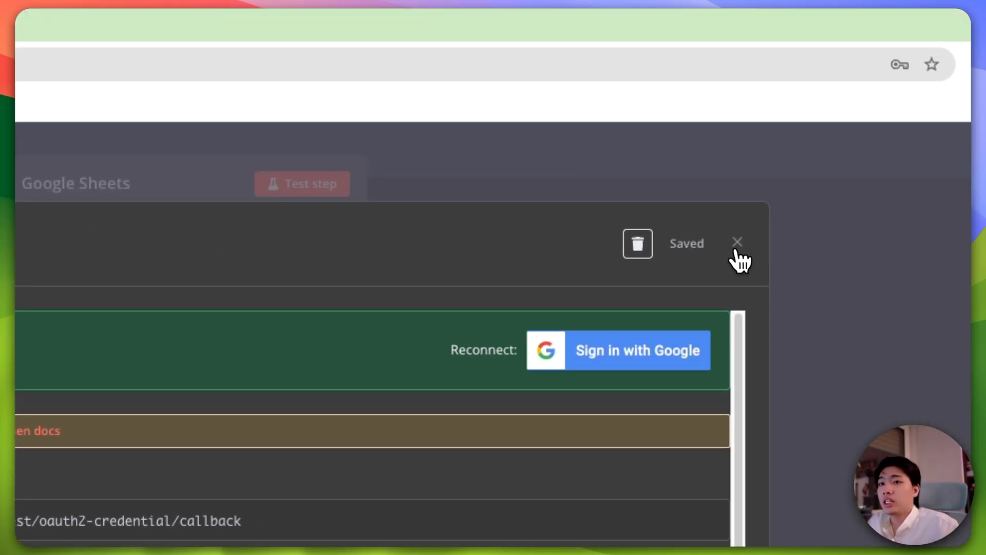
click(736, 251)
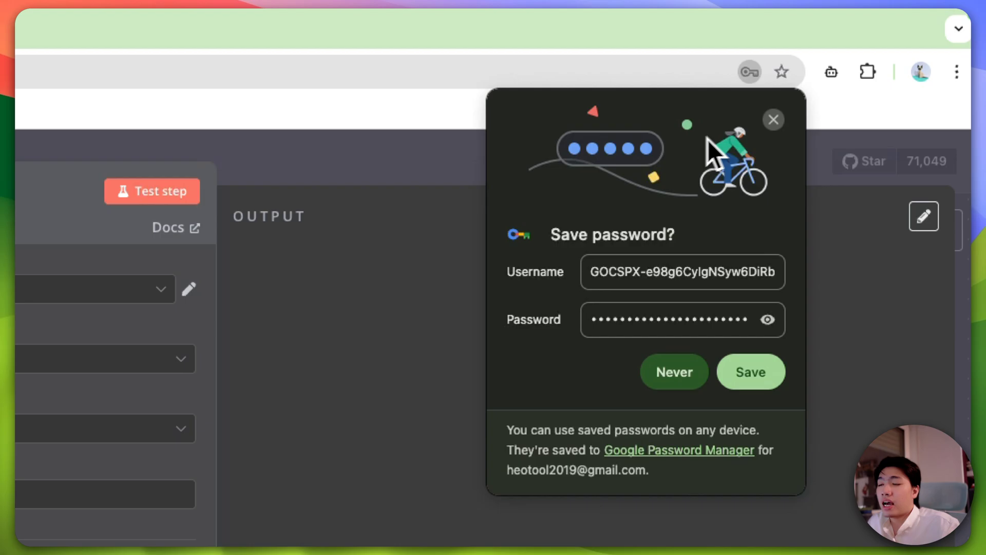
click(369, 326)
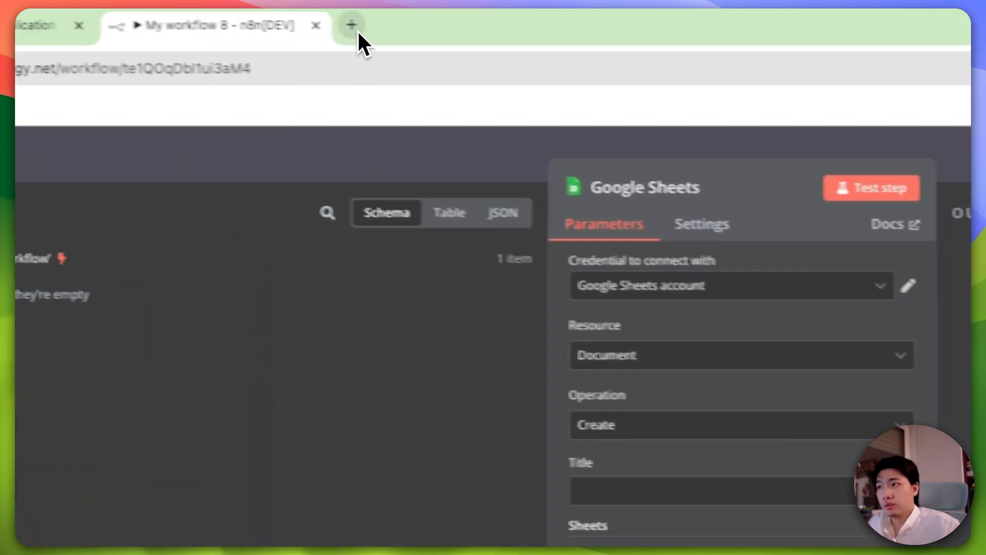
click(74, 12)
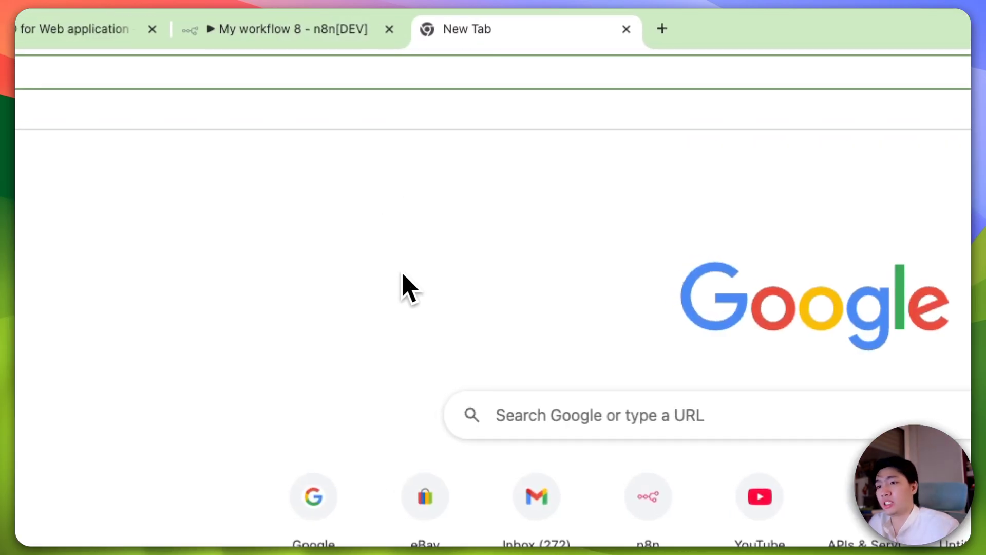
Step: Search the web for 'google sheets', reach the Sheets home page and close the landing tab
text(goo)
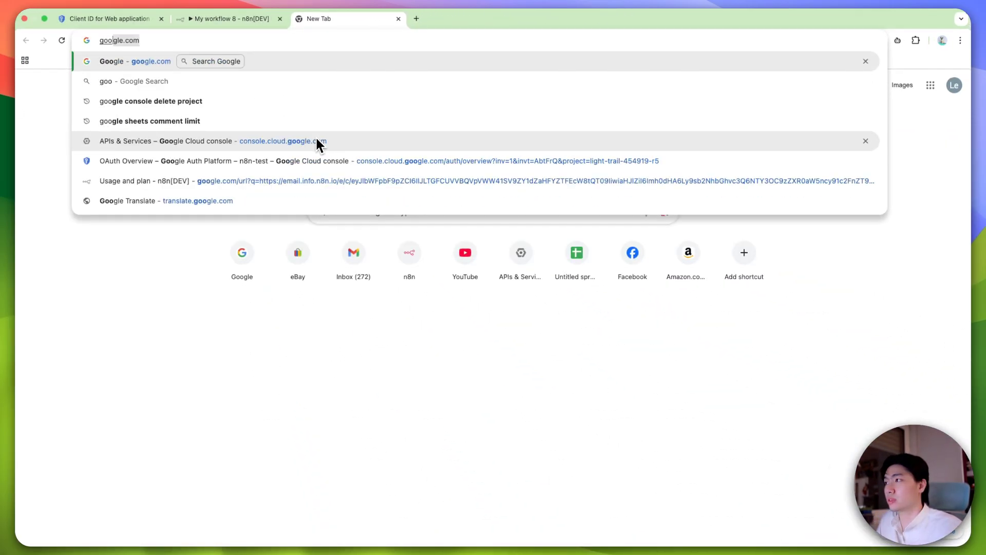
text(gle sheets)
key(Return)
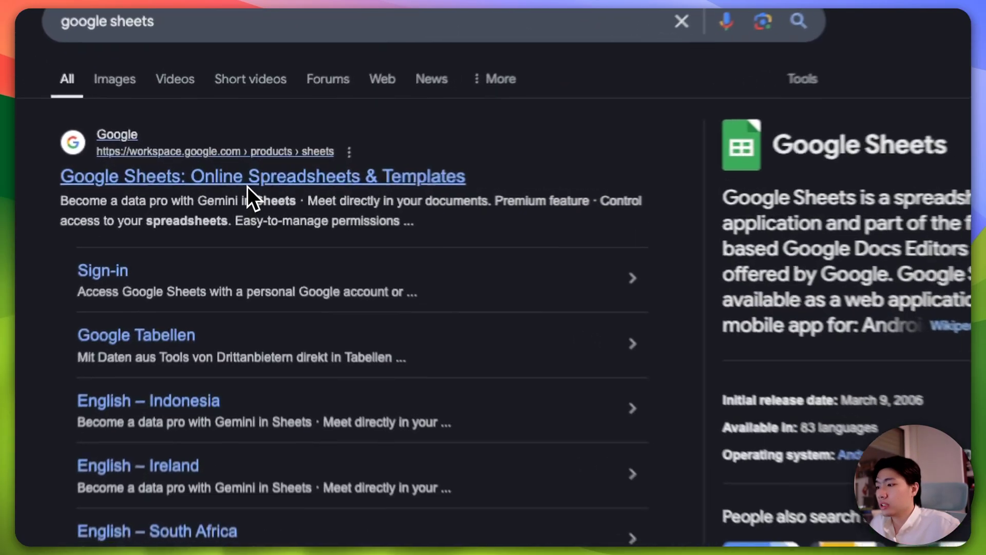
click(235, 184)
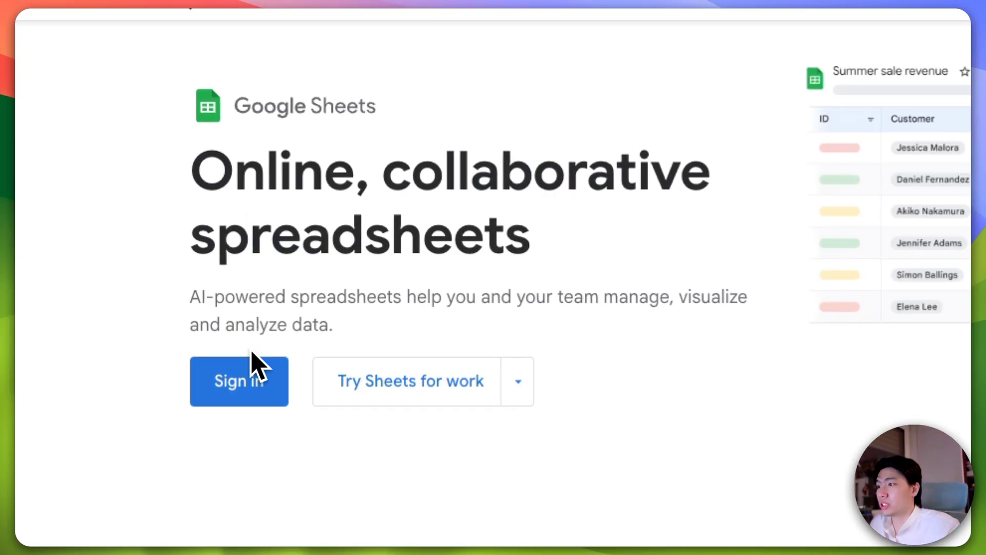
click(929, 145)
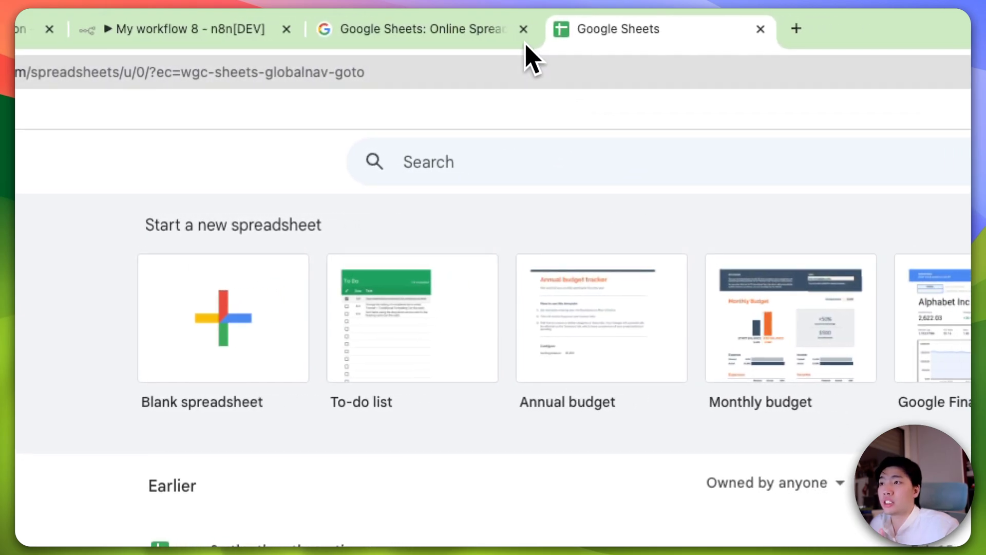
click(518, 29)
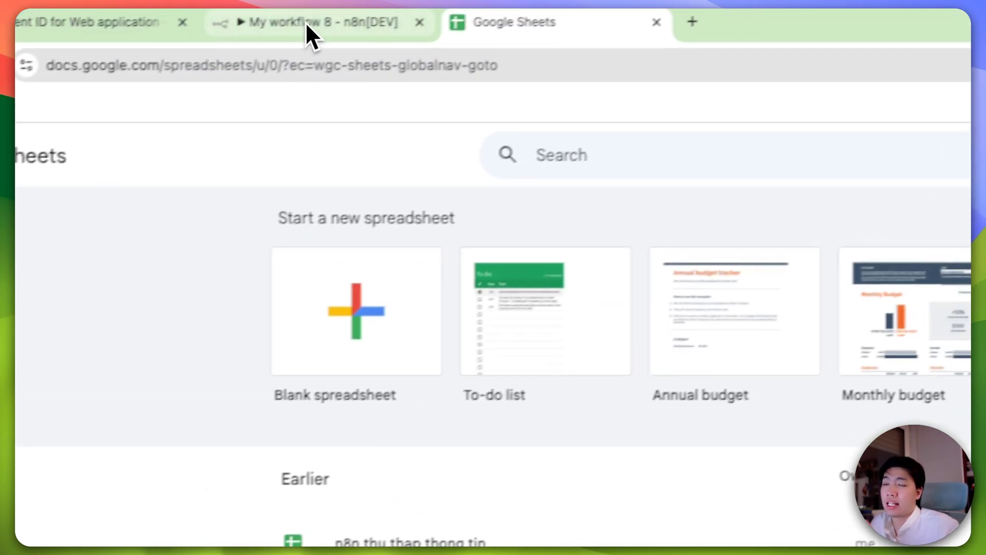
Step: Title the new spreadsheet 'n8n test ggservice' and test the n8n node
click(306, 23)
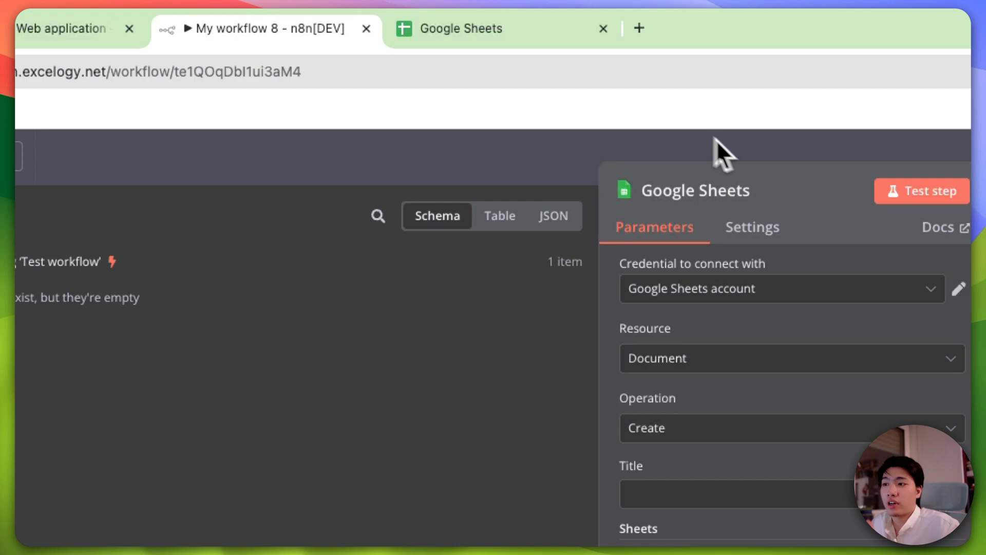
click(442, 403)
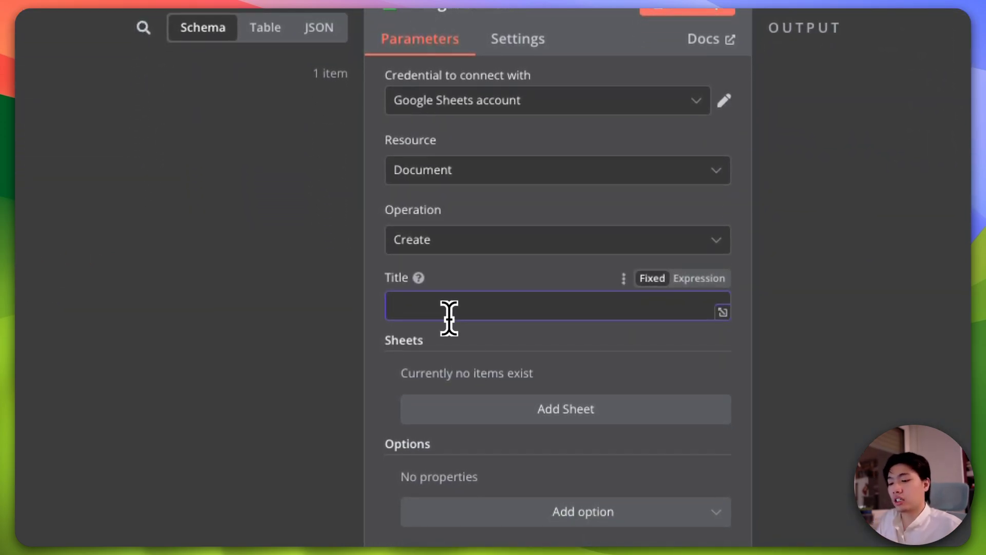
text(n8n test)
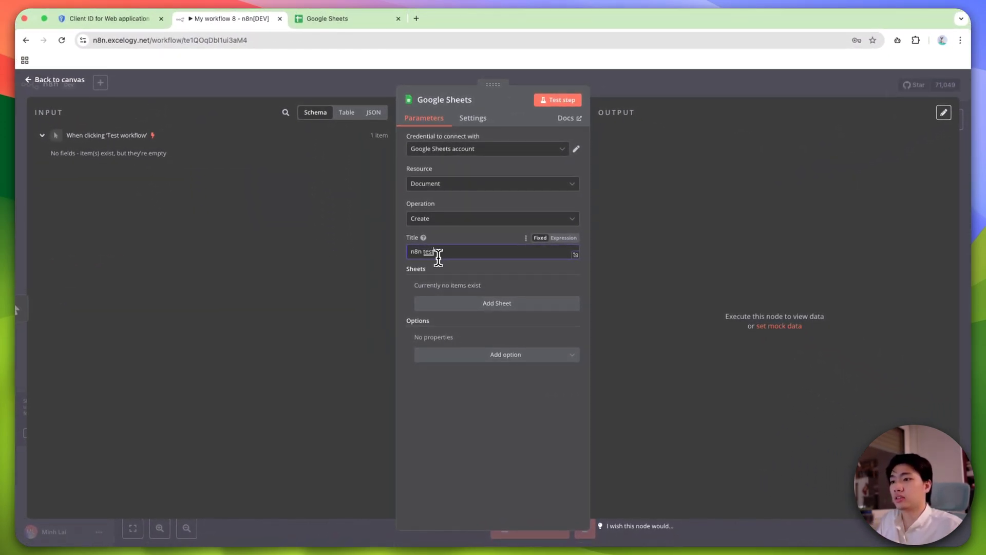
text(ervice)
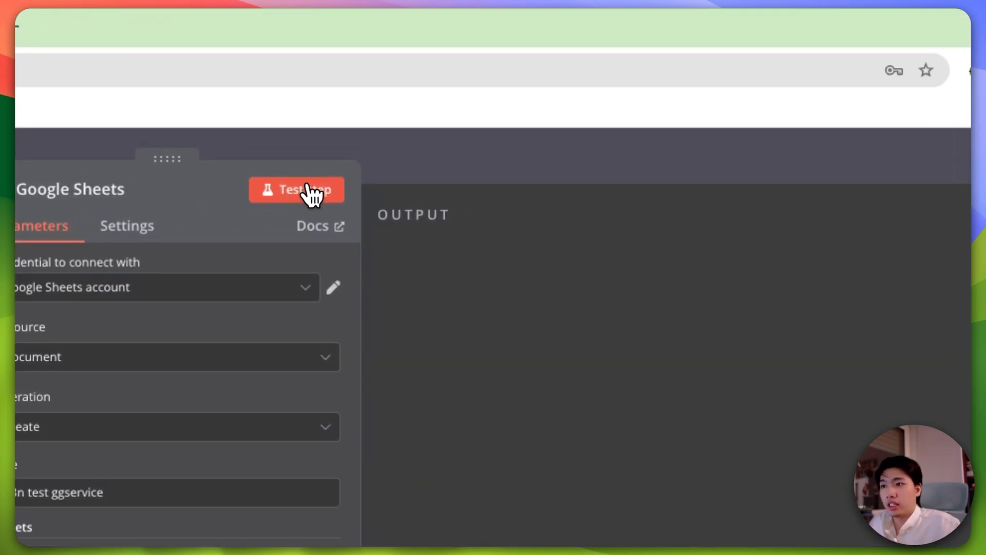
click(310, 194)
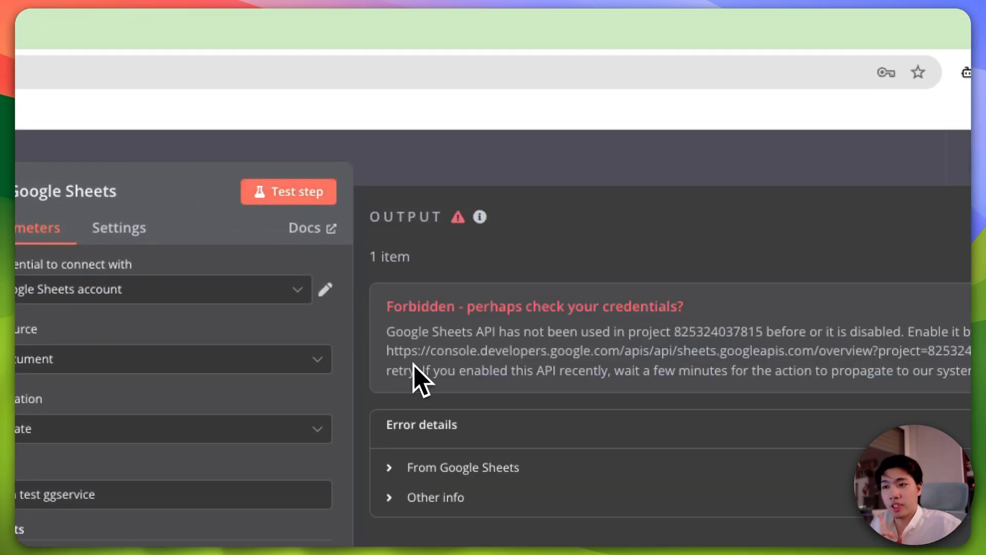
Step: Copy the console URL from the Forbidden error and load it in a new tab
triple_click(459, 307)
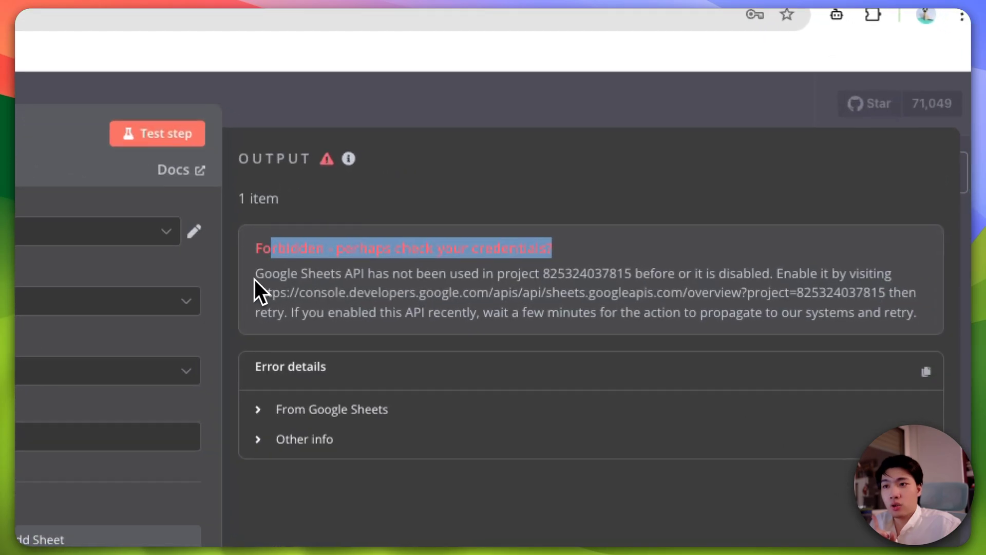
drag(252, 272, 416, 291)
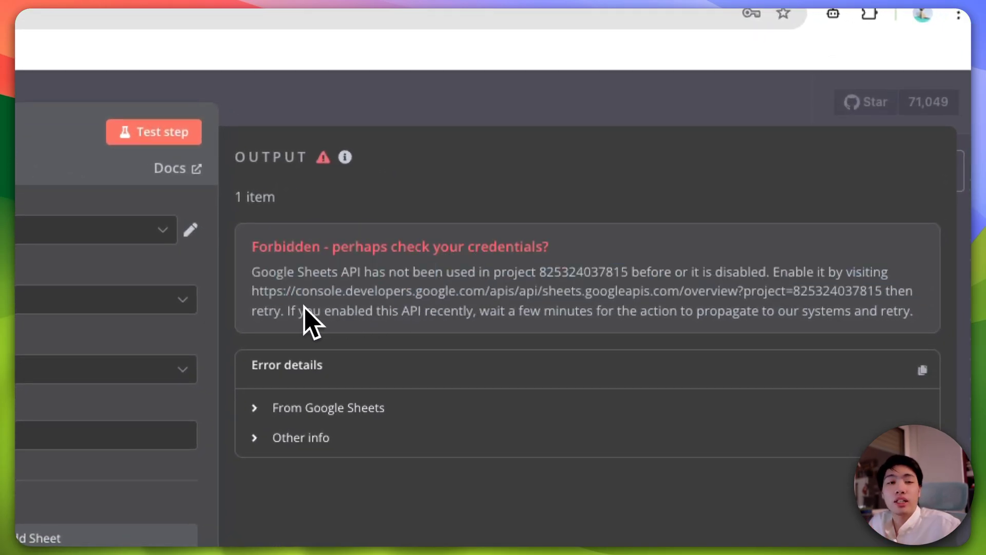
drag(608, 287, 870, 283)
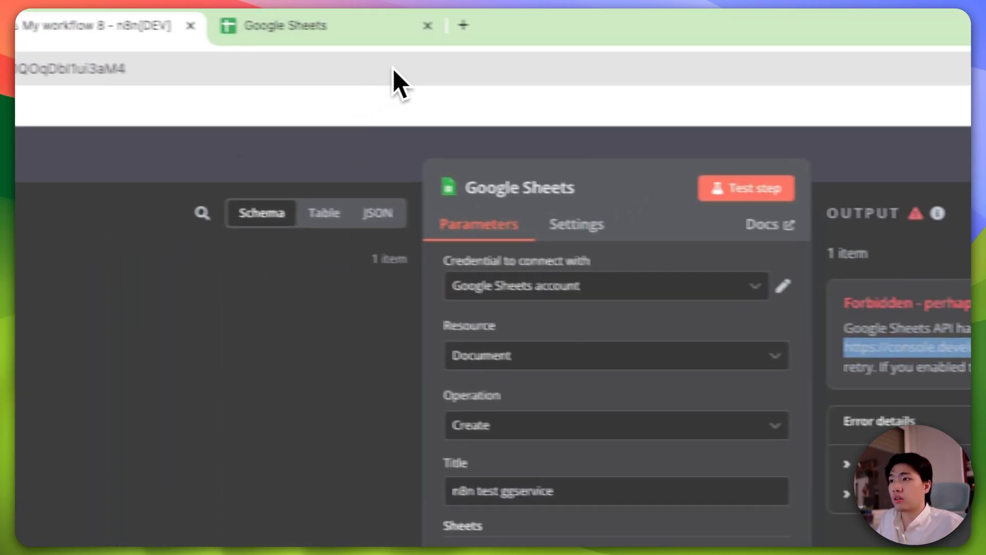
click(544, 29)
key(super+v)
key(Return)
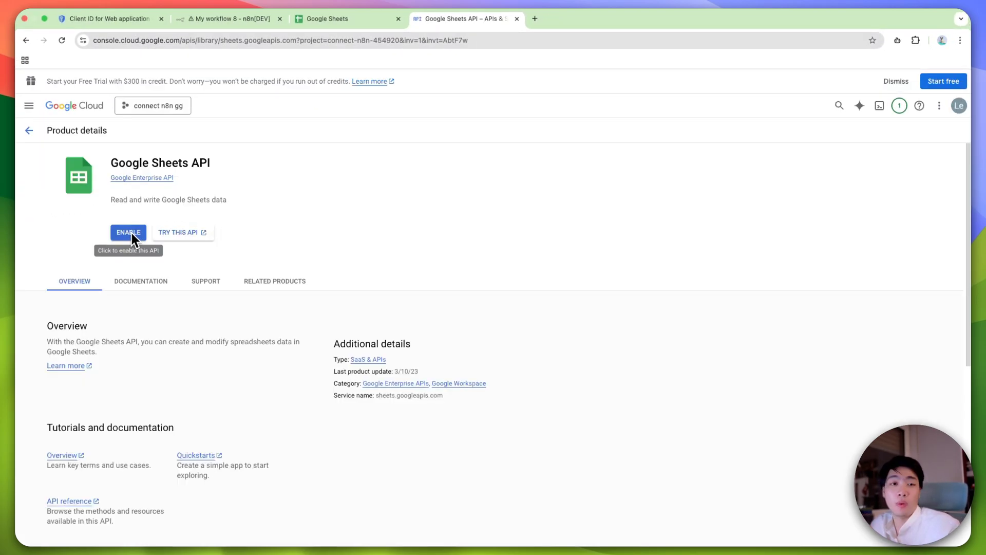
Step: Search the console for 'google sheet' and enable the Google Sheets API
click(102, 19)
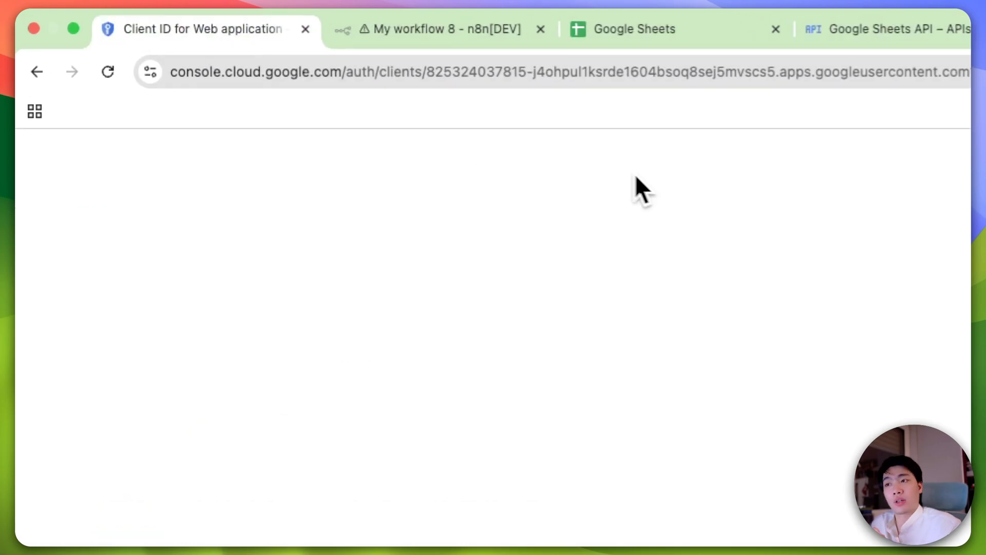
click(560, 203)
text(gd)
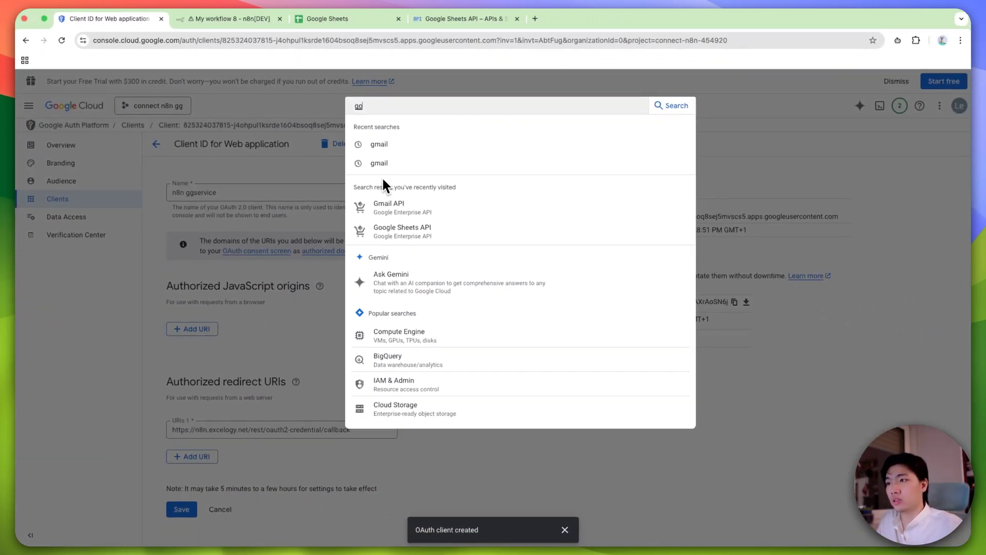
text(google sheets)
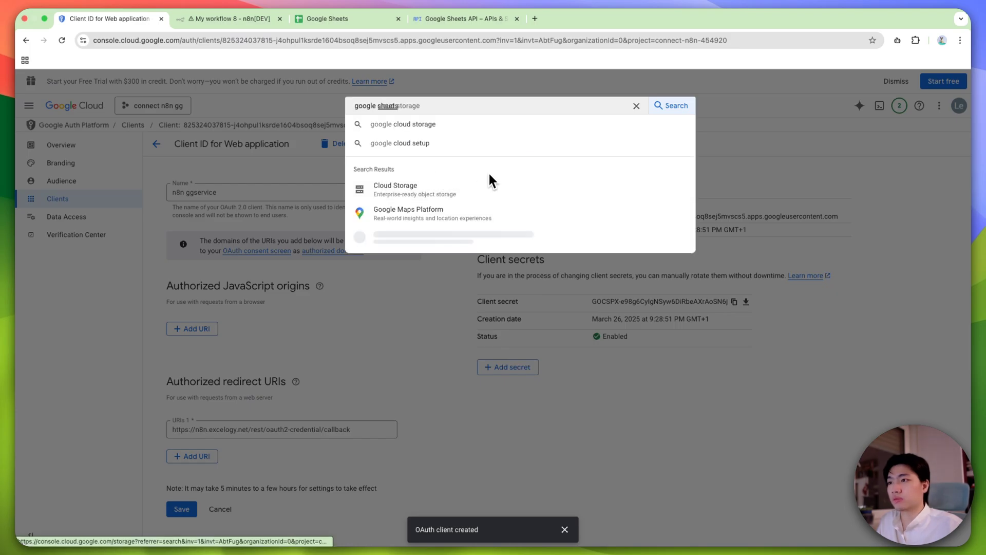
key(BackSpace)
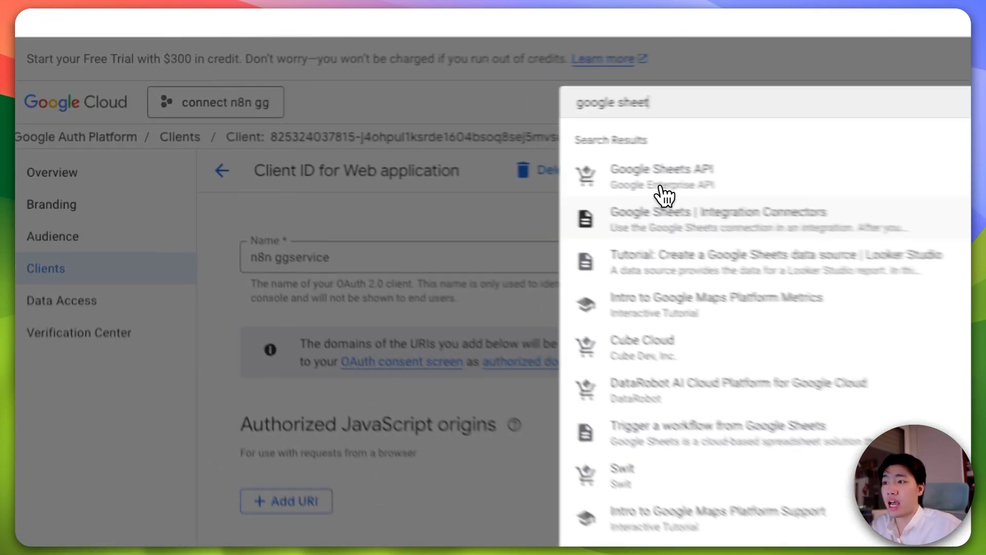
click(403, 141)
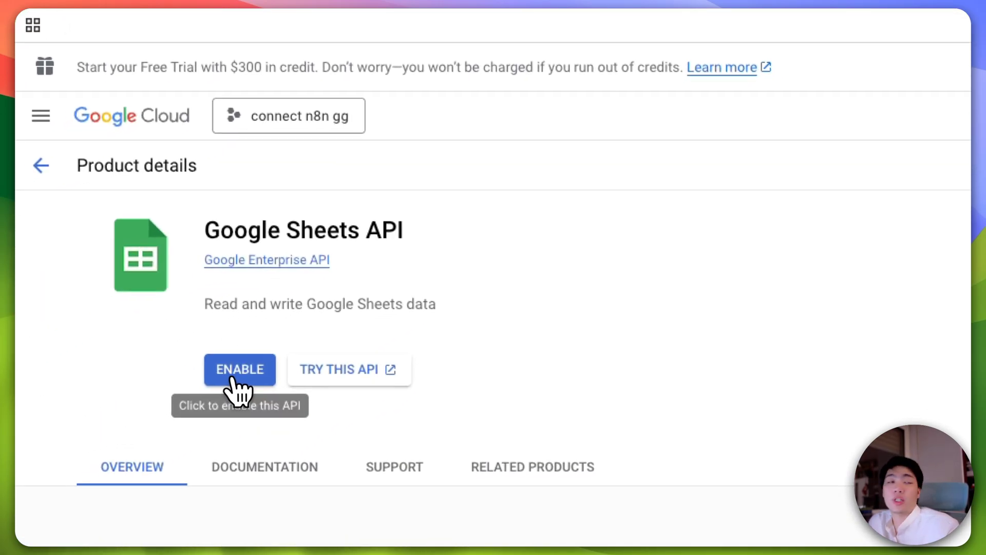
click(235, 378)
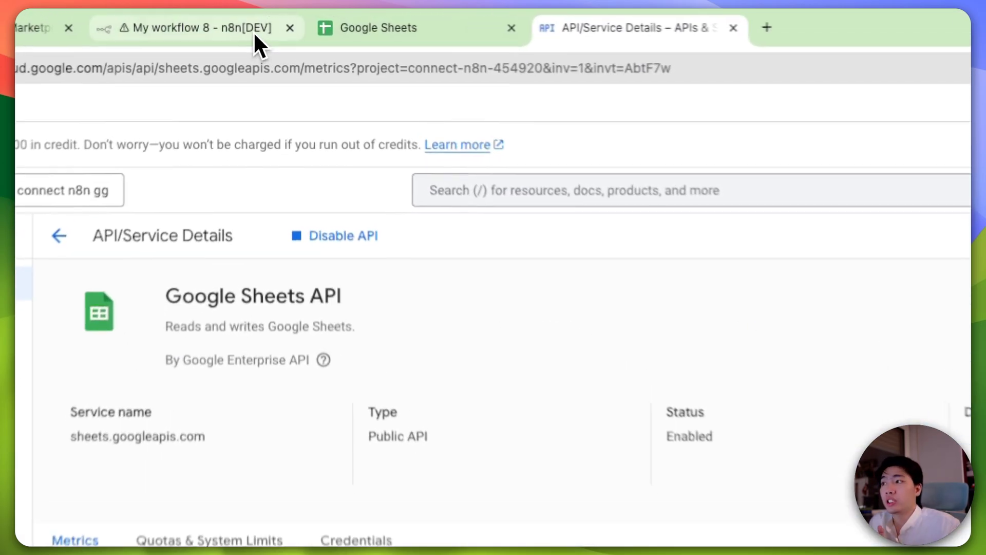
Step: Re-run the n8n node test and verify the n8n test ggservice spreadsheet appears in Sheets
click(257, 18)
click(552, 164)
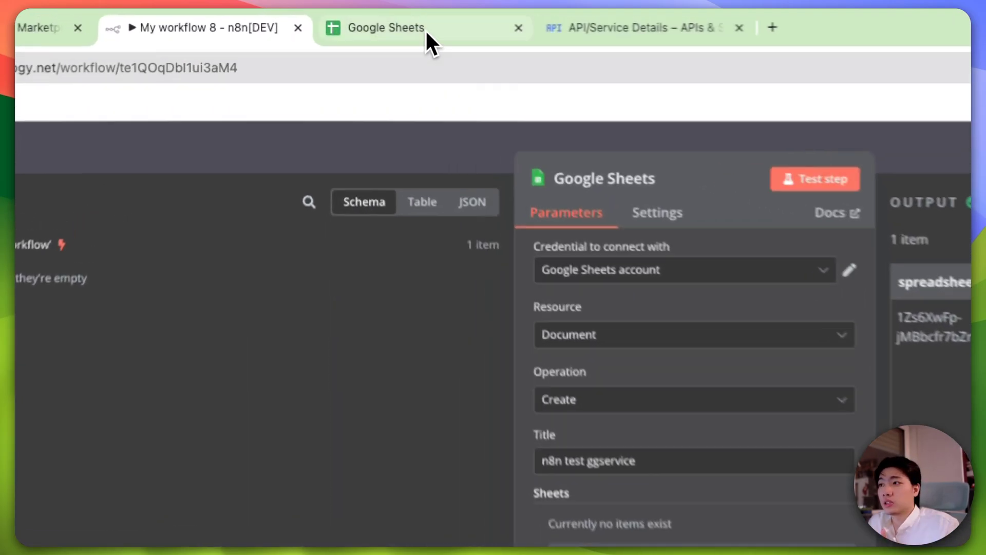
click(338, 19)
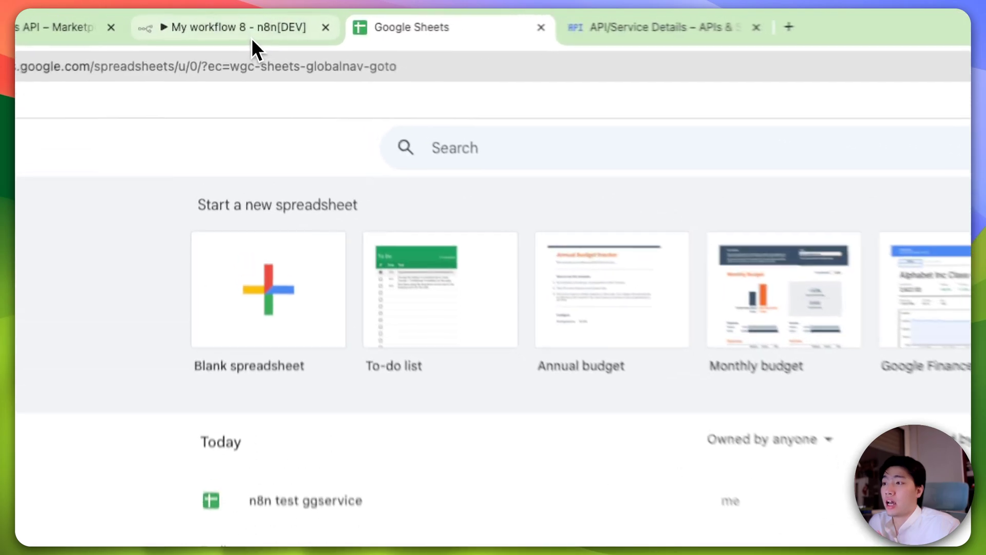
click(233, 20)
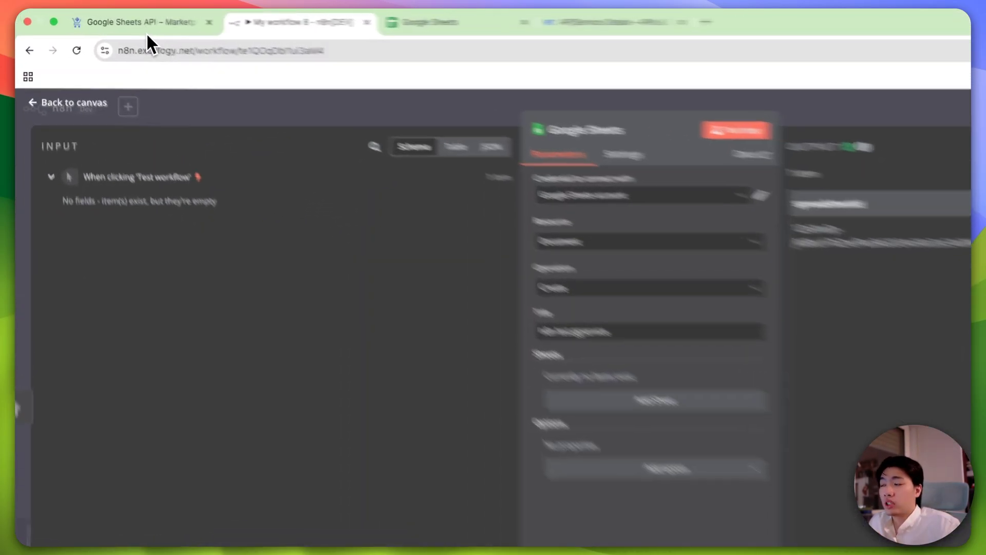
click(126, 19)
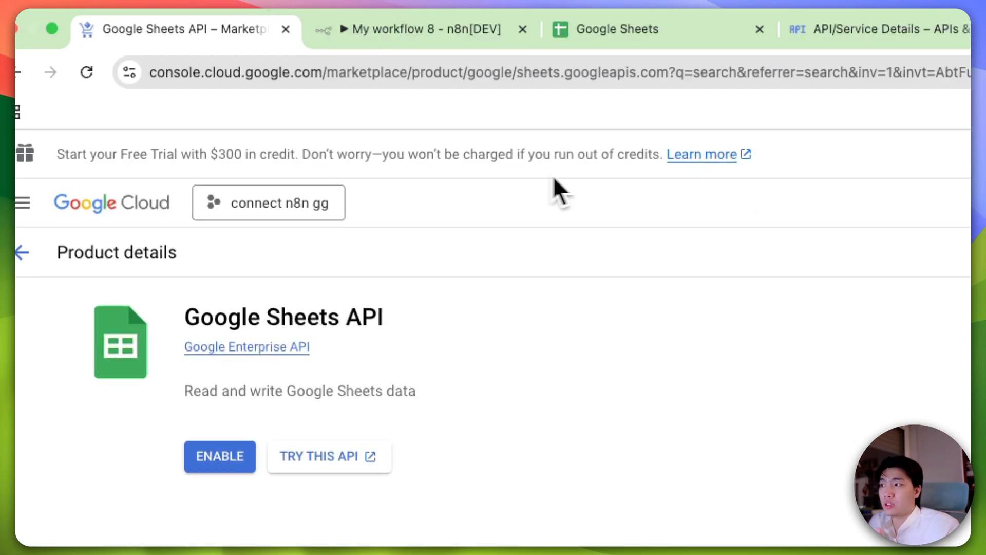
Step: Return to the OAuth client page and search the console for the Gmail API
click(42, 254)
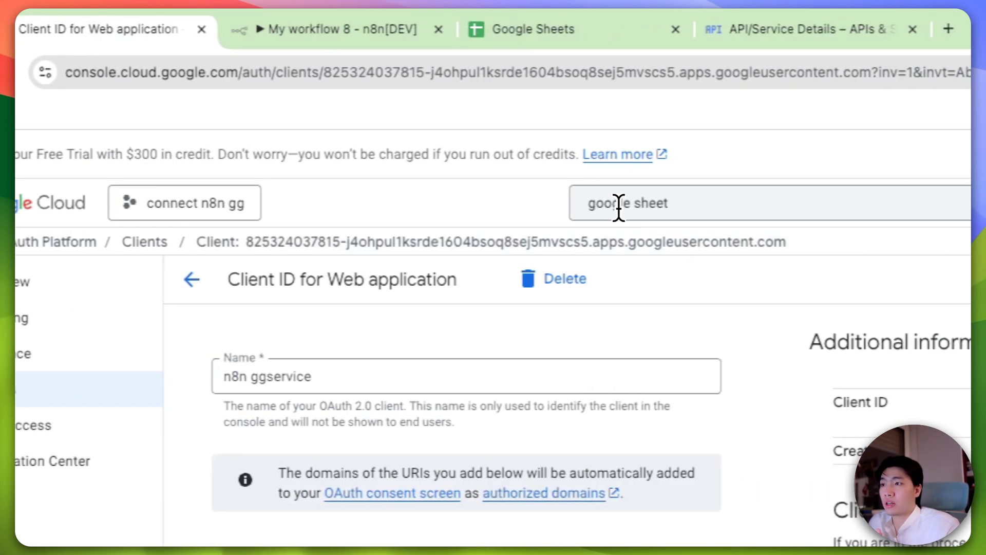
triple_click(722, 203)
text(gm)
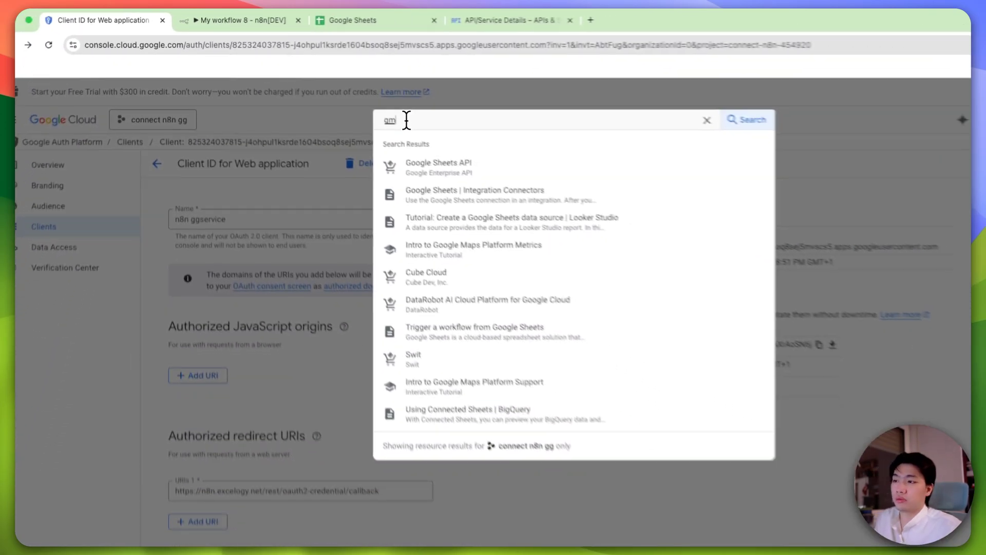
text(ail)
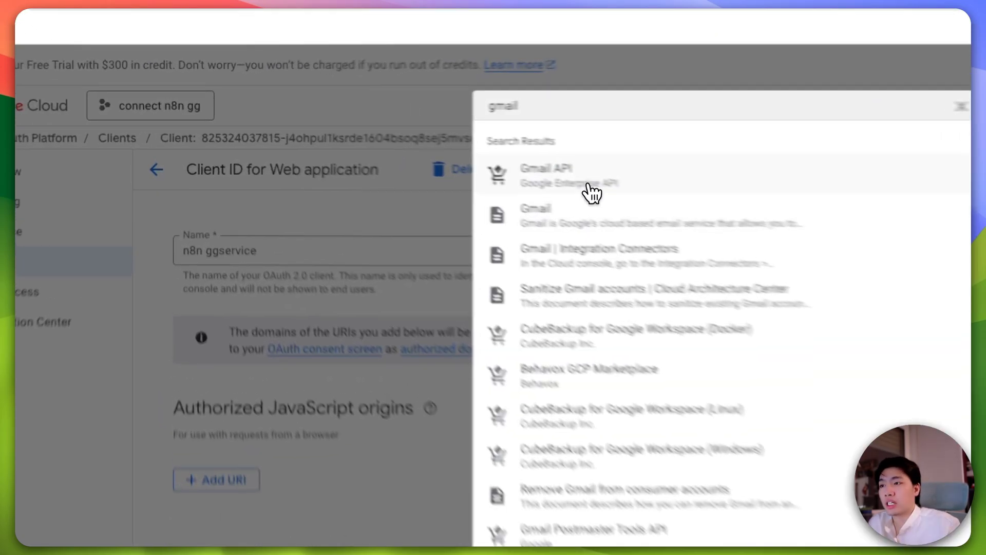
click(447, 151)
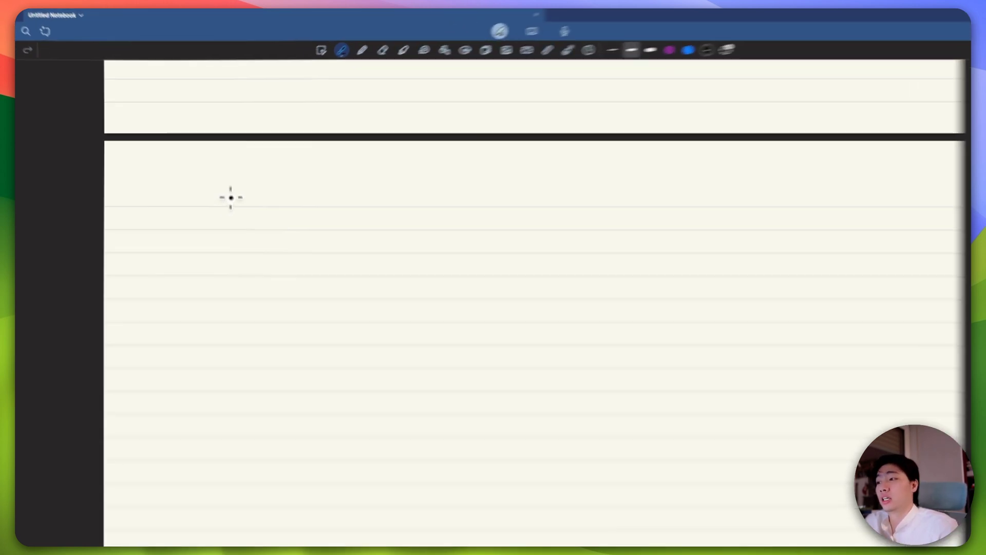
Step: Draw a stick figure, boxes, a GG box, and write ID = username and Secret = pw
drag(270, 226, 277, 231)
mouse_move(267, 272)
mouse_down()
mouse_move(284, 321)
mouse_move(268, 268)
mouse_up()
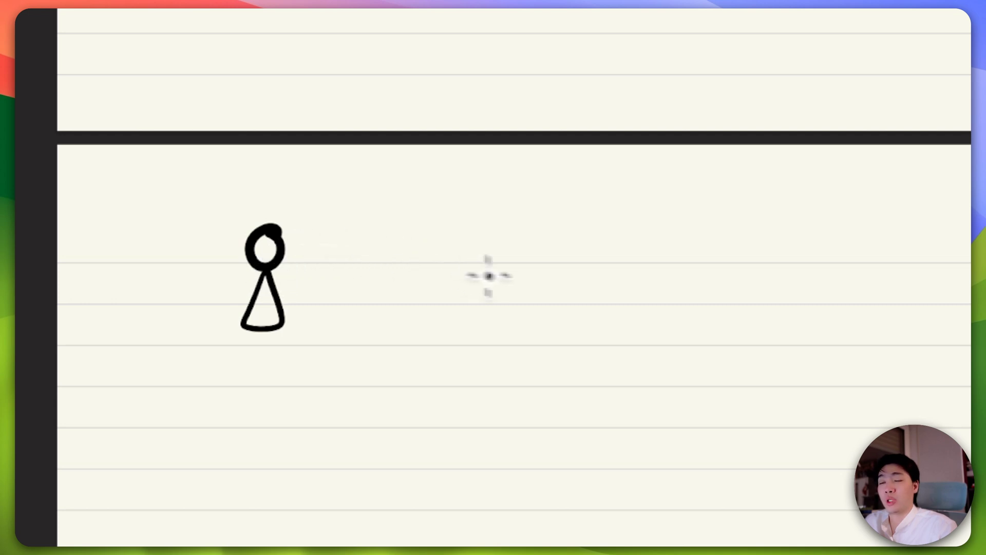
mouse_move(248, 311)
mouse_down()
mouse_move(250, 229)
mouse_move(257, 306)
mouse_up()
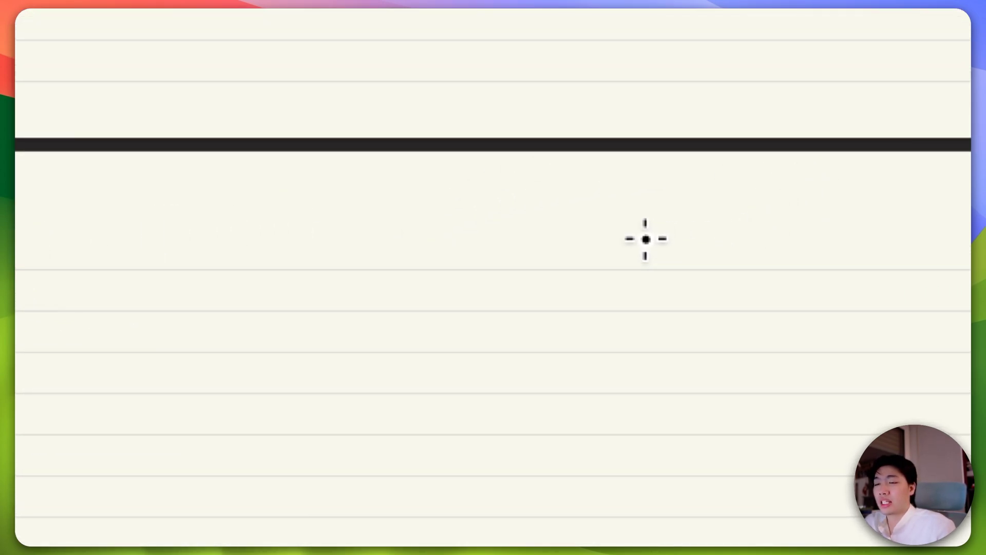
mouse_move(678, 235)
mouse_down()
mouse_move(696, 276)
mouse_move(713, 272)
mouse_up()
mouse_move(717, 275)
mouse_down()
mouse_move(740, 245)
mouse_move(756, 269)
mouse_up()
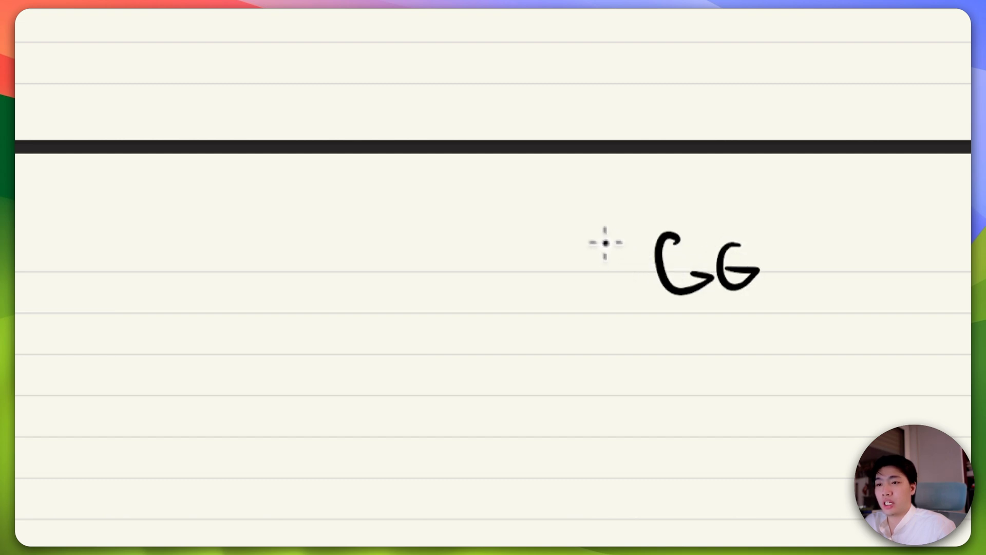
mouse_move(594, 225)
mouse_down()
mouse_move(591, 308)
mouse_move(608, 301)
mouse_move(588, 304)
mouse_up()
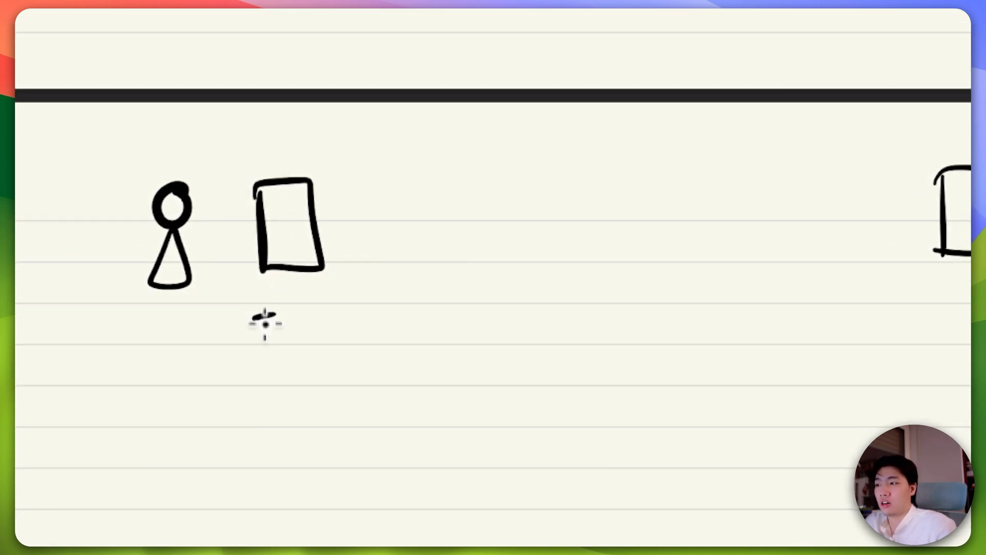
drag(253, 357, 289, 352)
drag(292, 314, 307, 350)
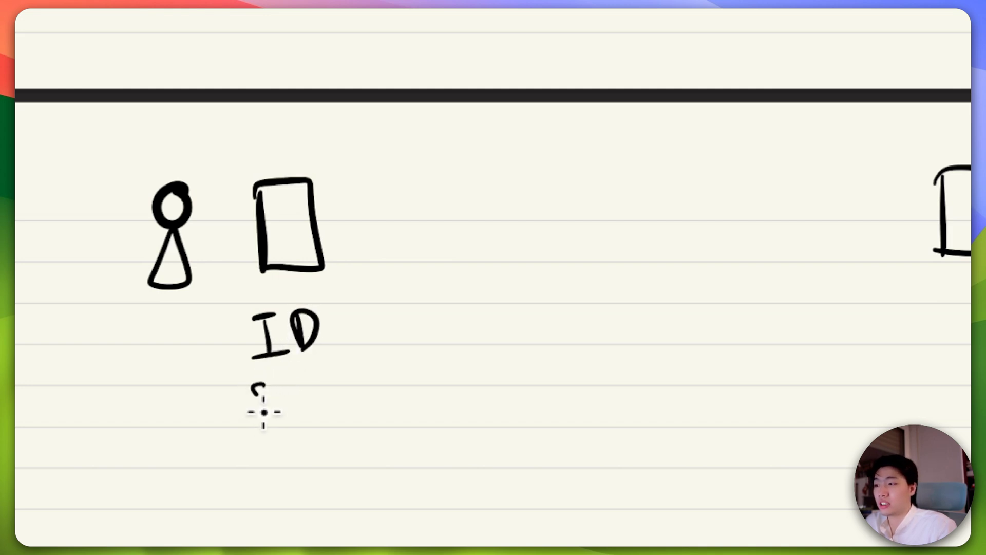
drag(263, 411, 258, 424)
mouse_move(274, 407)
mouse_down()
mouse_move(298, 418)
mouse_move(341, 395)
mouse_up()
mouse_move(343, 405)
mouse_down()
mouse_move(380, 388)
mouse_move(364, 409)
mouse_up()
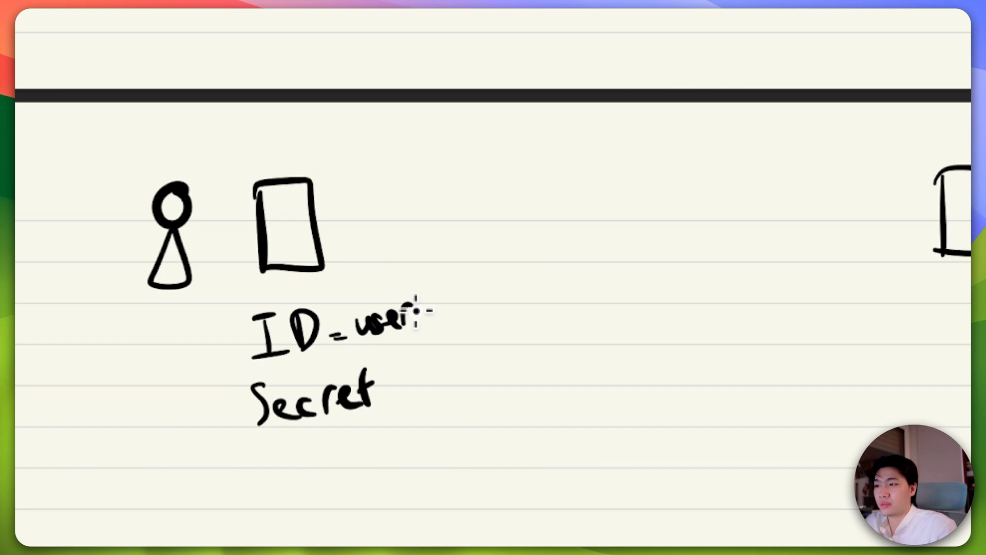
drag(473, 292, 494, 291)
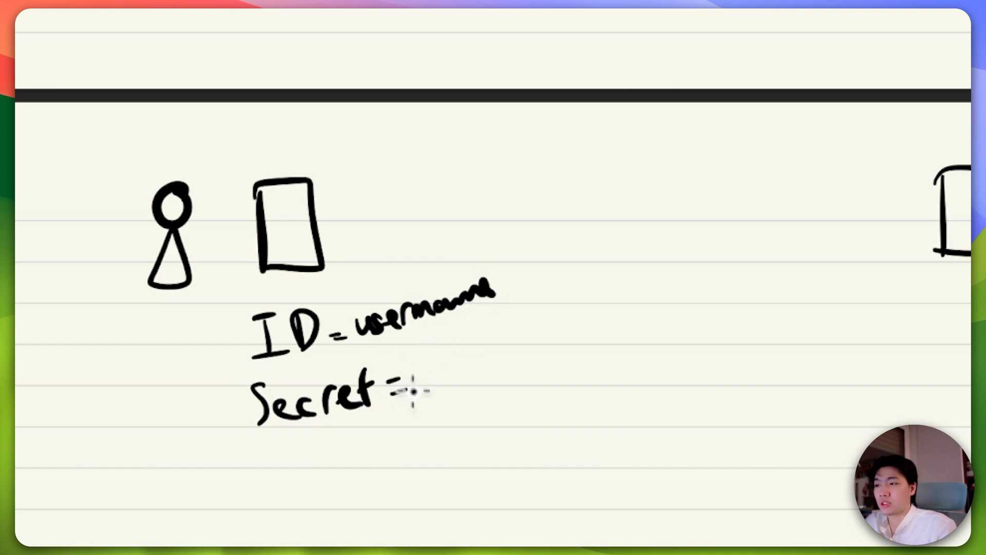
drag(416, 381, 472, 354)
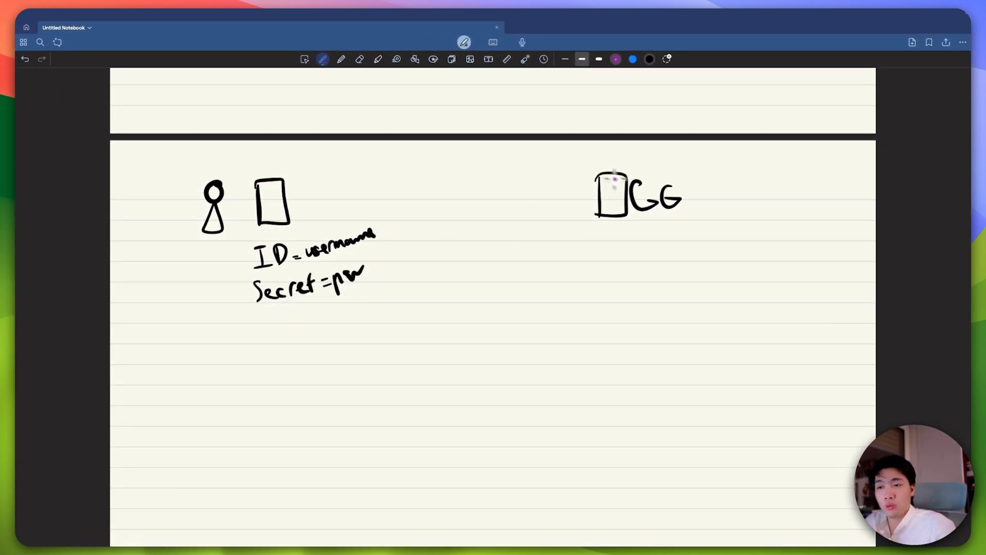
Step: In purple, frame ID = username and draw an arrow toward the GG box
drag(417, 175, 425, 174)
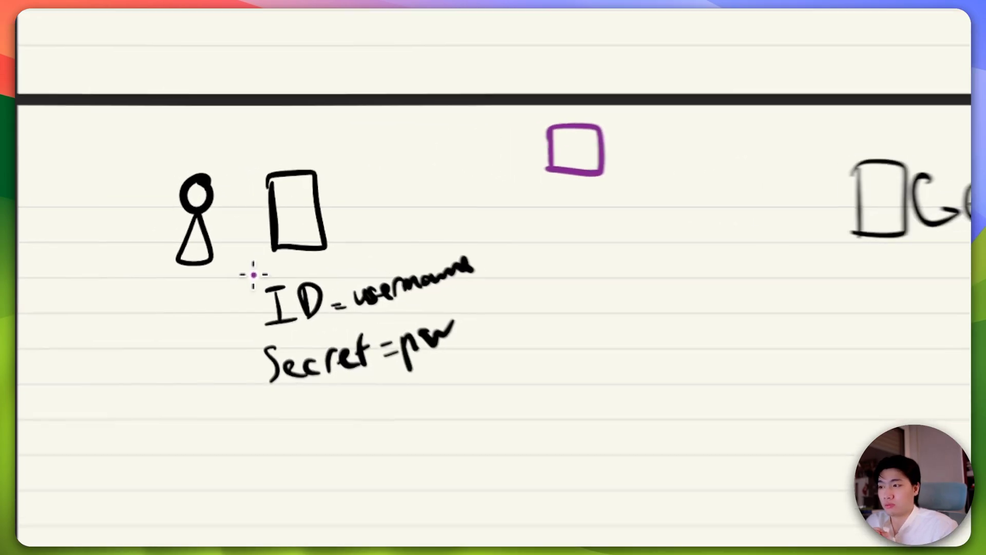
drag(247, 274, 328, 263)
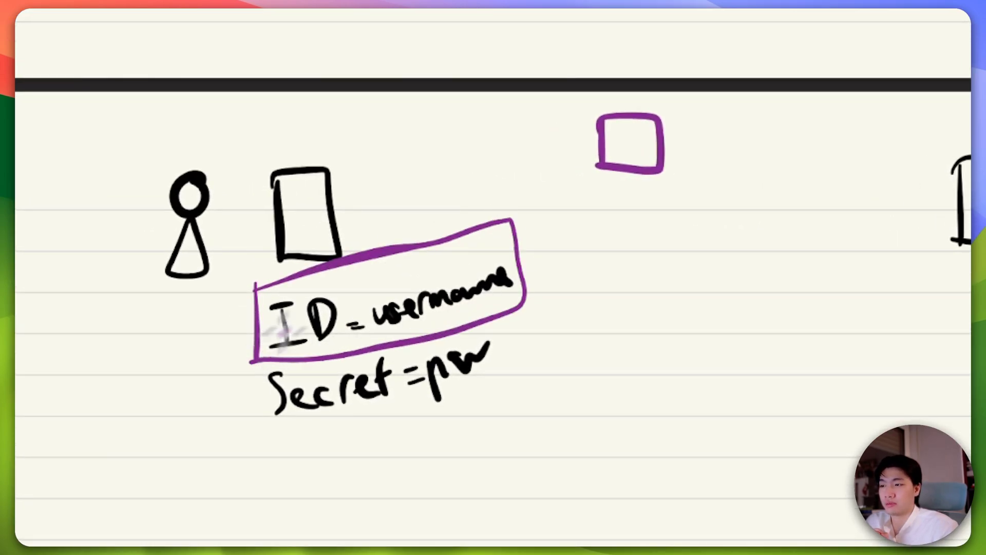
scroll(677, 205, right, 5)
mouse_move(327, 287)
mouse_down()
mouse_move(651, 279)
mouse_move(628, 294)
mouse_up()
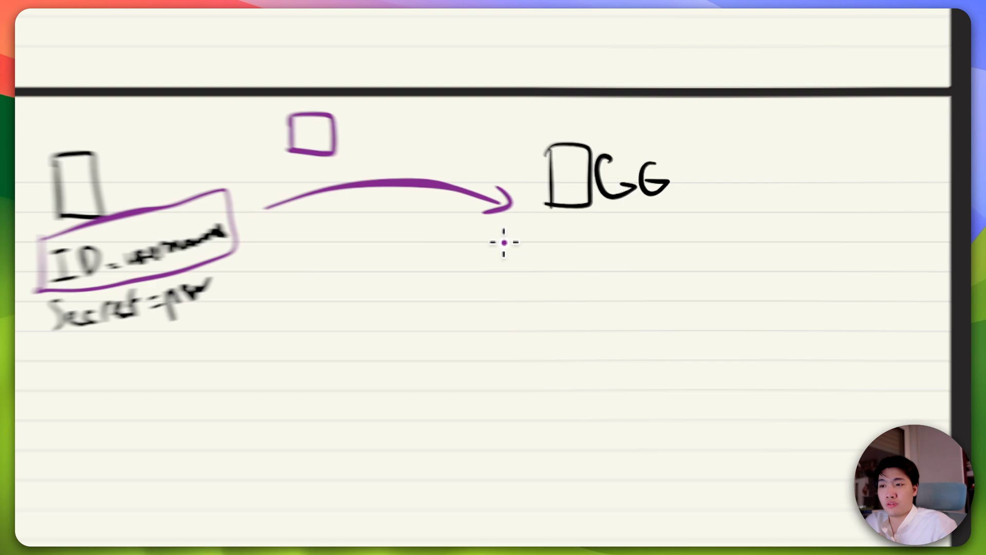
Step: Draw a purple return arrow from GG labelled 'Mã / Authorization Code'
drag(572, 238, 476, 269)
drag(241, 302, 270, 308)
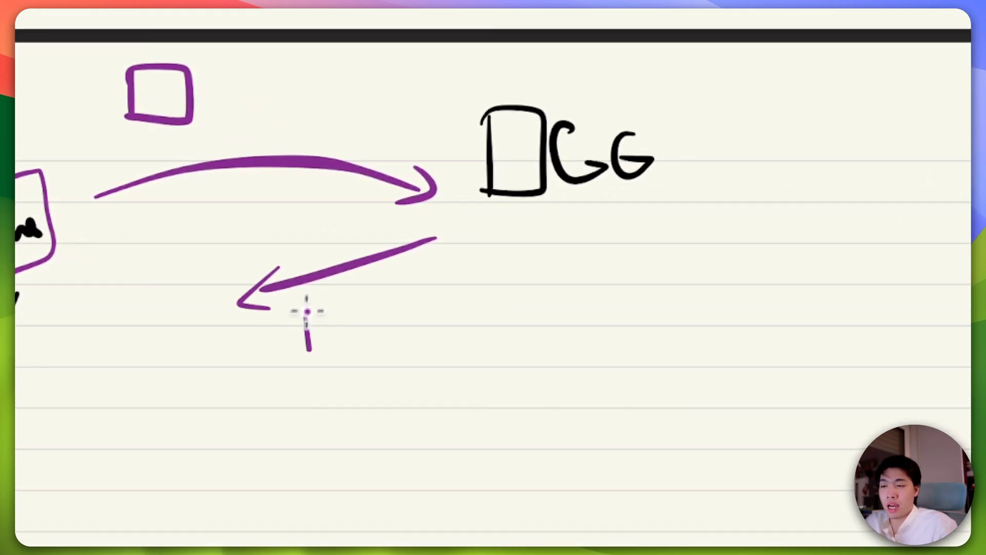
drag(308, 345, 374, 323)
drag(351, 290, 396, 282)
mouse_move(428, 311)
mouse_down()
mouse_move(514, 249)
mouse_move(546, 279)
mouse_move(626, 267)
mouse_up()
click(578, 232)
mouse_move(635, 228)
mouse_down()
mouse_move(637, 246)
mouse_move(692, 257)
mouse_up()
drag(423, 256, 402, 343)
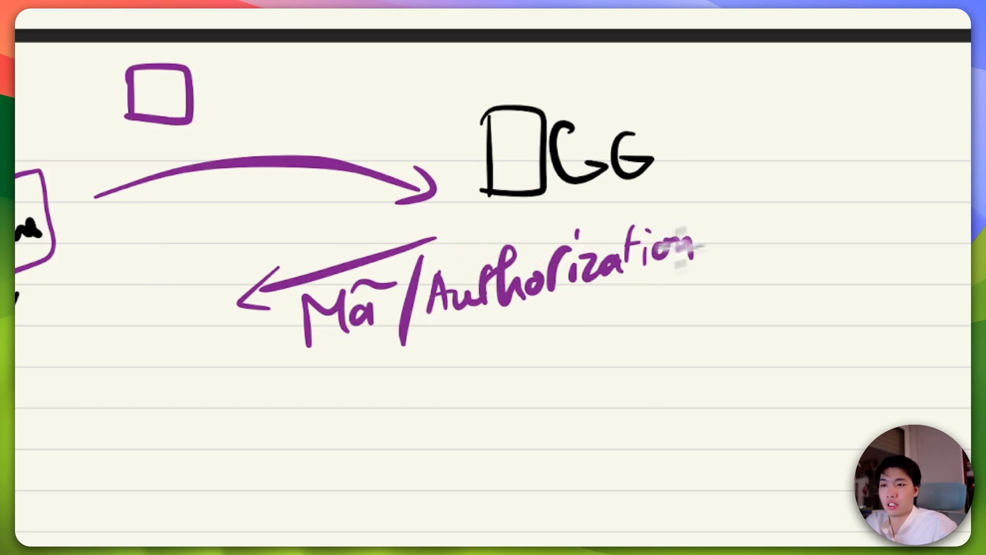
mouse_move(721, 215)
mouse_down()
mouse_move(715, 265)
mouse_move(729, 249)
mouse_up()
scroll(738, 249, up, 2)
scroll(738, 248, right, 2)
drag(700, 311, 697, 339)
mouse_move(707, 280)
mouse_down()
mouse_move(709, 340)
mouse_move(726, 338)
mouse_up()
Step: Write Redirect URI with a boxed local:5678 and underline Authorization Code
scroll(341, 193, left, 10)
scroll(341, 194, down, 1)
scroll(431, 374, left, 2)
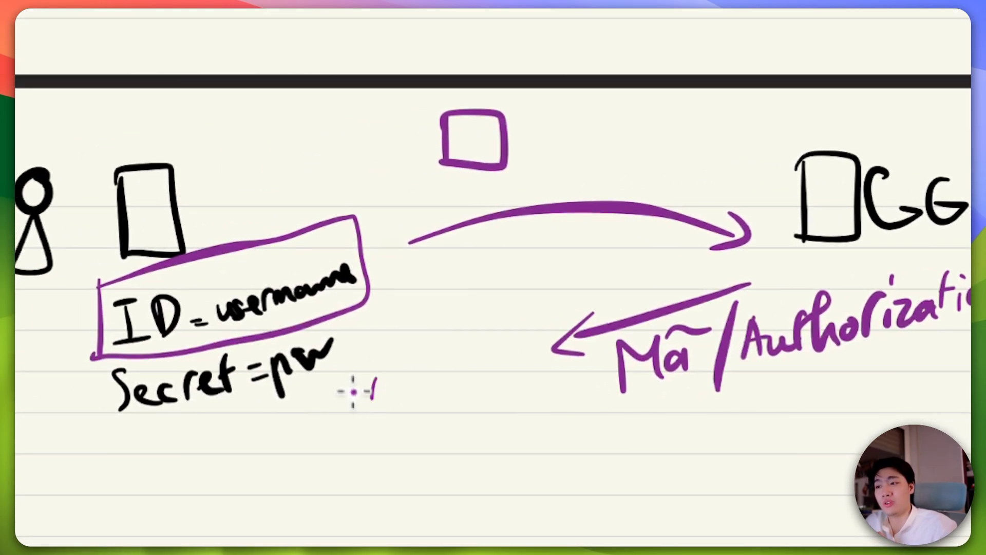
mouse_move(349, 375)
mouse_down()
mouse_move(380, 406)
mouse_move(431, 391)
mouse_up()
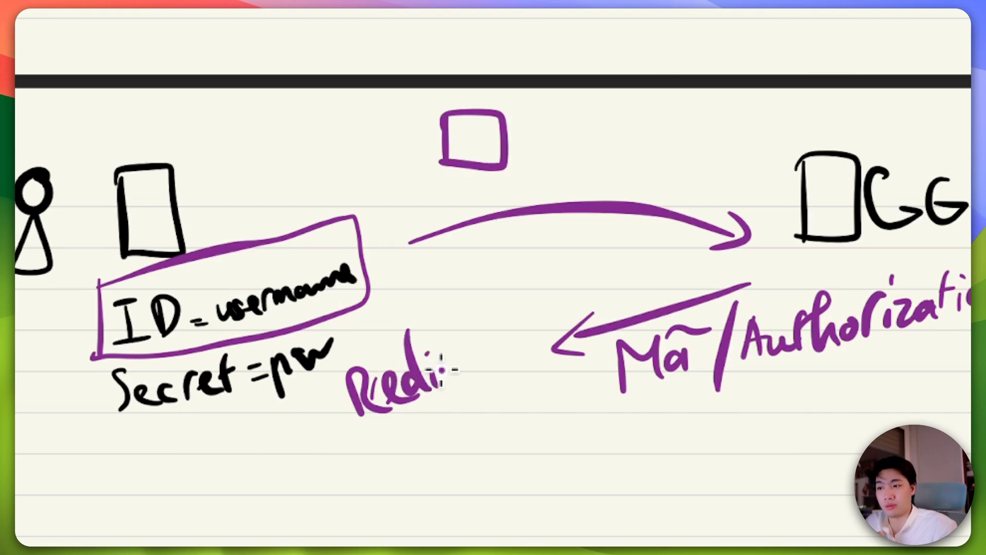
mouse_move(462, 360)
mouse_down()
mouse_move(514, 352)
mouse_move(508, 362)
mouse_up()
scroll(508, 362, right, 2)
scroll(508, 362, down, 1)
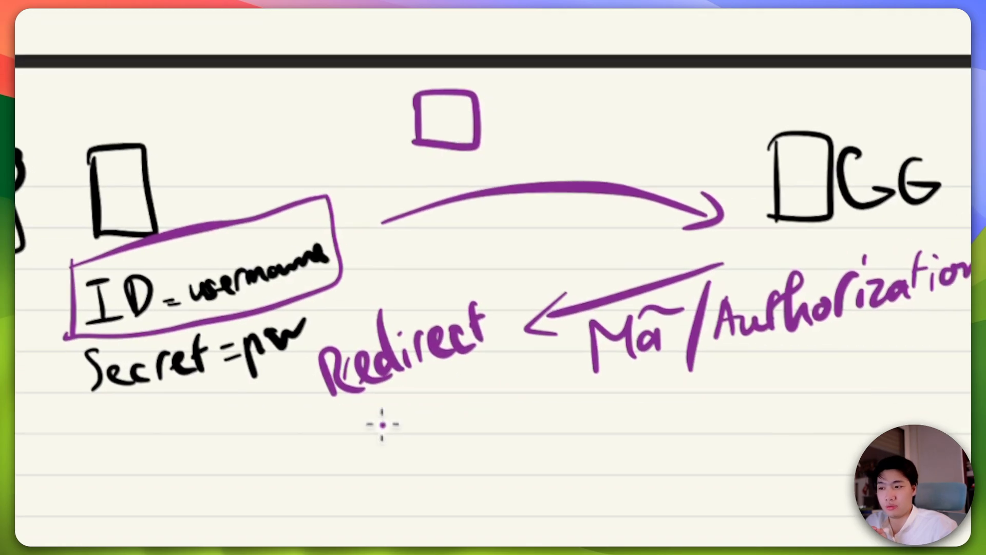
mouse_move(354, 401)
mouse_down()
mouse_move(391, 410)
mouse_move(437, 406)
mouse_move(447, 426)
mouse_move(464, 426)
mouse_up()
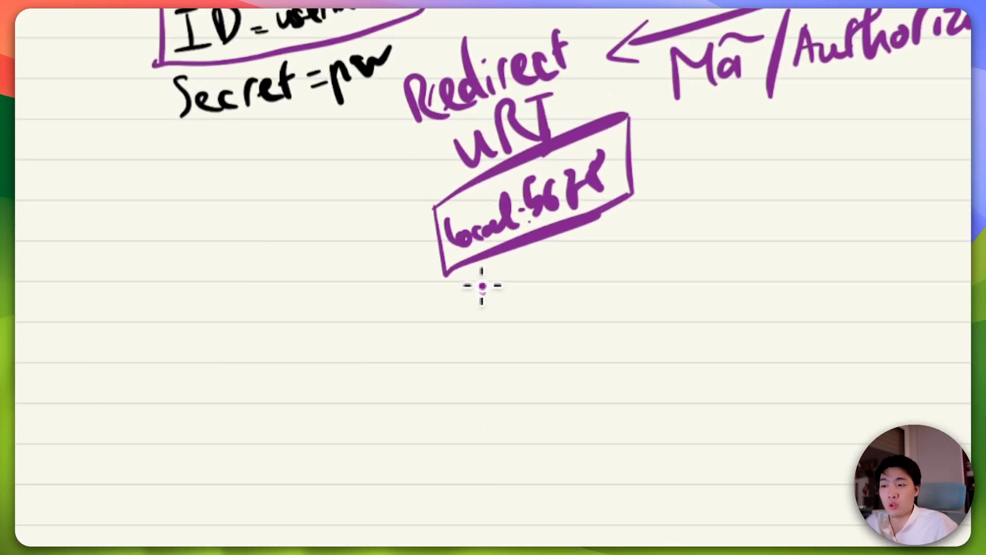
click(409, 388)
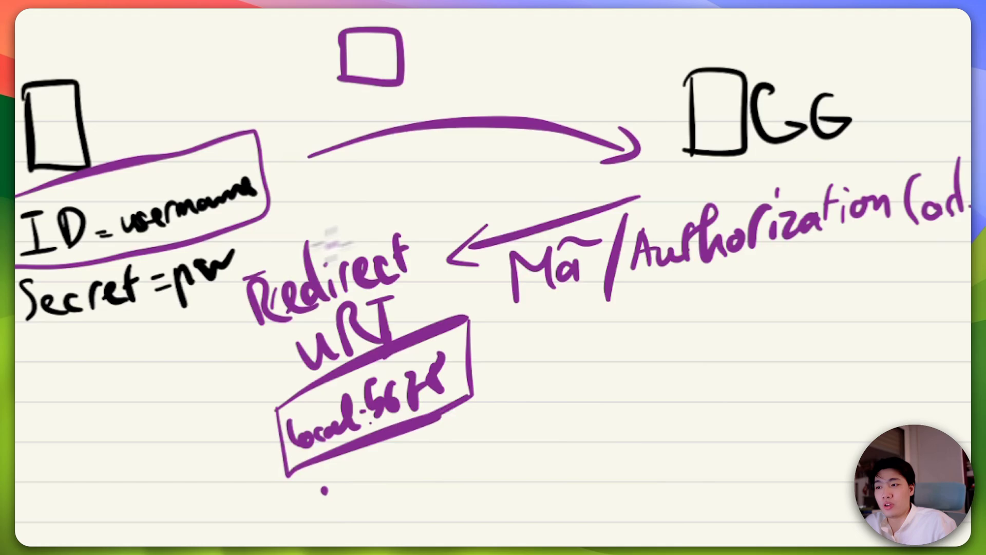
drag(370, 283, 443, 254)
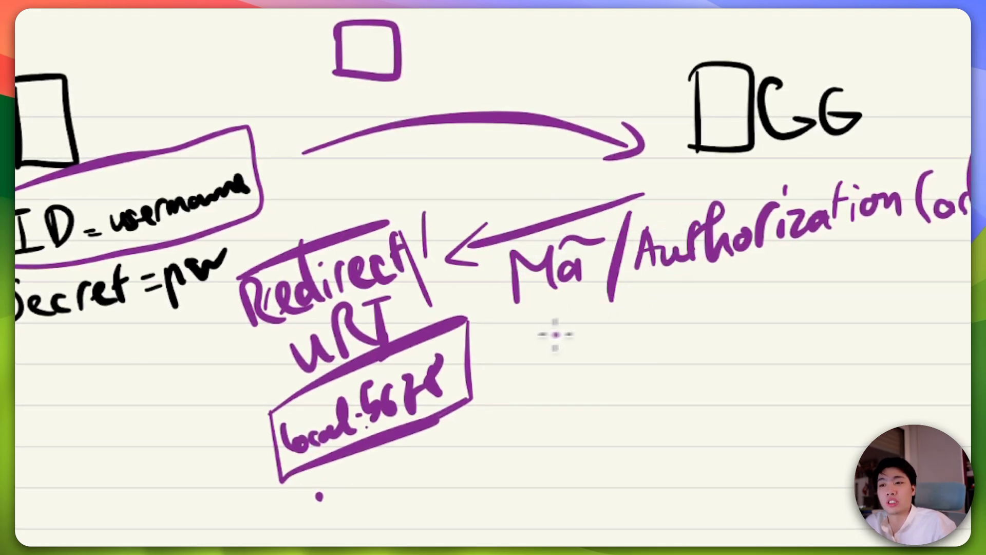
drag(286, 363, 667, 277)
drag(591, 282, 698, 264)
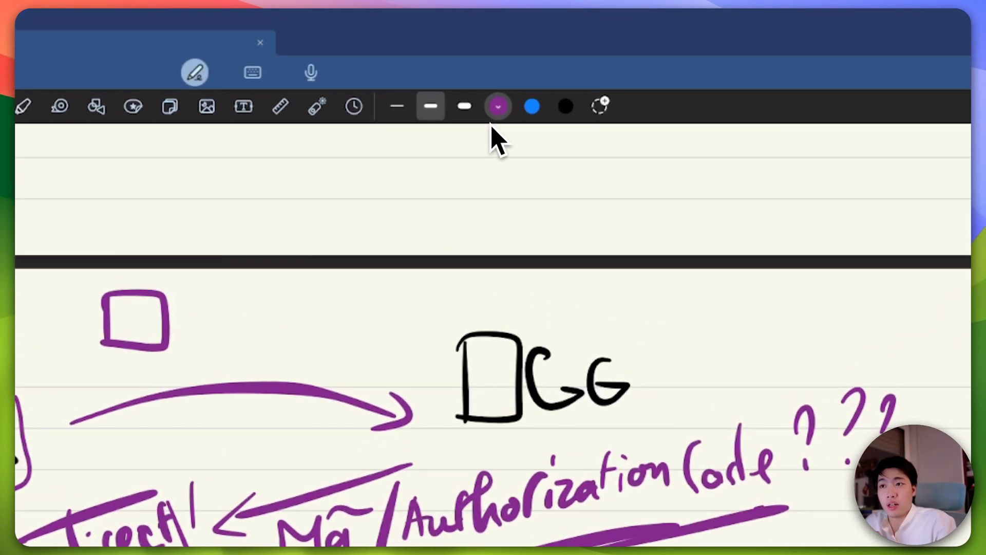
Step: Switch the pen to orange and draw an arrow from the ID box to Authorization Code
click(496, 109)
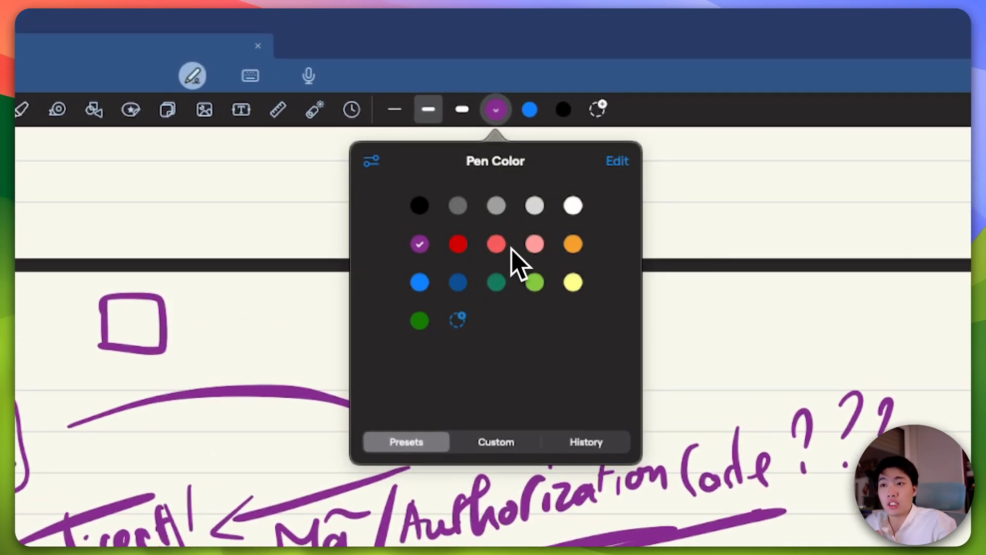
click(573, 244)
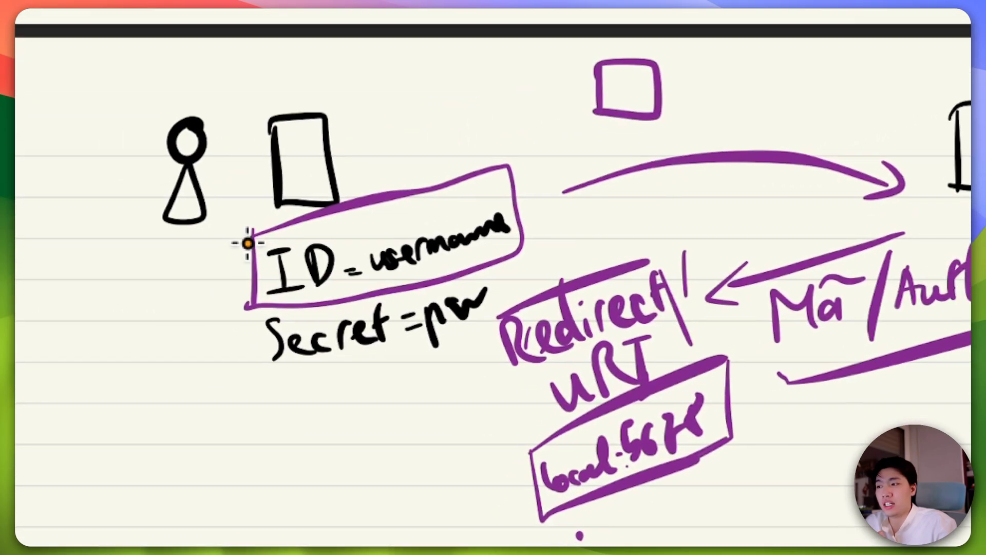
mouse_move(256, 238)
mouse_down()
mouse_move(261, 324)
mouse_move(497, 176)
mouse_up()
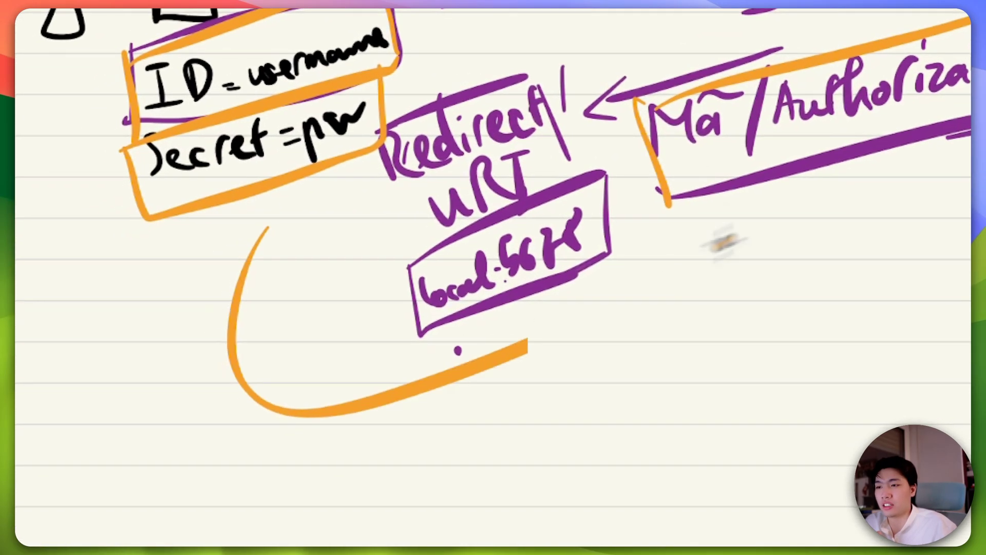
drag(528, 342, 909, 169)
drag(849, 222, 909, 169)
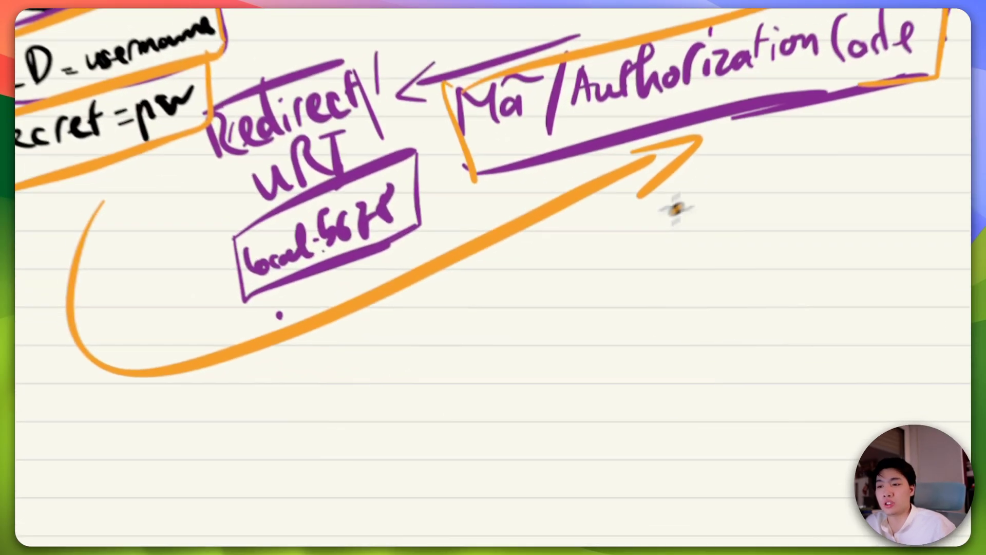
Step: Draw an orange return arrow labelled 'access token' and underline the label
mouse_move(647, 318)
mouse_down()
mouse_move(389, 447)
mouse_move(392, 457)
mouse_up()
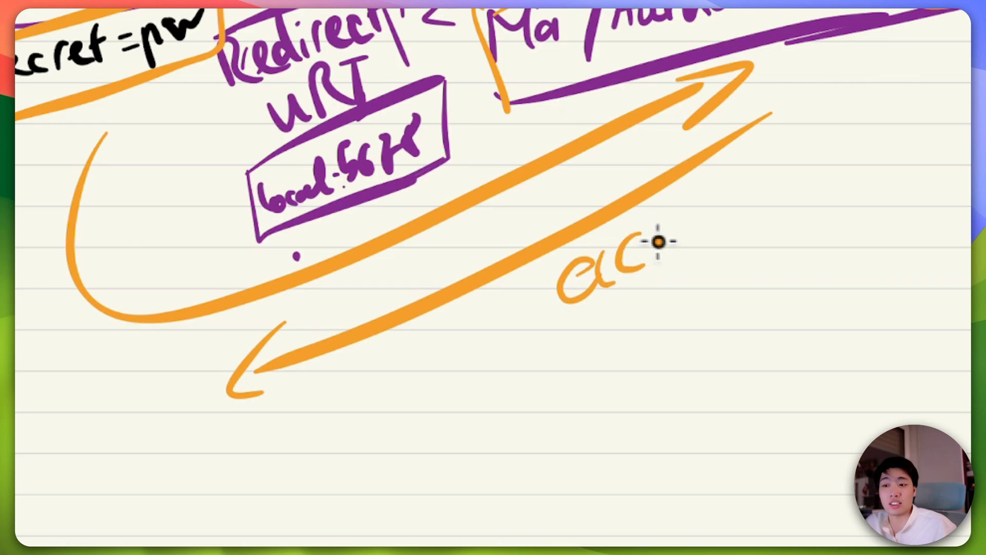
drag(711, 206, 687, 192)
drag(362, 288, 373, 308)
mouse_move(400, 236)
mouse_down()
mouse_move(405, 308)
mouse_move(443, 275)
mouse_up()
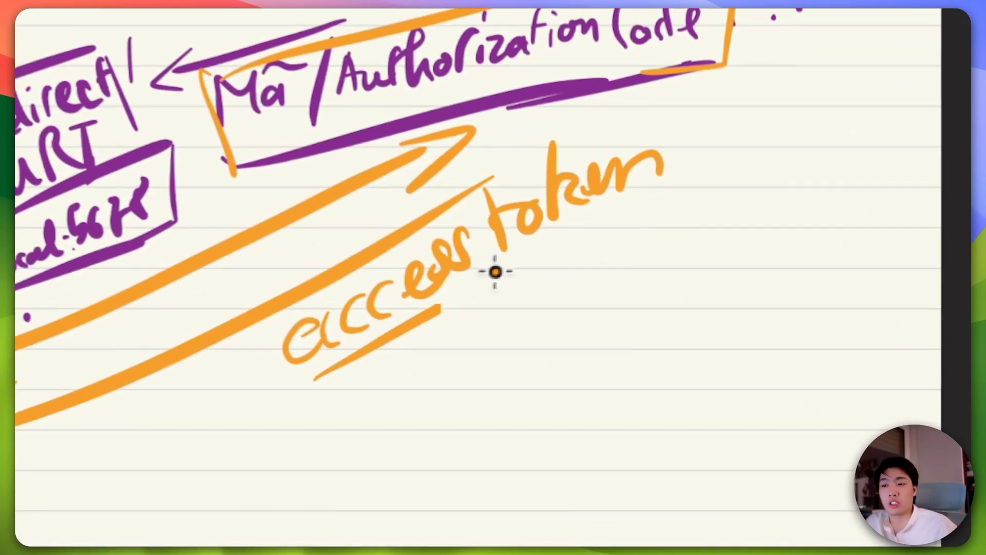
drag(556, 422, 735, 329)
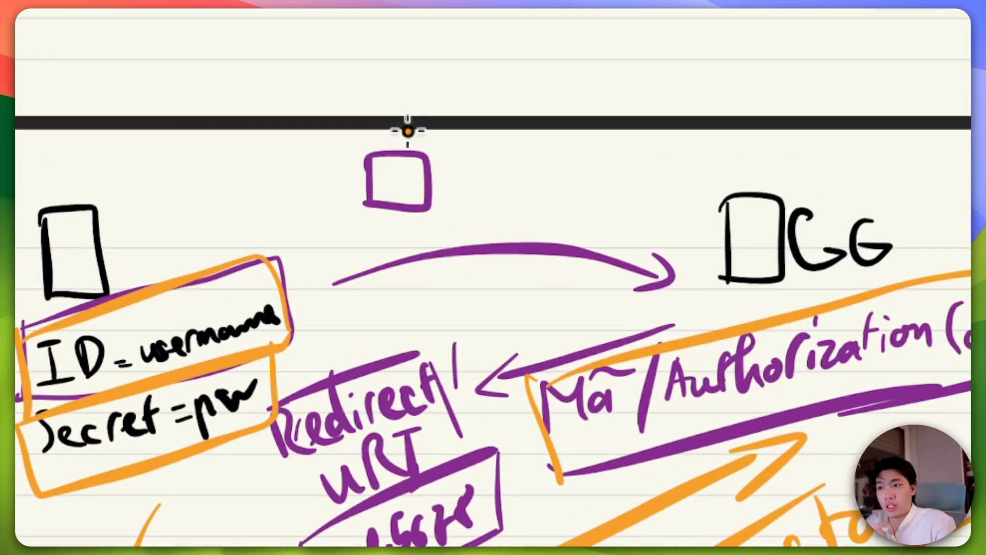
Step: Circle the top square, trace the purple arc to GG and bracket 'access token' in orange
drag(437, 170, 369, 152)
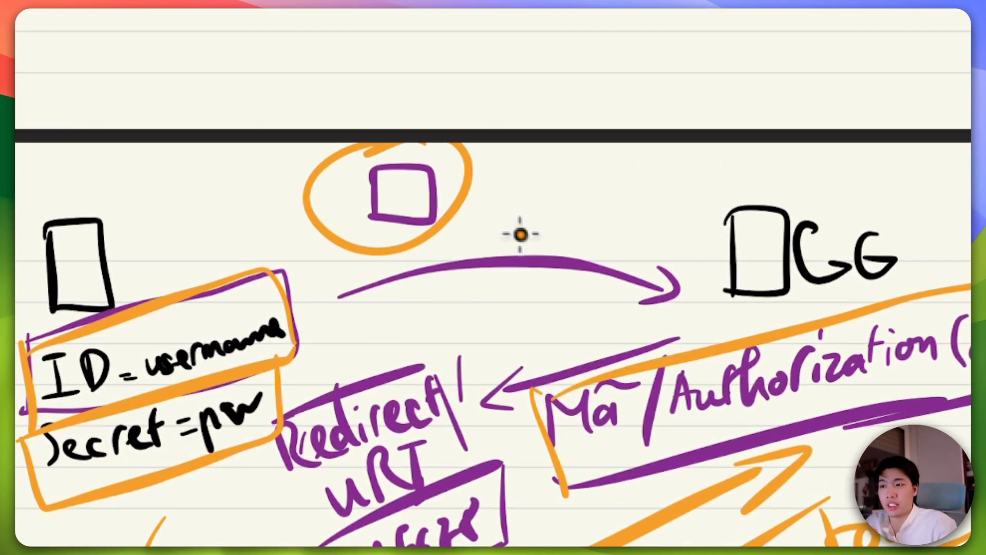
drag(325, 308, 612, 275)
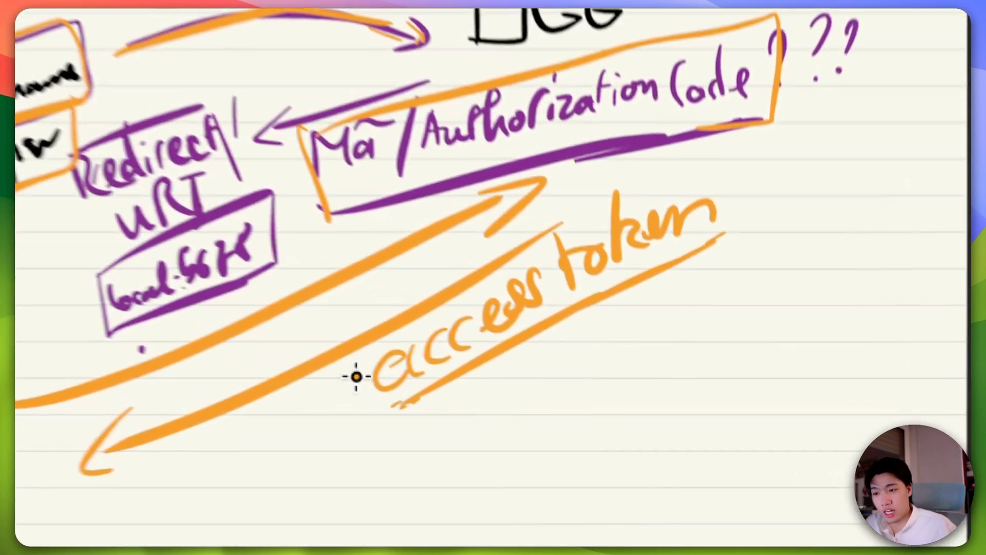
drag(352, 374, 375, 416)
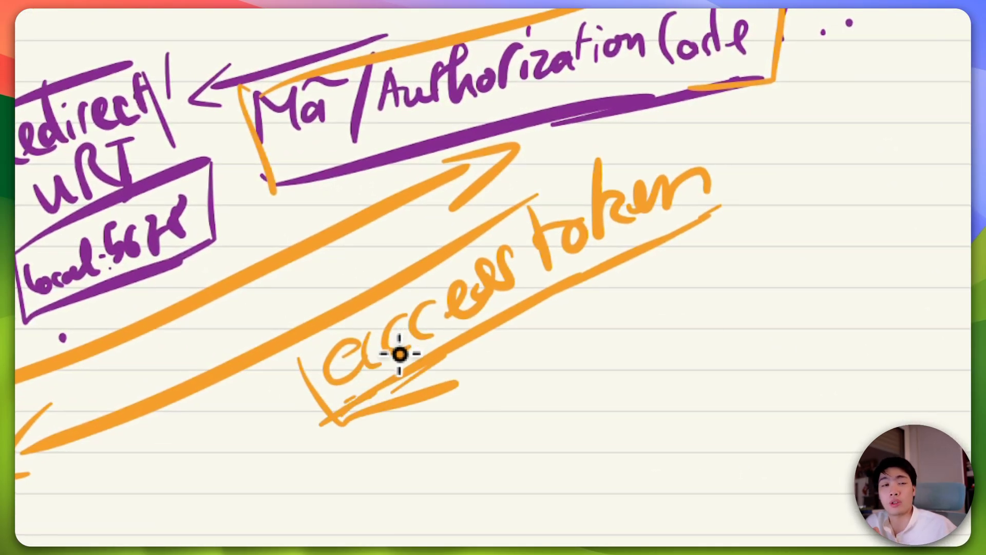
scroll(667, 154, up, 5)
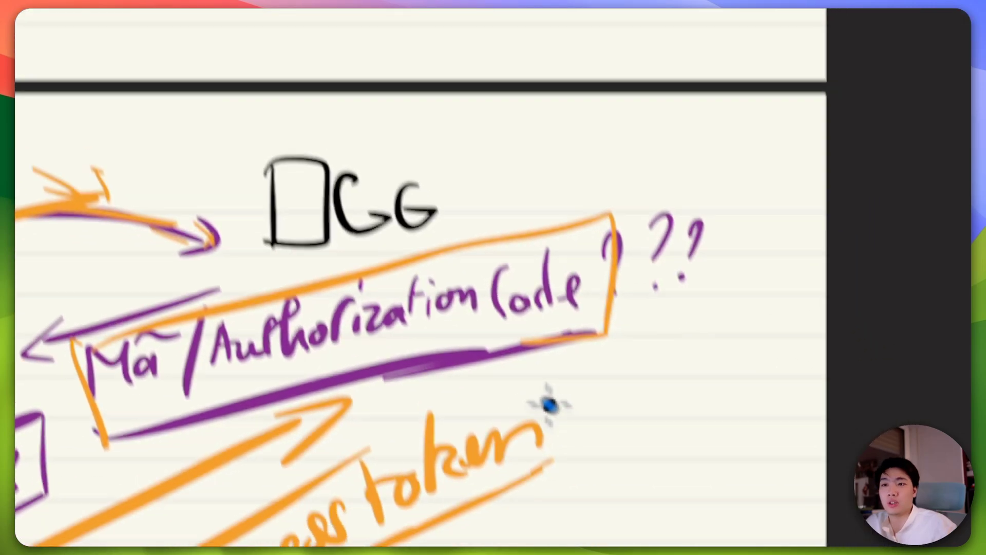
Step: Write a double-underlined blue '1h' beside the access token label
drag(585, 331, 549, 403)
mouse_move(624, 314)
mouse_down()
mouse_move(599, 375)
mouse_move(683, 354)
mouse_up()
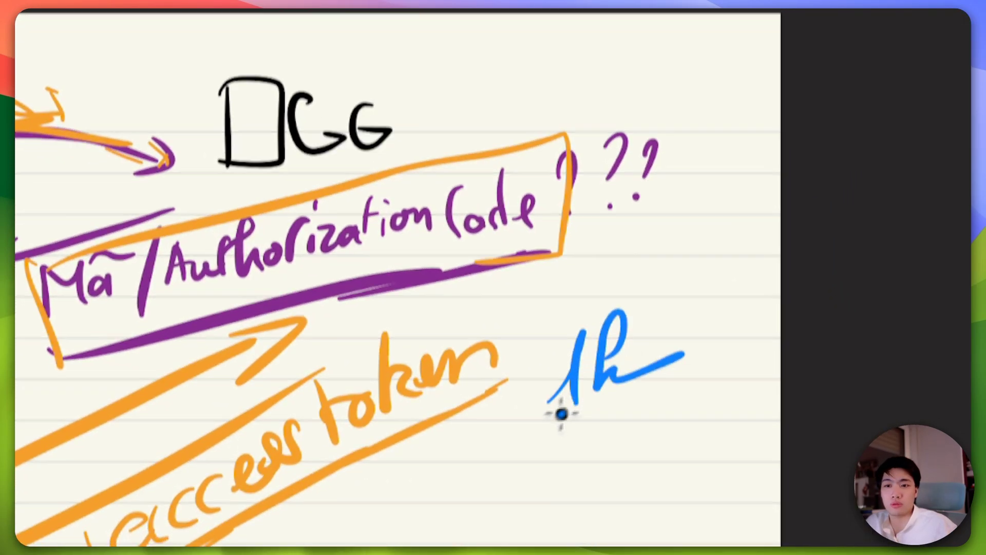
drag(549, 432, 665, 386)
drag(546, 453, 746, 376)
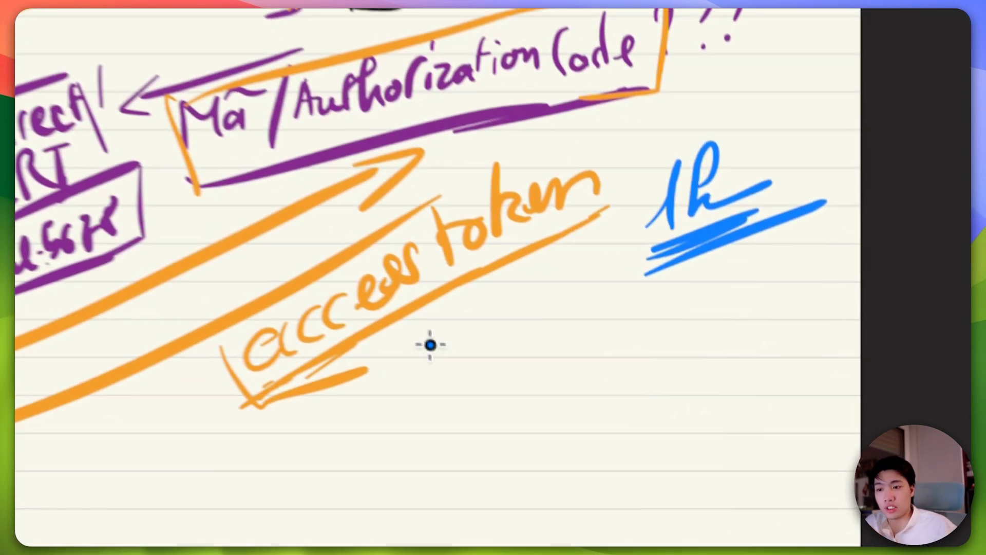
Step: Write 'service account' beneath the access token label, then scribble it out
mouse_move(643, 391)
mouse_down()
mouse_move(630, 411)
mouse_move(660, 406)
mouse_up()
mouse_move(664, 402)
mouse_down()
mouse_move(674, 375)
mouse_move(696, 378)
mouse_up()
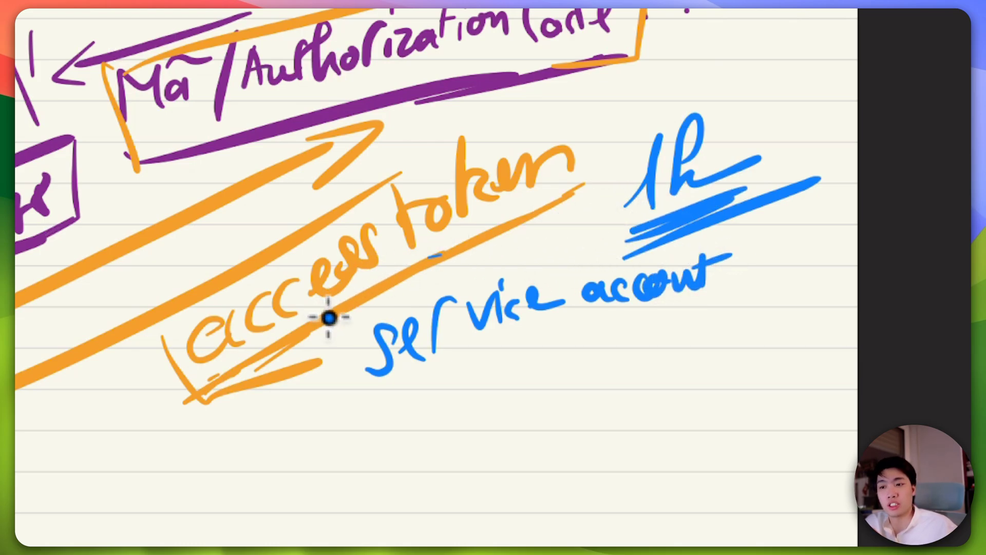
drag(428, 323, 655, 291)
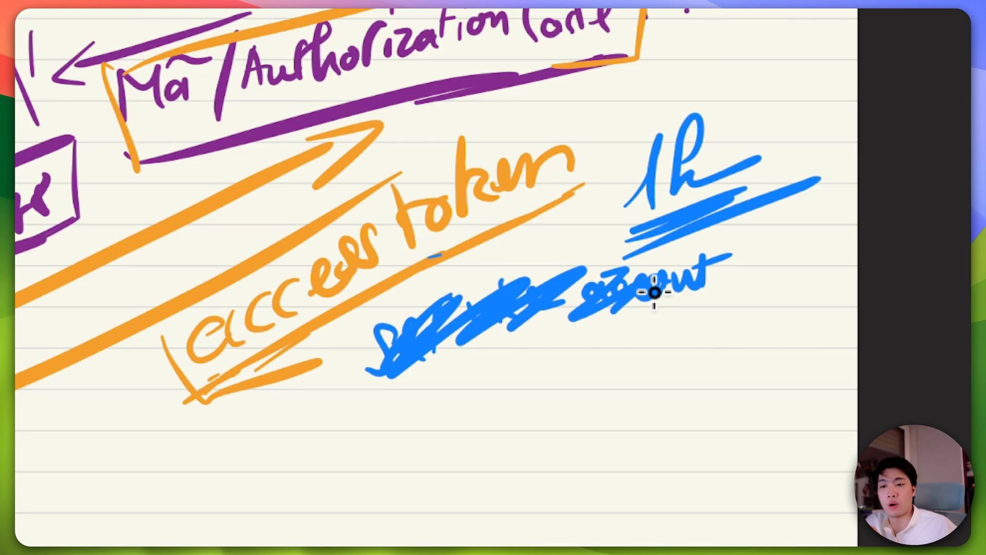
drag(563, 294, 566, 296)
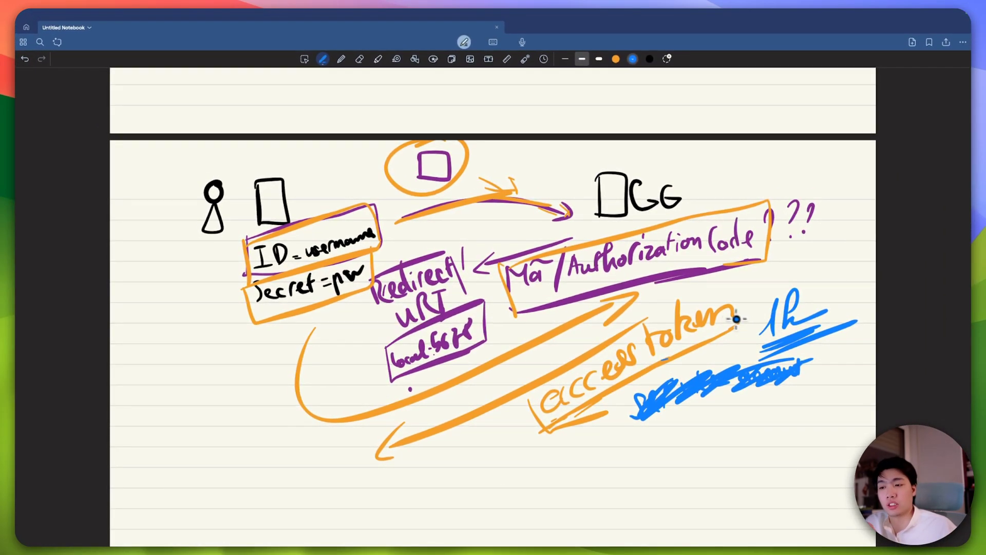
scroll(753, 302, down, 2)
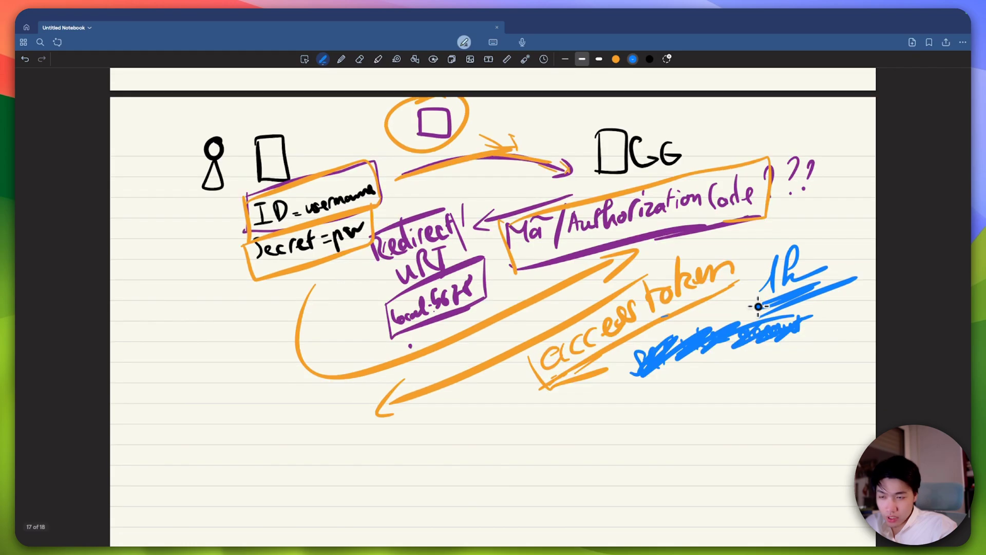
scroll(758, 306, down, 1)
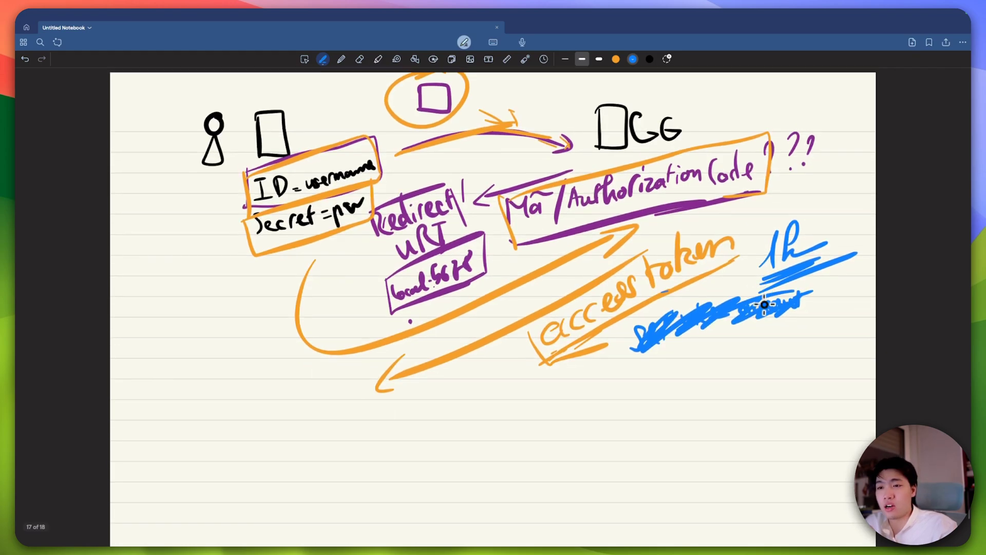
scroll(763, 305, down, 1)
scroll(766, 305, down, 1)
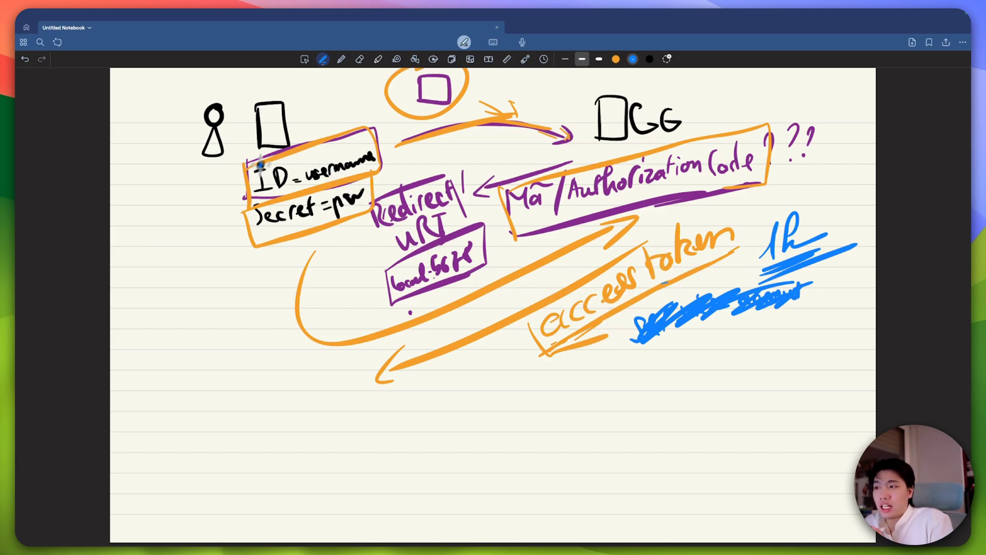
Step: In blue, draw lines from the ID box, then a long right arrow and a left return arrow
drag(246, 169, 334, 220)
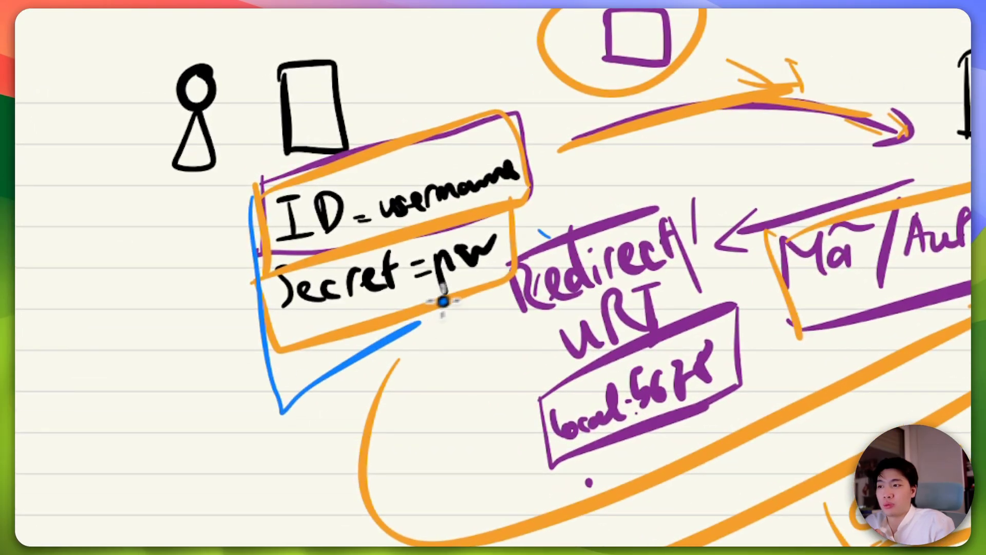
drag(443, 301, 514, 267)
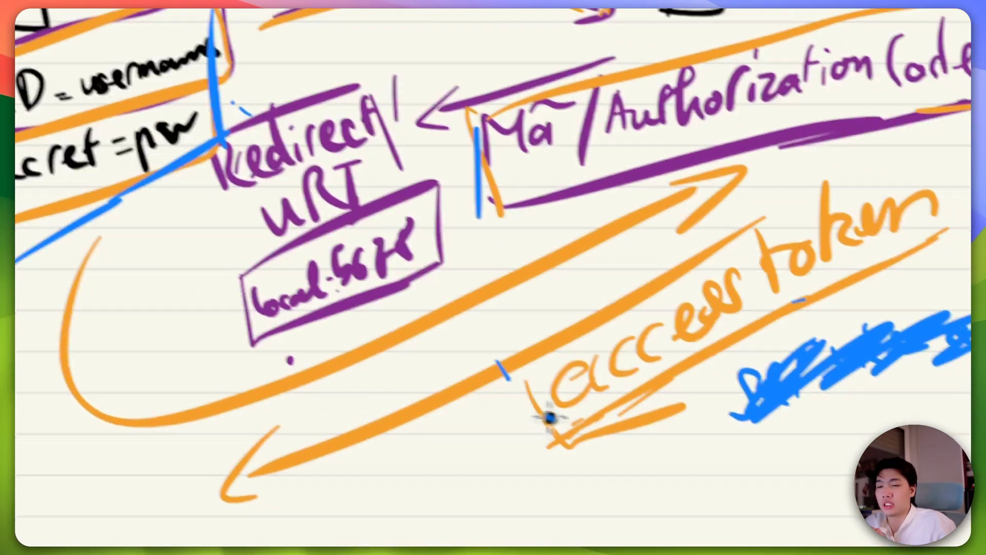
drag(549, 417, 925, 288)
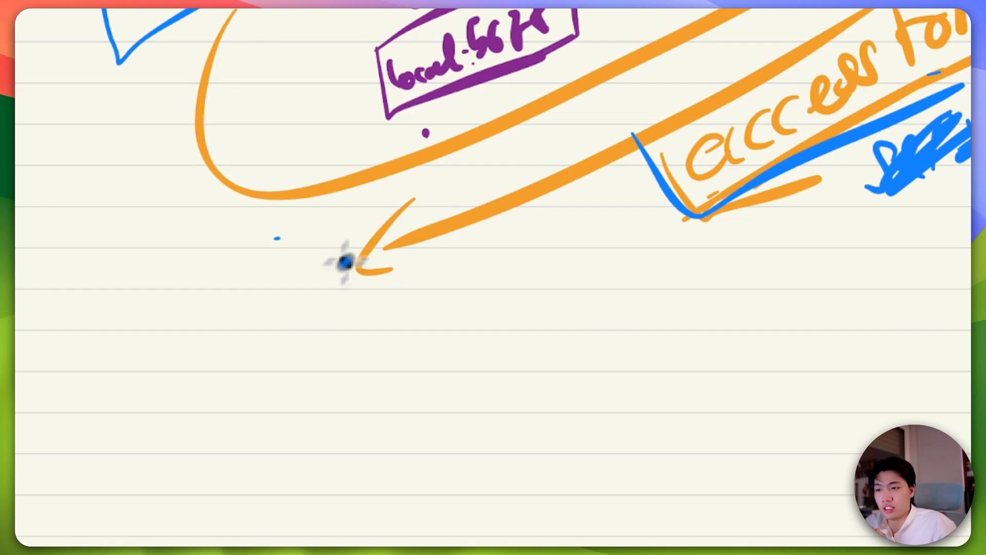
drag(302, 242, 713, 211)
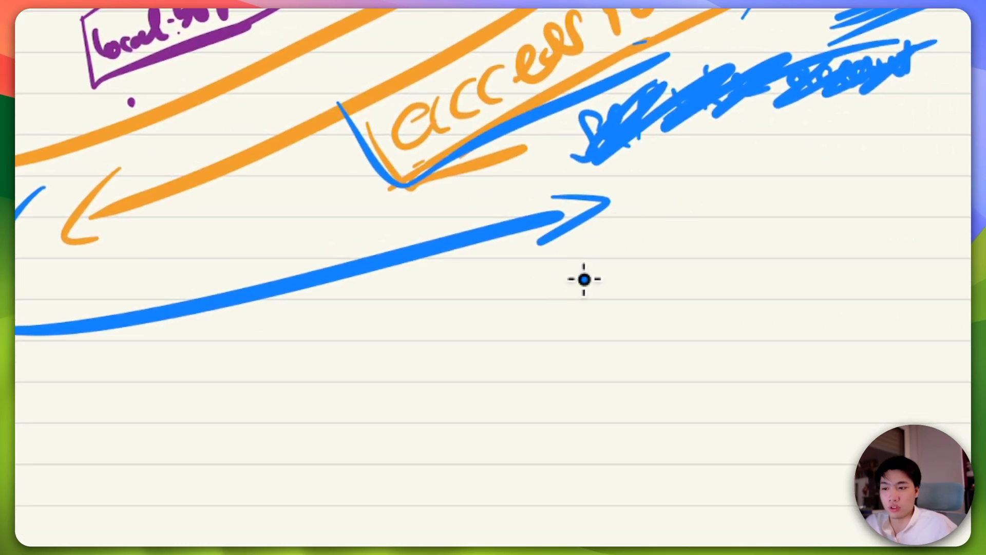
drag(584, 279, 245, 367)
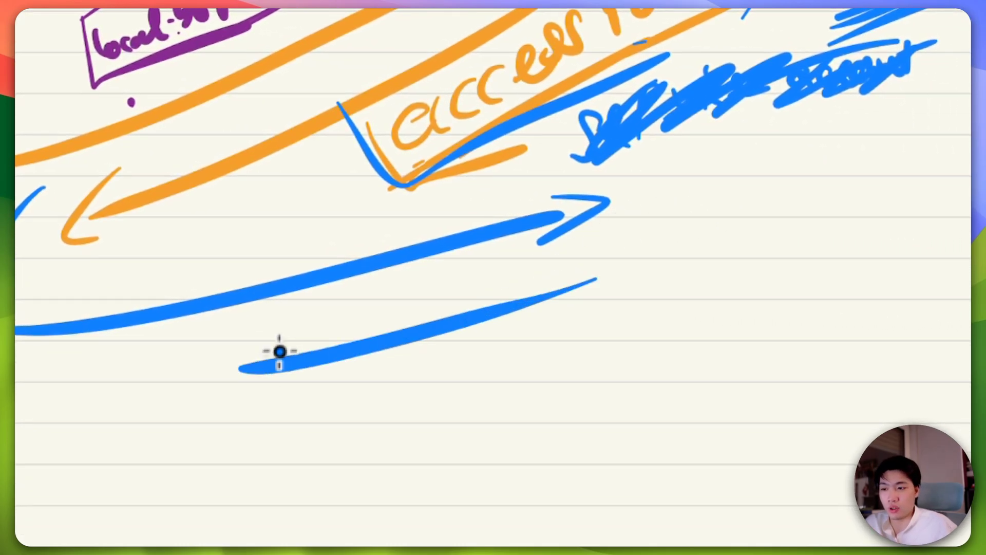
drag(287, 337, 269, 386)
Step: Write 'refresh token' along the blue return arrow and double-underline it
drag(519, 366, 539, 330)
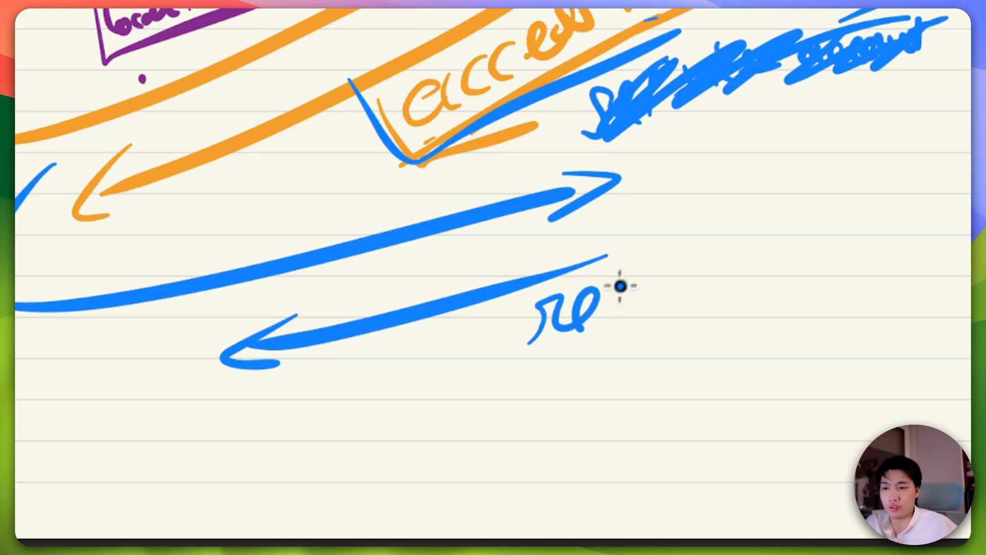
mouse_move(604, 308)
mouse_down()
mouse_move(640, 281)
mouse_move(704, 271)
mouse_move(724, 287)
mouse_up()
drag(480, 261, 493, 339)
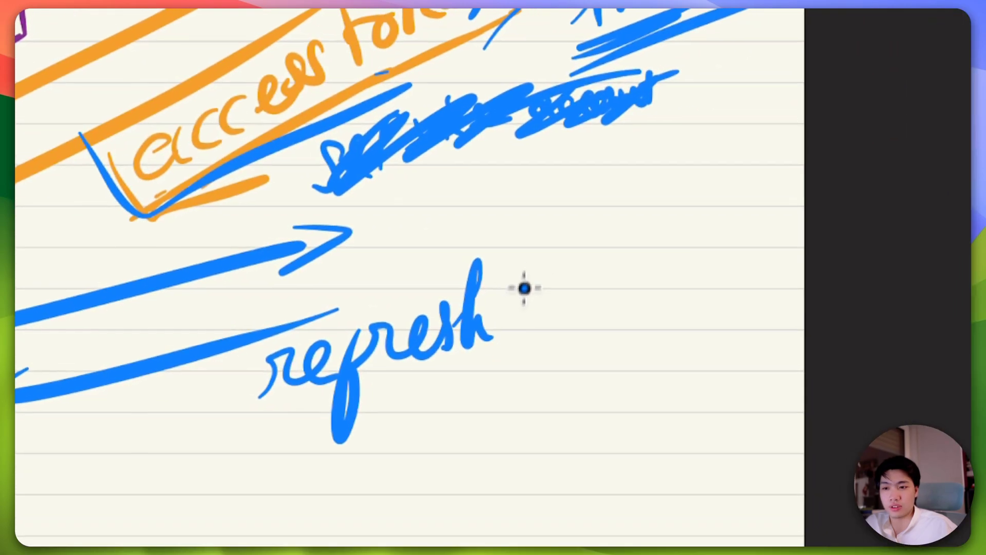
mouse_move(521, 266)
mouse_down()
mouse_move(519, 329)
mouse_move(557, 301)
mouse_up()
drag(583, 234, 578, 308)
drag(623, 278, 637, 296)
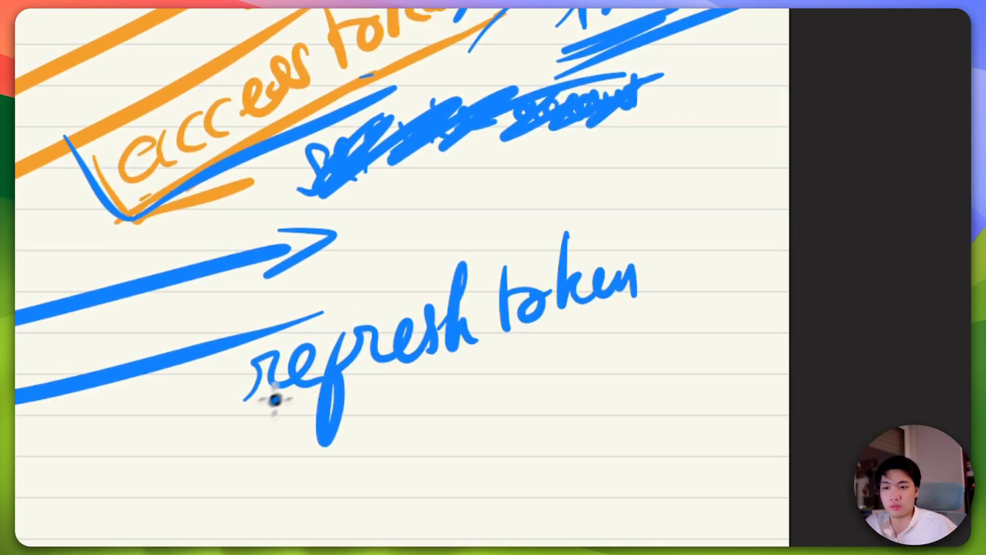
drag(246, 420, 636, 307)
drag(259, 449, 697, 317)
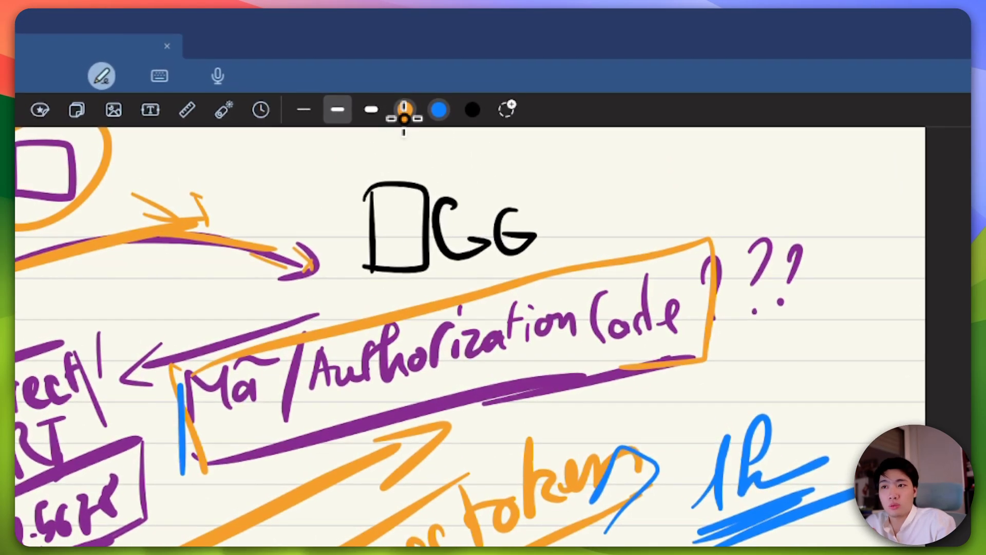
Step: Switch the ink to salmon pink and sketch the two boxes
click(404, 109)
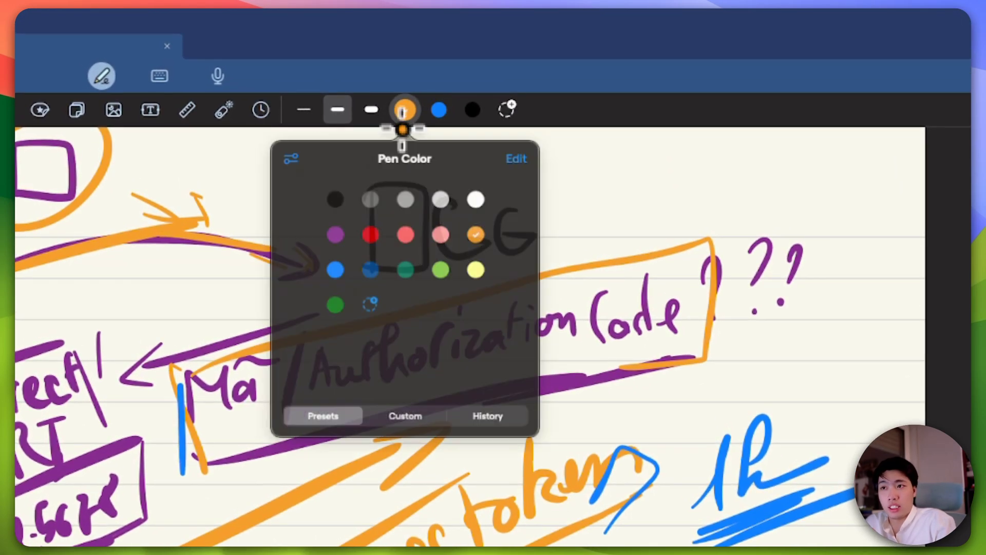
click(442, 241)
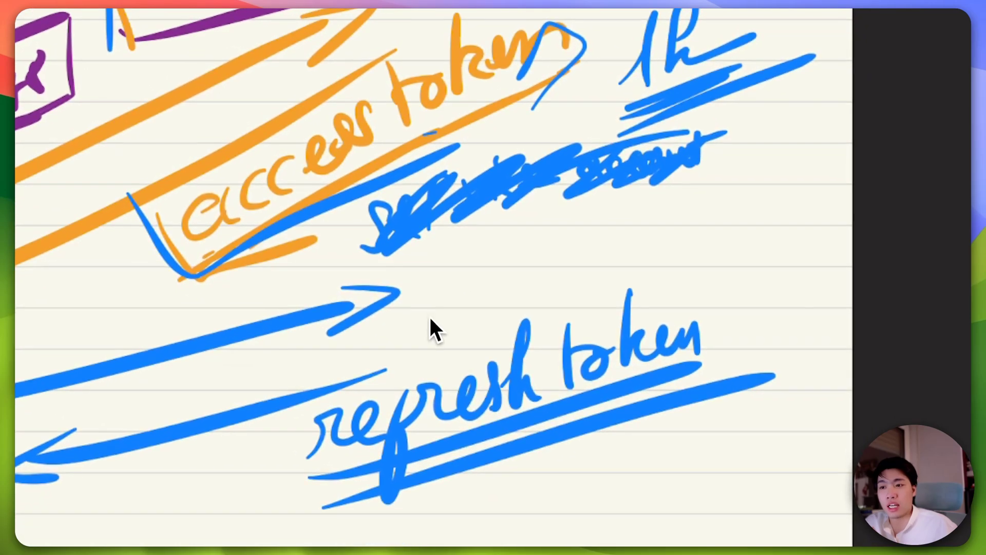
drag(430, 319, 340, 233)
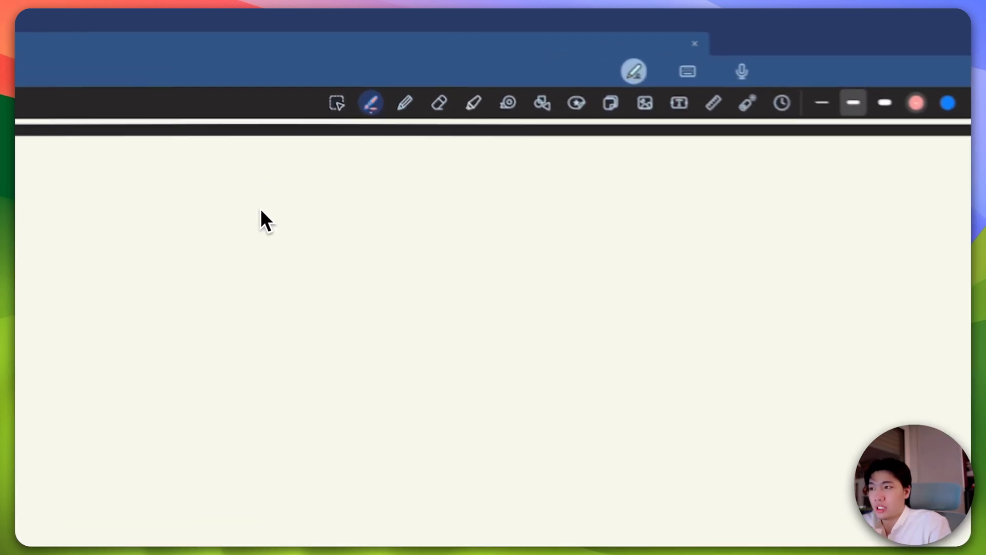
drag(256, 254, 317, 183)
drag(313, 236, 252, 267)
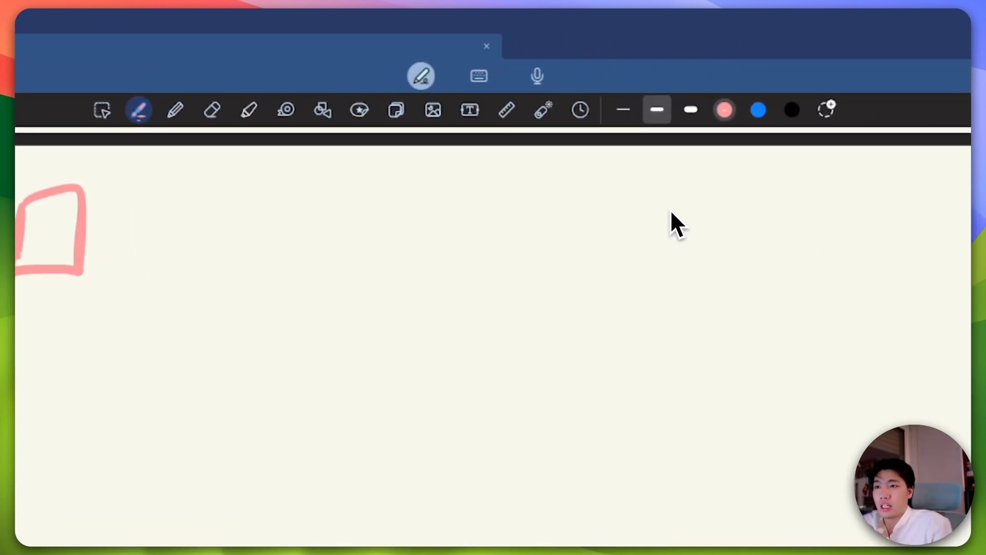
mouse_move(667, 189)
mouse_down()
mouse_move(661, 208)
mouse_move(728, 254)
mouse_up()
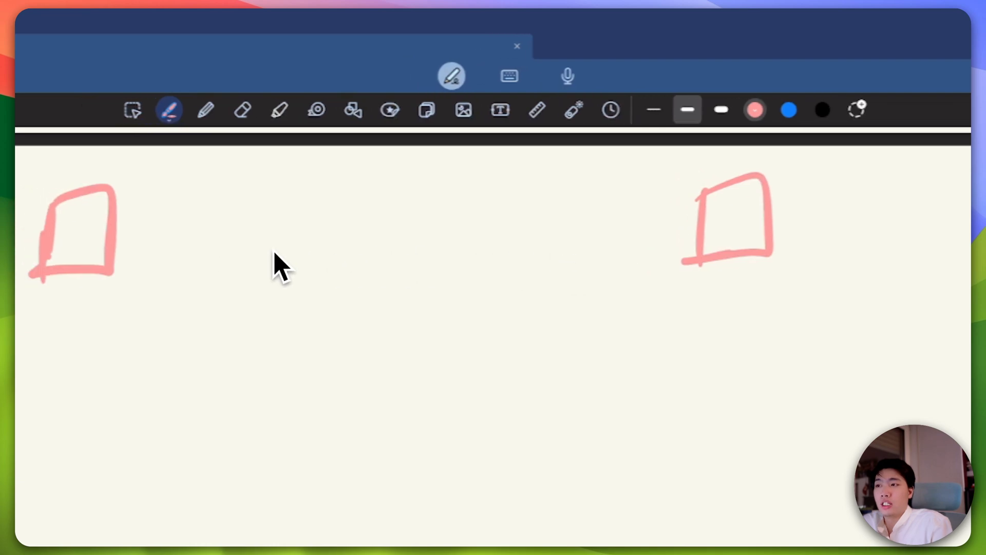
Step: Draw pink arrows out to the right box and back, and write '1h' beside it
drag(241, 222, 664, 206)
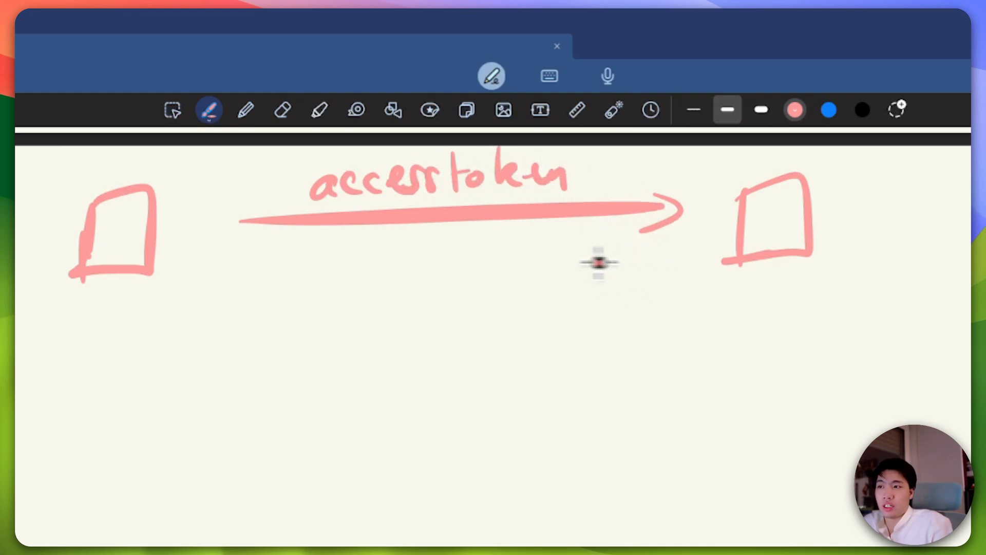
mouse_move(646, 264)
mouse_down()
mouse_move(280, 265)
mouse_move(283, 291)
mouse_up()
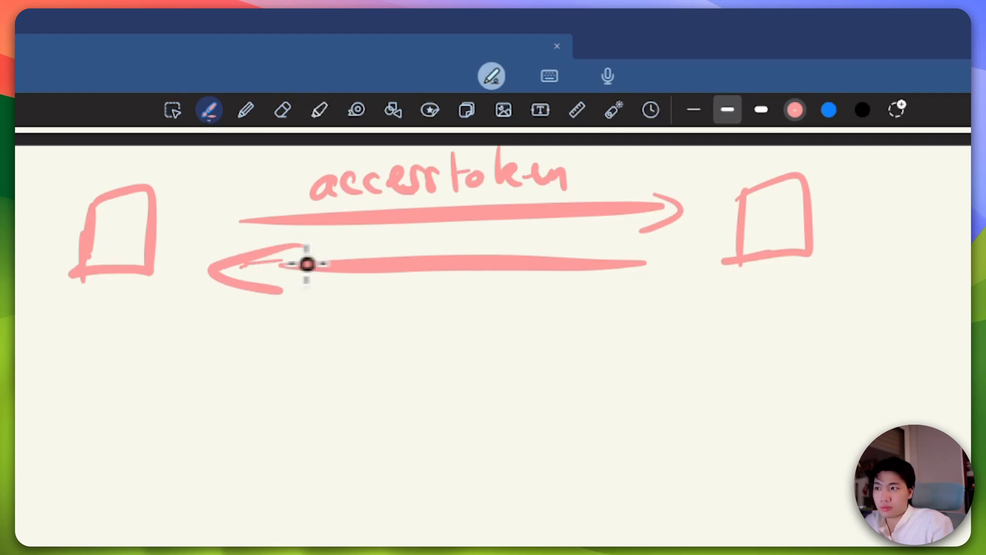
drag(361, 191, 388, 196)
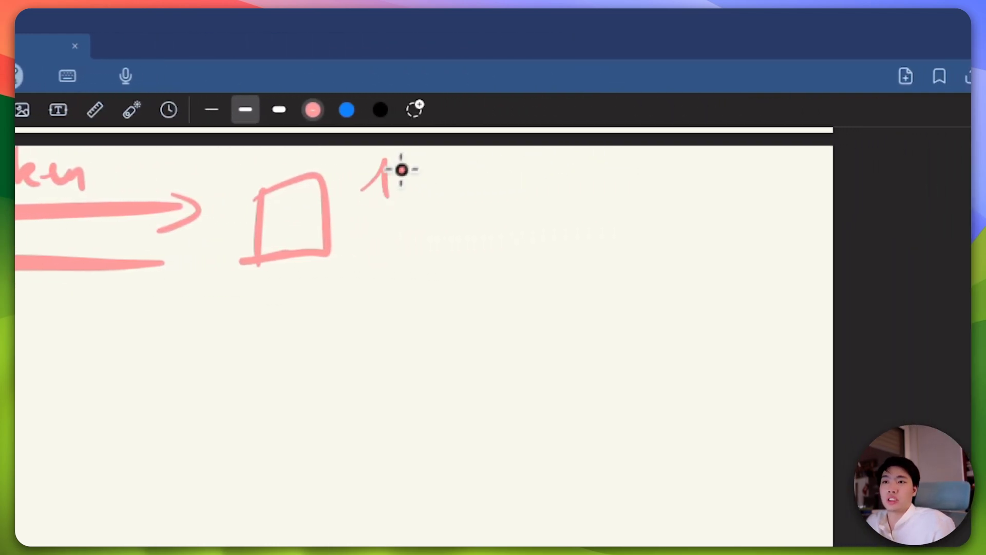
drag(398, 157, 441, 195)
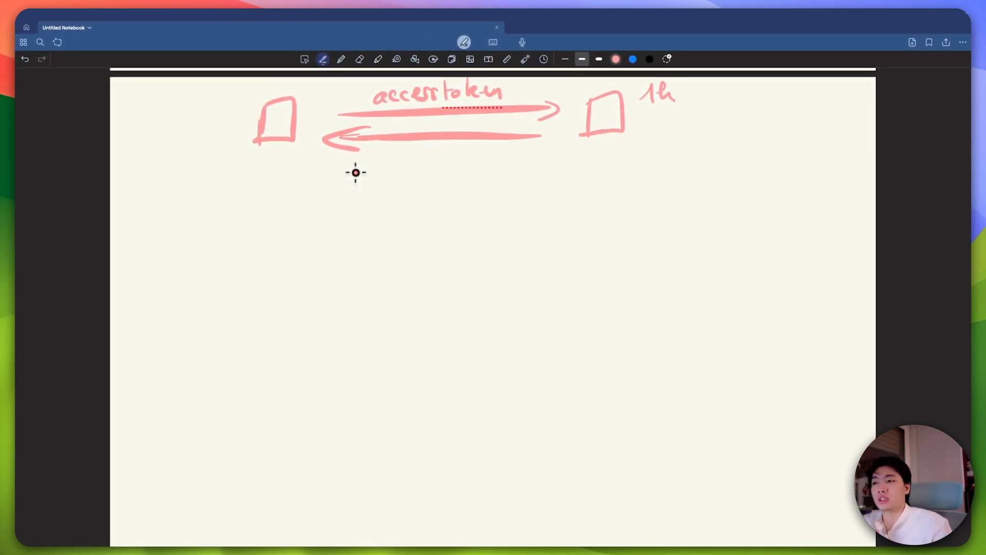
Step: Write 'refresh token', draw a box under it, and add a second box labelled GG
drag(241, 213, 283, 194)
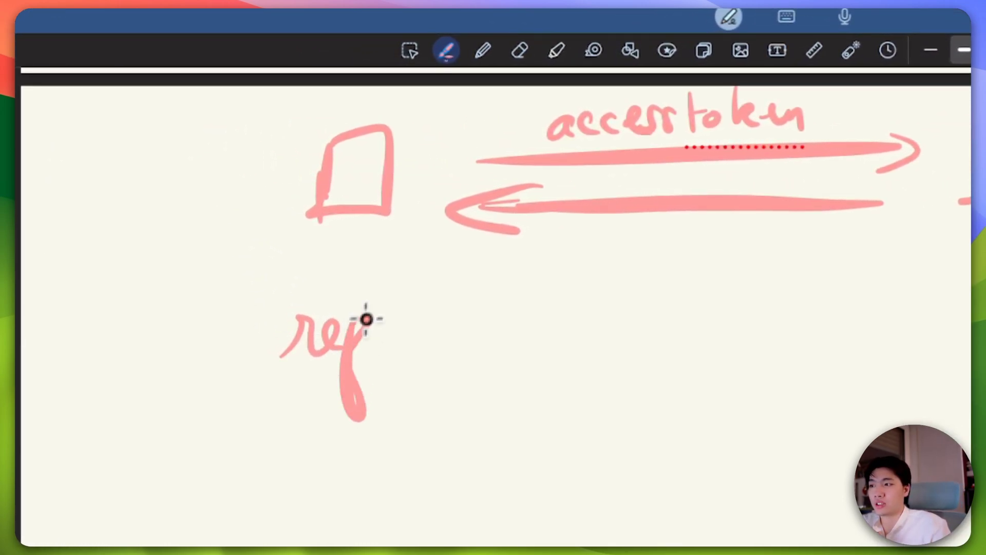
drag(366, 319, 428, 314)
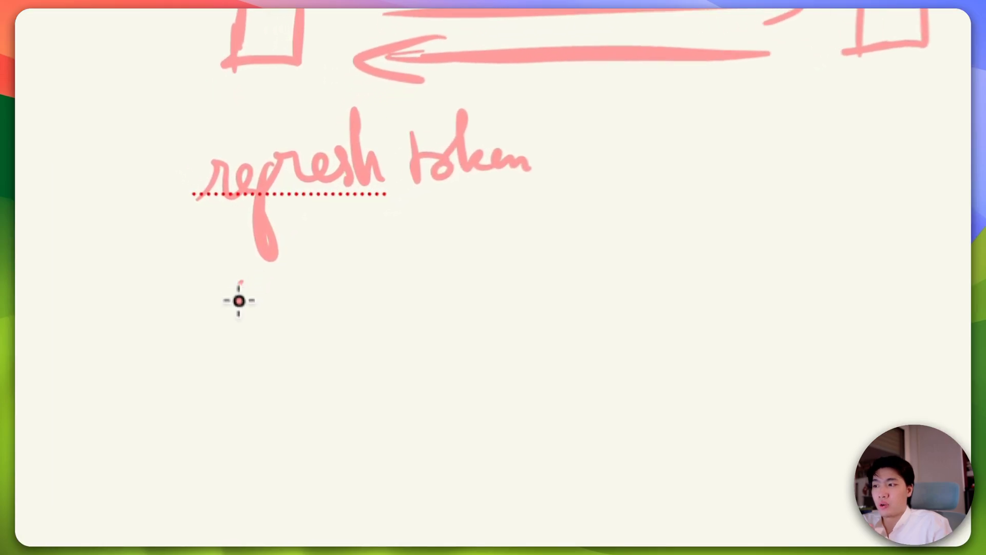
mouse_move(261, 285)
mouse_down()
mouse_move(314, 286)
mouse_move(317, 276)
mouse_up()
mouse_move(527, 251)
mouse_down()
mouse_move(530, 323)
mouse_move(516, 324)
mouse_up()
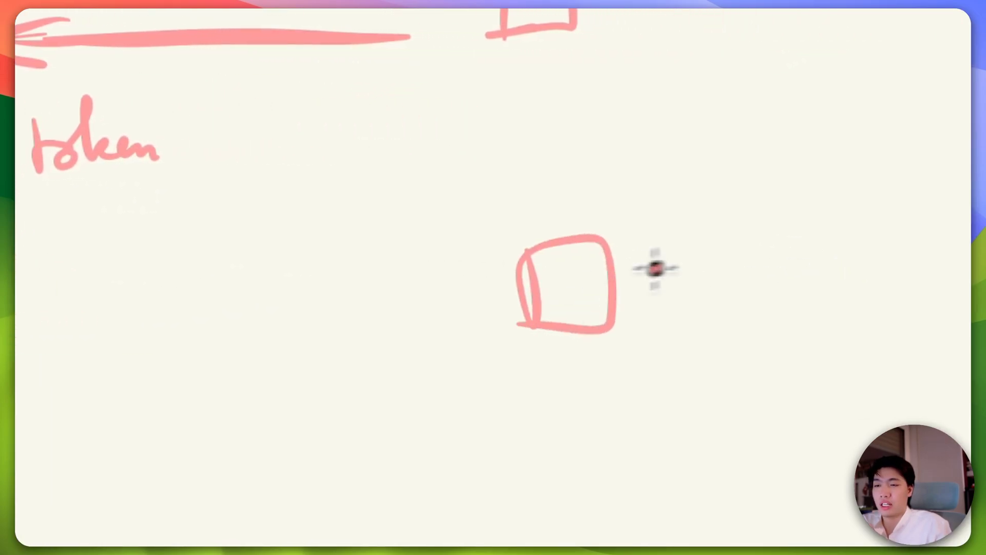
drag(741, 283, 765, 280)
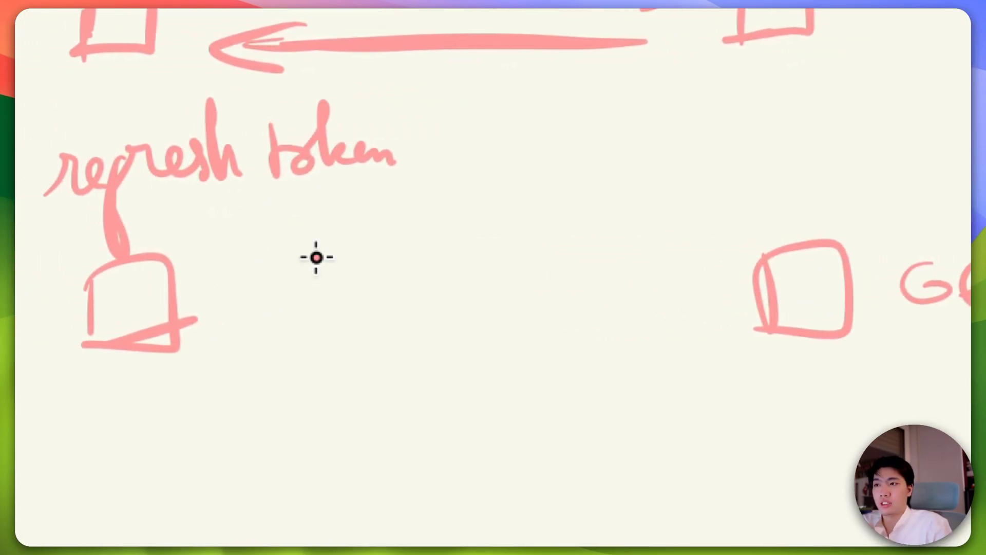
Step: Draw arrows to the GG box and back, and write 'accesstoken' under the return arrow
mouse_move(313, 252)
mouse_down()
mouse_move(726, 236)
mouse_move(673, 265)
mouse_up()
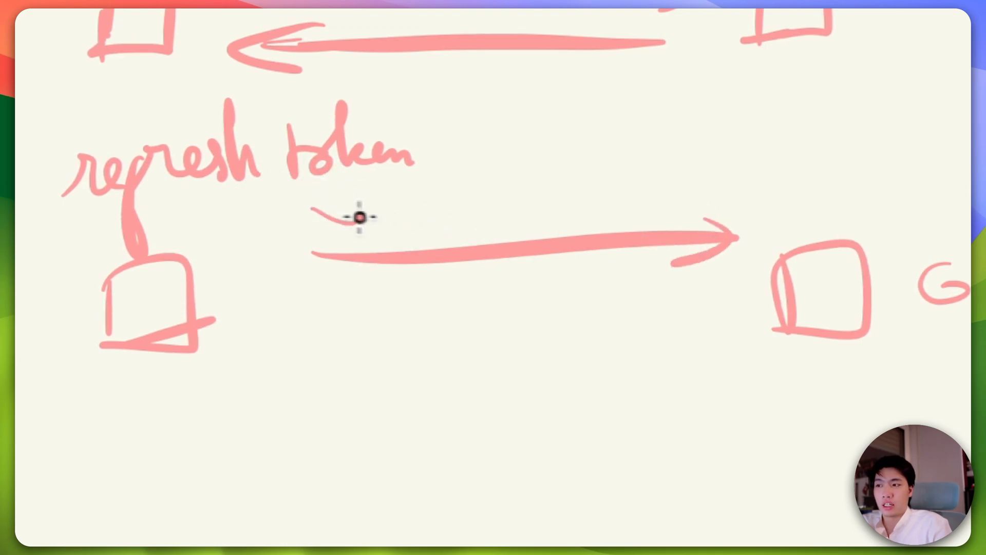
mouse_move(716, 310)
mouse_down()
mouse_move(319, 325)
mouse_move(303, 350)
mouse_up()
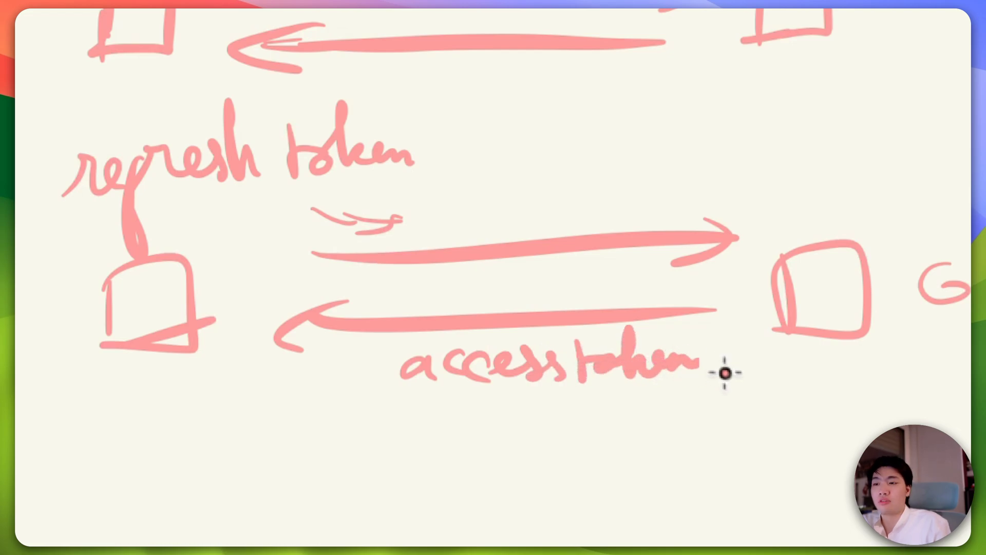
drag(725, 373, 711, 375)
scroll(737, 319, down, 3)
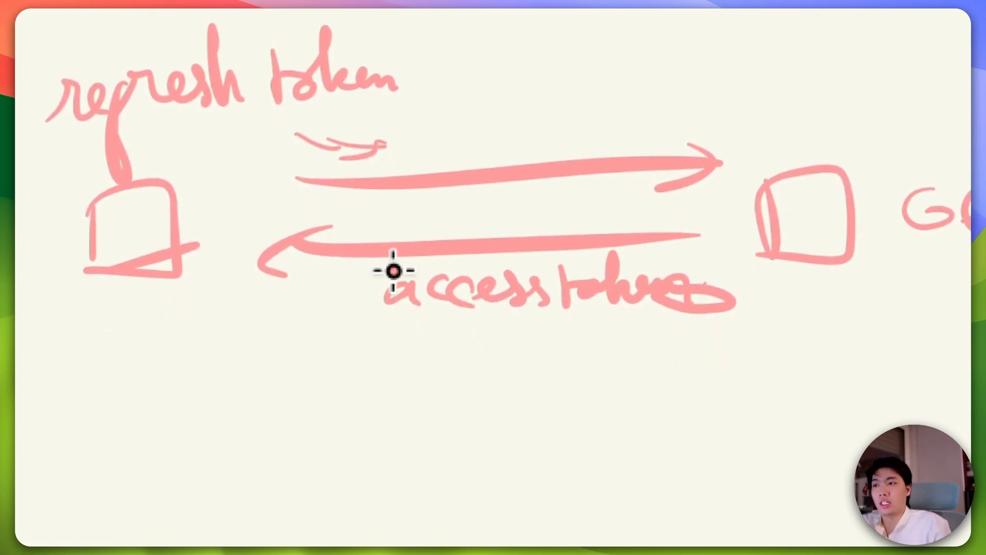
scroll(264, 302, up, 3)
scroll(260, 194, up, 6)
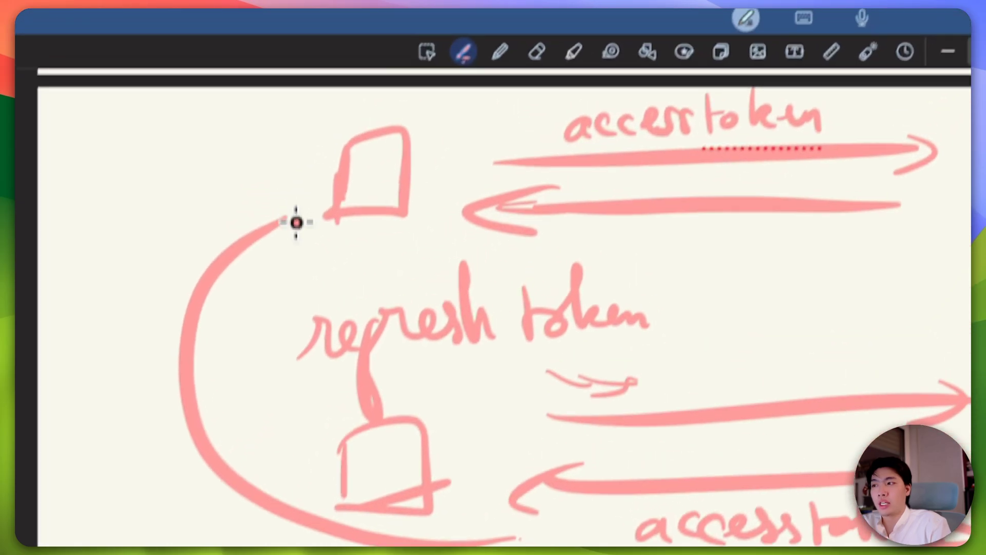
scroll(297, 222, up, 2)
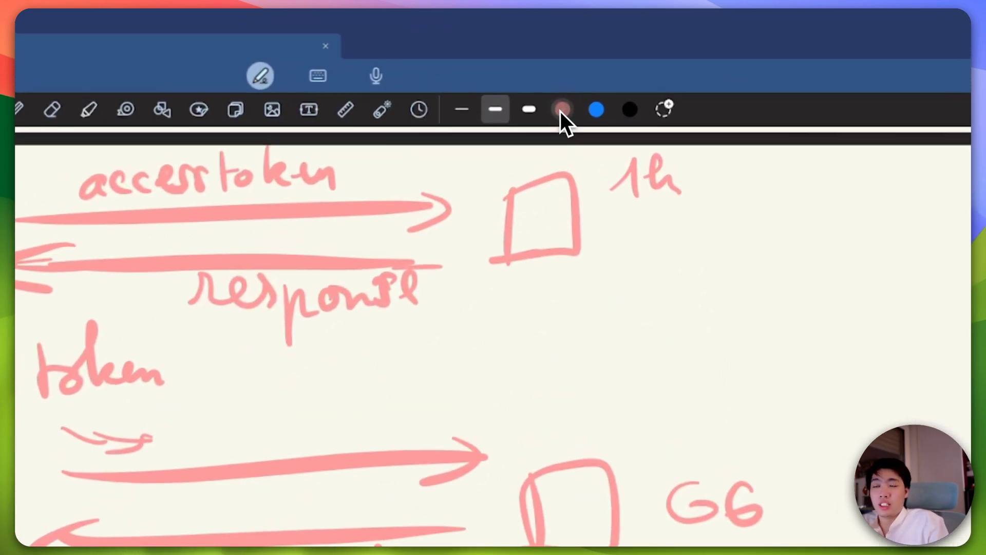
Step: In dark blue, underline accesstoken and refresh token, and draw a timeline of arrows through a clock
click(616, 59)
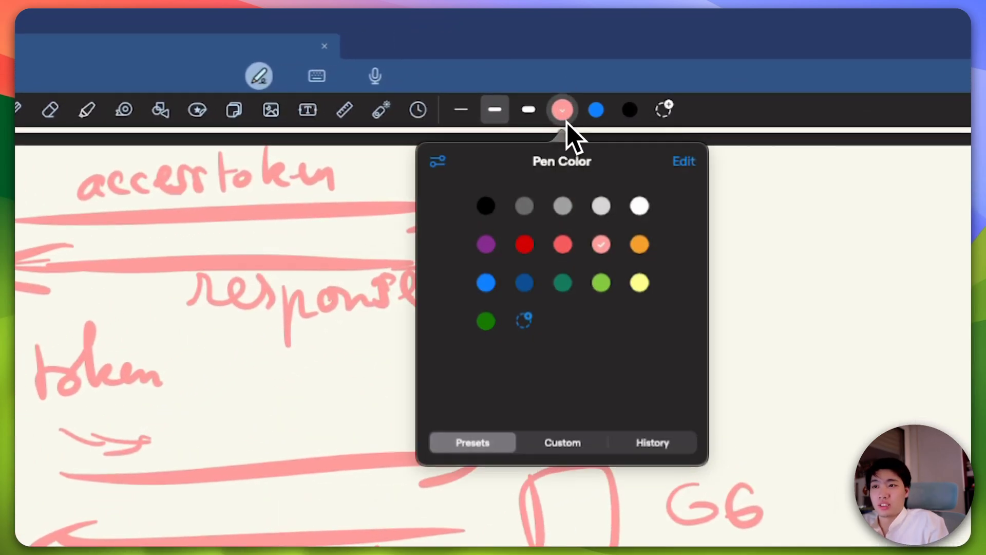
click(524, 282)
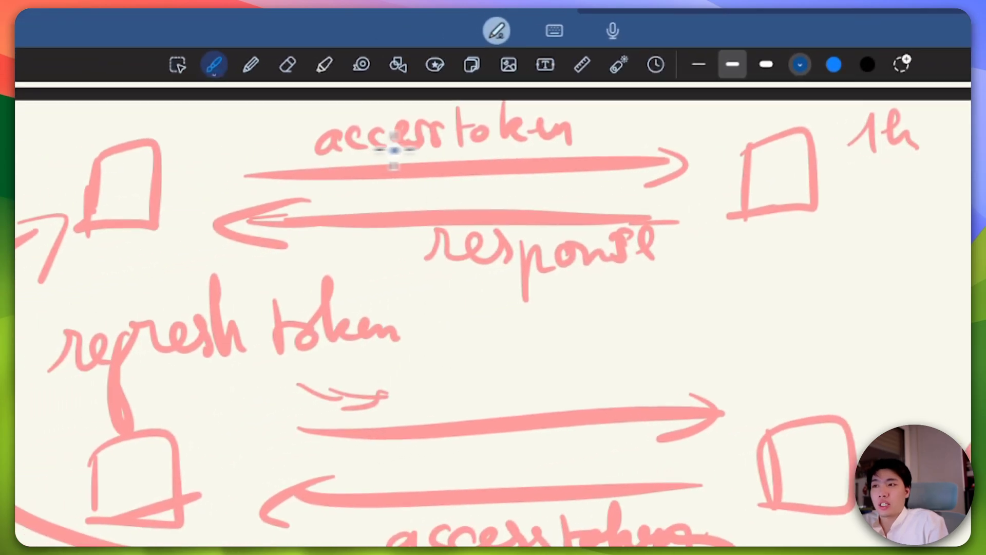
drag(164, 191, 416, 177)
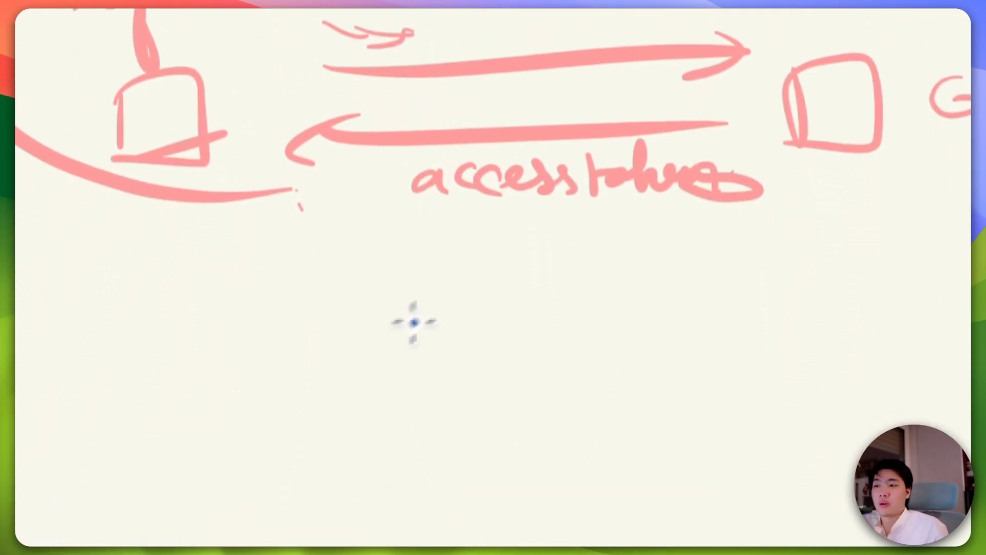
drag(323, 289, 470, 267)
mouse_move(497, 261)
mouse_down()
mouse_move(457, 251)
mouse_move(428, 310)
mouse_up()
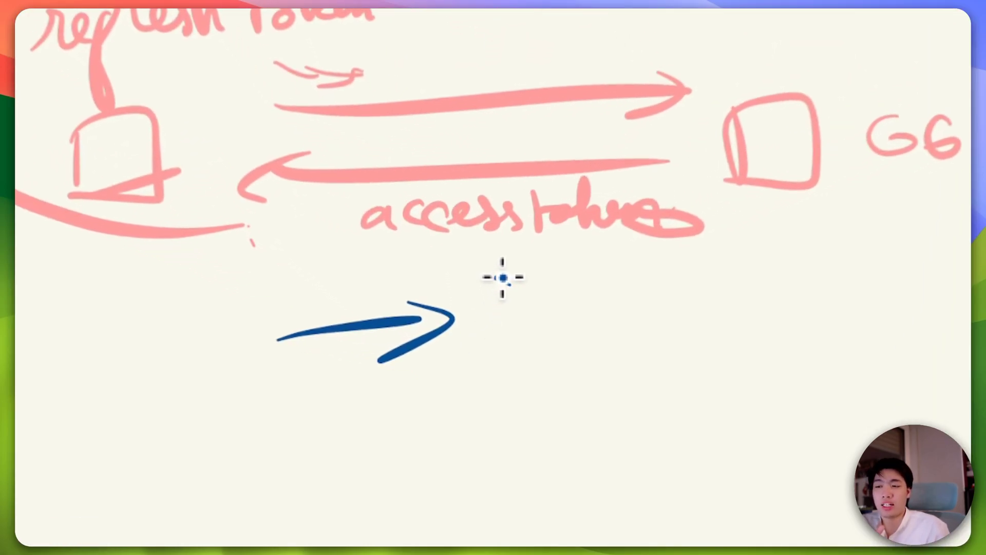
drag(478, 332, 498, 338)
drag(510, 296, 509, 311)
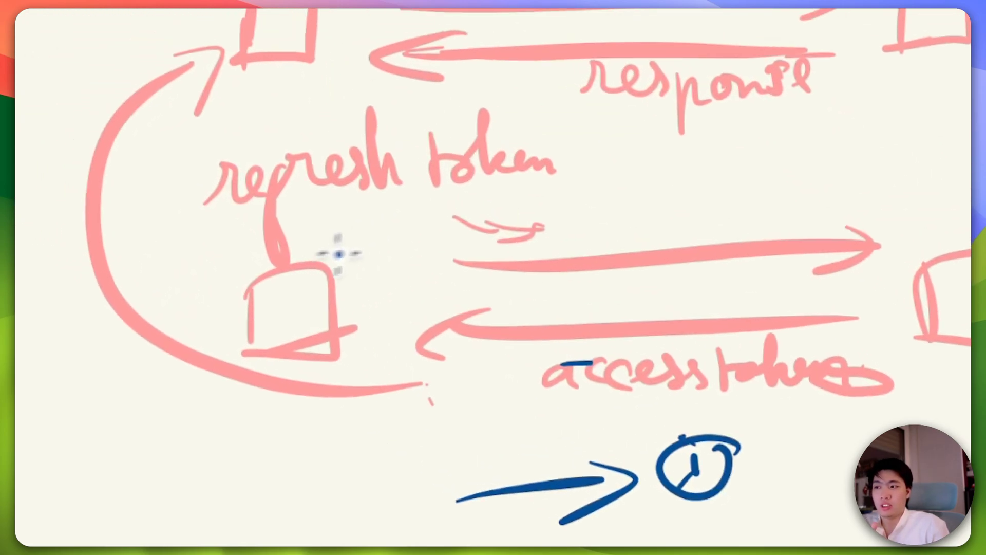
drag(248, 238, 431, 234)
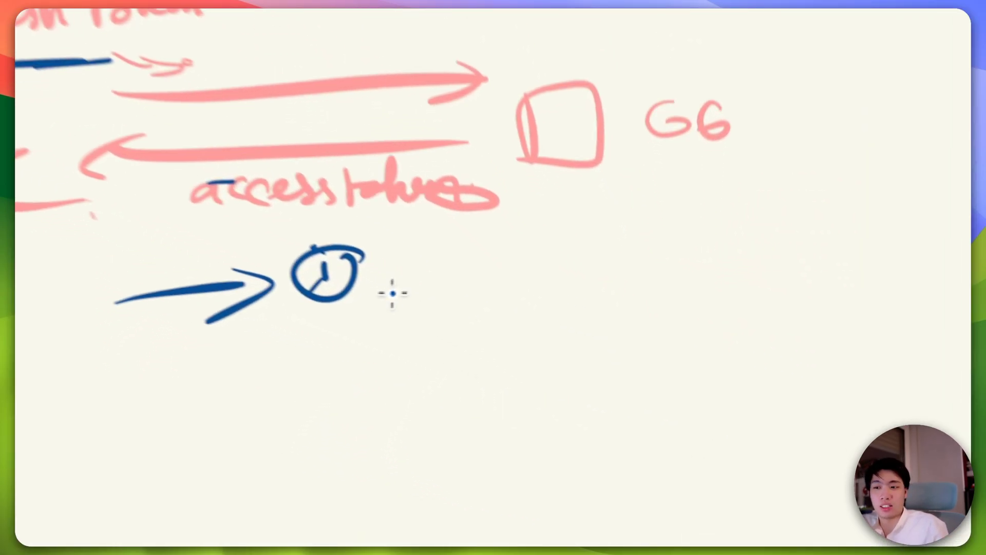
mouse_move(520, 355)
mouse_down()
mouse_move(574, 353)
mouse_move(563, 366)
mouse_up()
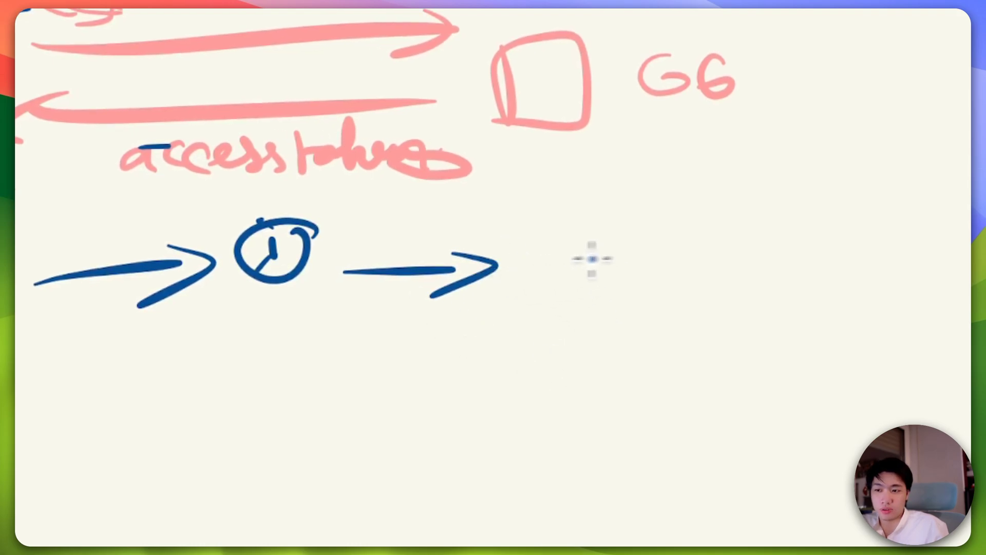
drag(522, 260, 632, 255)
mouse_move(623, 242)
mouse_down()
mouse_move(662, 260)
mouse_move(627, 275)
mouse_up()
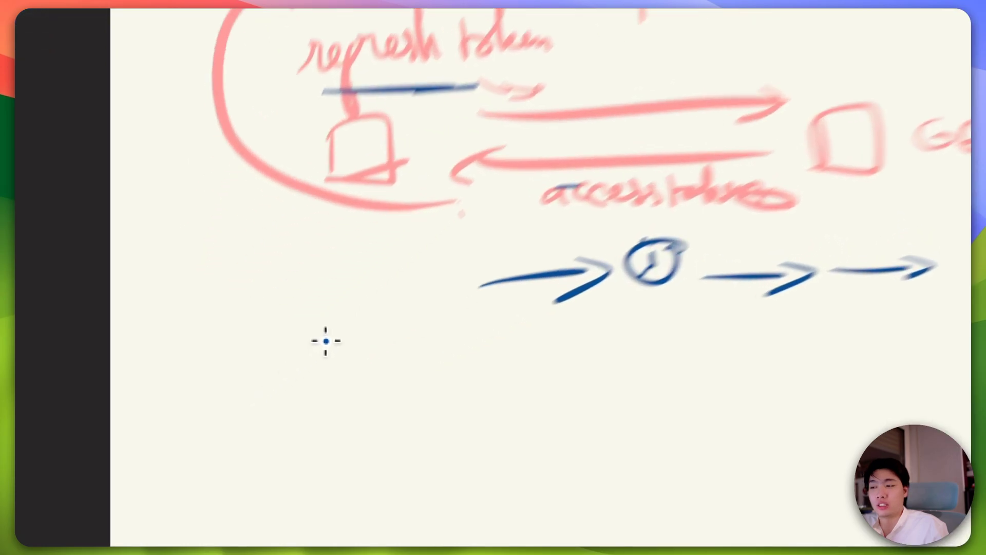
Step: Write '??' and '7 ngày' beneath the blue timeline
click(260, 419)
mouse_move(255, 394)
mouse_down()
mouse_move(260, 412)
mouse_move(280, 405)
mouse_up()
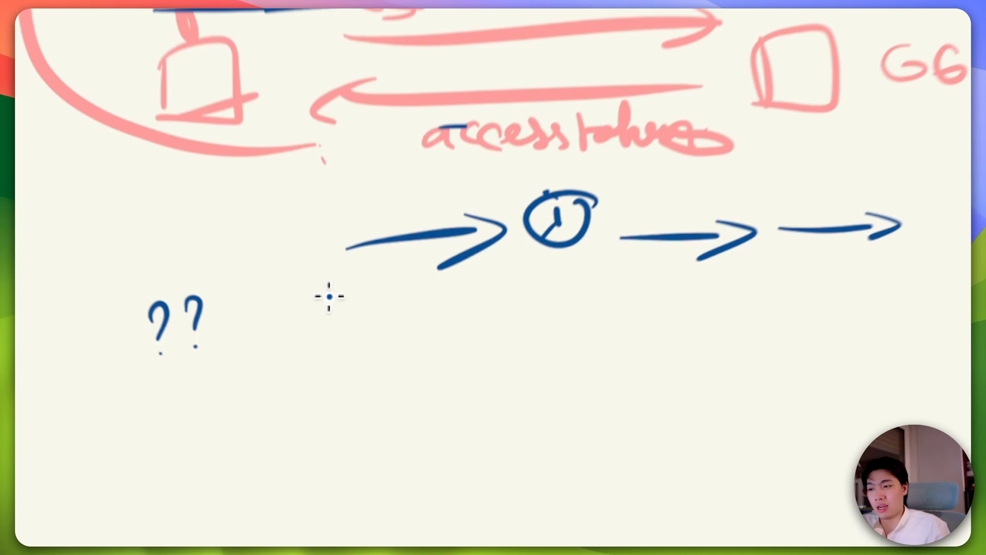
drag(358, 386, 370, 407)
mouse_move(372, 283)
mouse_down()
mouse_move(407, 296)
mouse_move(421, 329)
mouse_up()
drag(462, 272, 483, 322)
drag(439, 251, 464, 264)
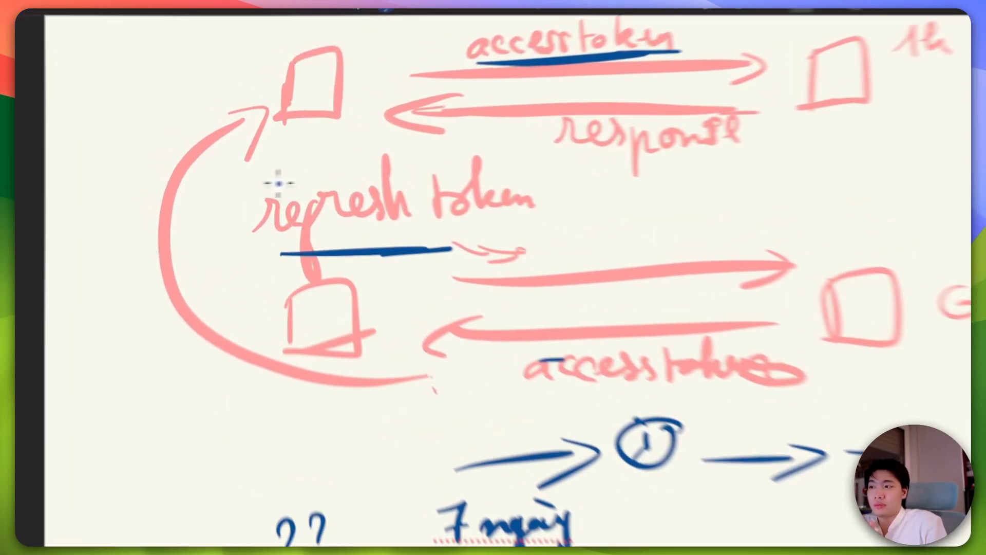
Step: Draw a blue box around 'refresh token'
drag(242, 218, 429, 189)
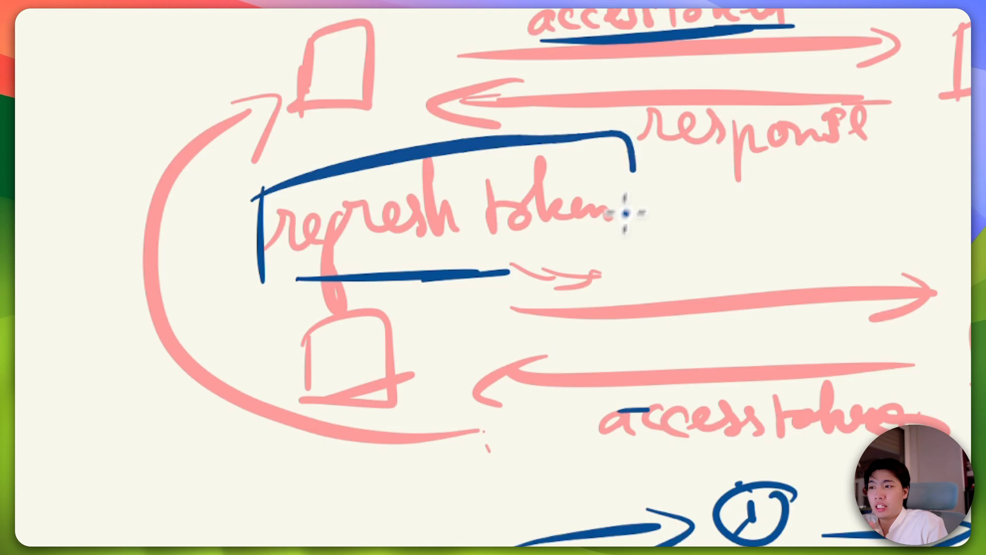
drag(342, 216, 389, 203)
drag(639, 226, 487, 268)
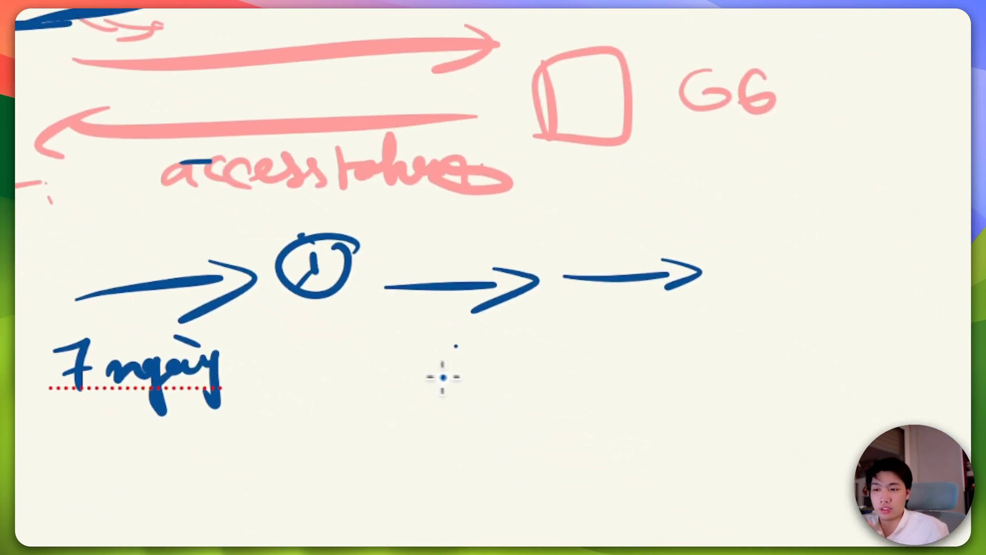
Step: Handwrite 'test' and 'production' under the timeline's second arrow
drag(445, 341, 441, 393)
drag(418, 366, 460, 368)
drag(452, 386, 493, 383)
drag(516, 352, 496, 383)
drag(536, 339, 532, 383)
drag(514, 359, 552, 357)
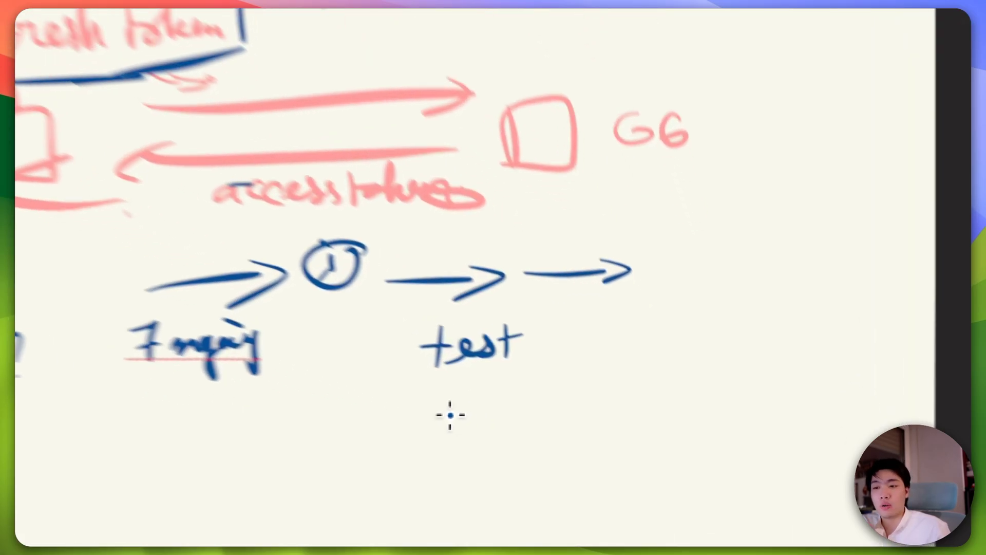
drag(554, 422, 586, 414)
drag(590, 421, 596, 422)
mouse_move(424, 386)
mouse_down()
mouse_move(502, 378)
mouse_move(529, 364)
mouse_move(579, 366)
mouse_up()
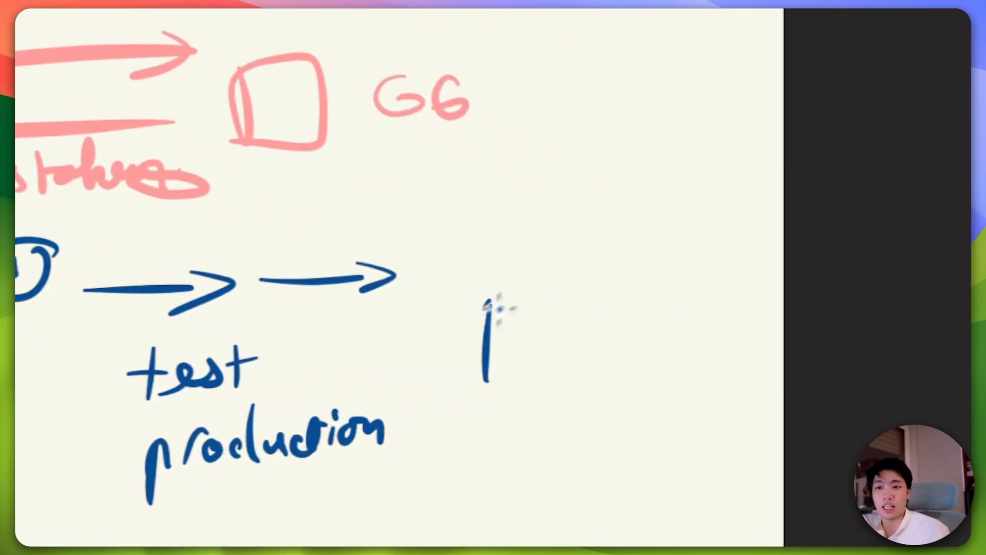
Step: Sketch a blue laptop with a checkmark to the right of the arrows
drag(724, 390, 778, 384)
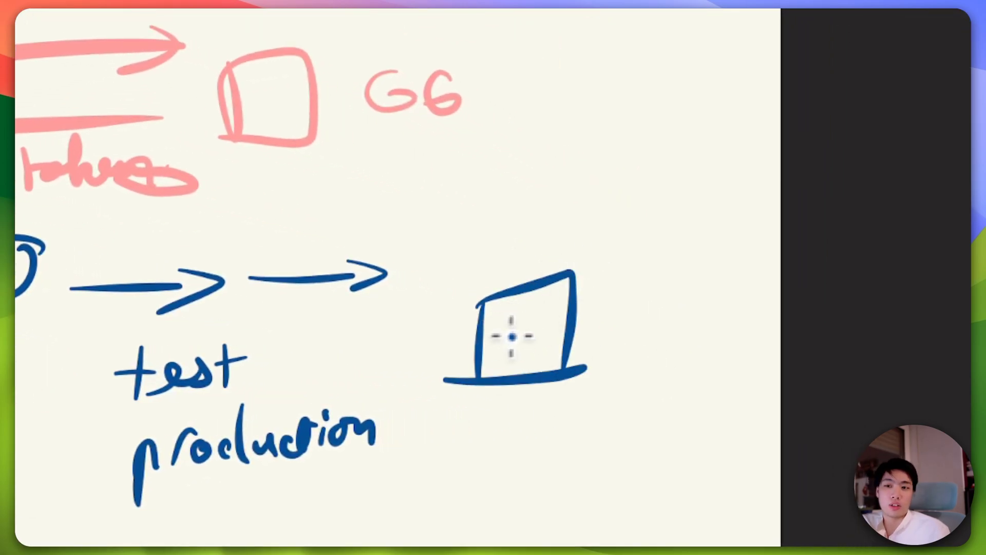
mouse_move(491, 341)
mouse_down()
mouse_move(539, 357)
mouse_move(511, 348)
mouse_move(532, 354)
mouse_up()
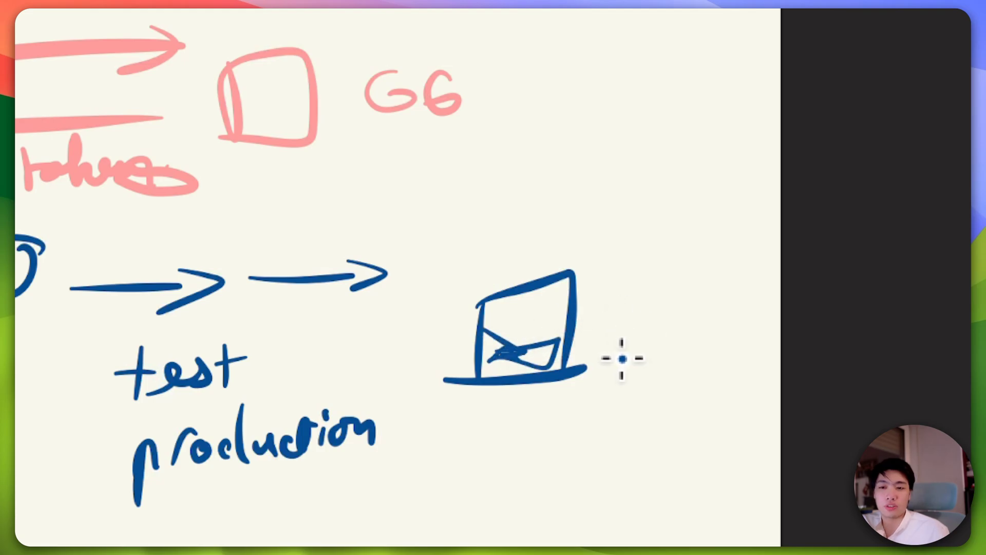
mouse_move(629, 314)
mouse_down()
mouse_move(681, 301)
mouse_move(722, 250)
mouse_up()
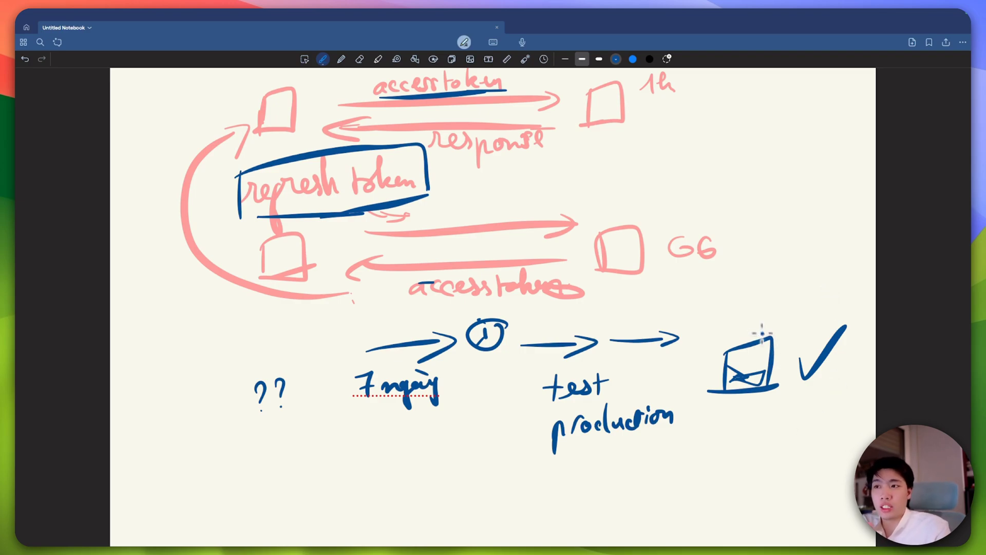
scroll(757, 311, down, 2)
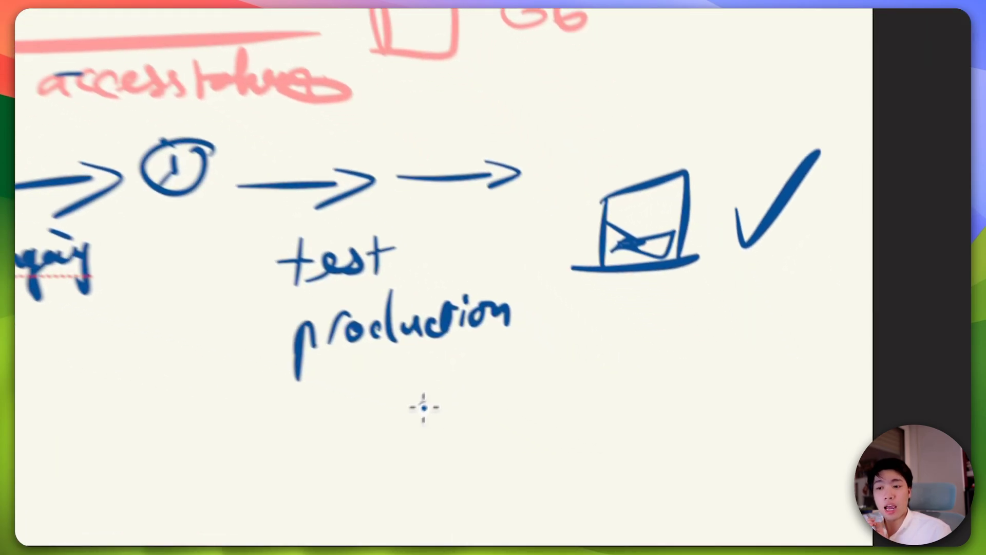
Step: Write 'App n8n' below 'production' and underline it
mouse_move(615, 475)
mouse_down()
mouse_move(635, 489)
mouse_move(655, 485)
mouse_up()
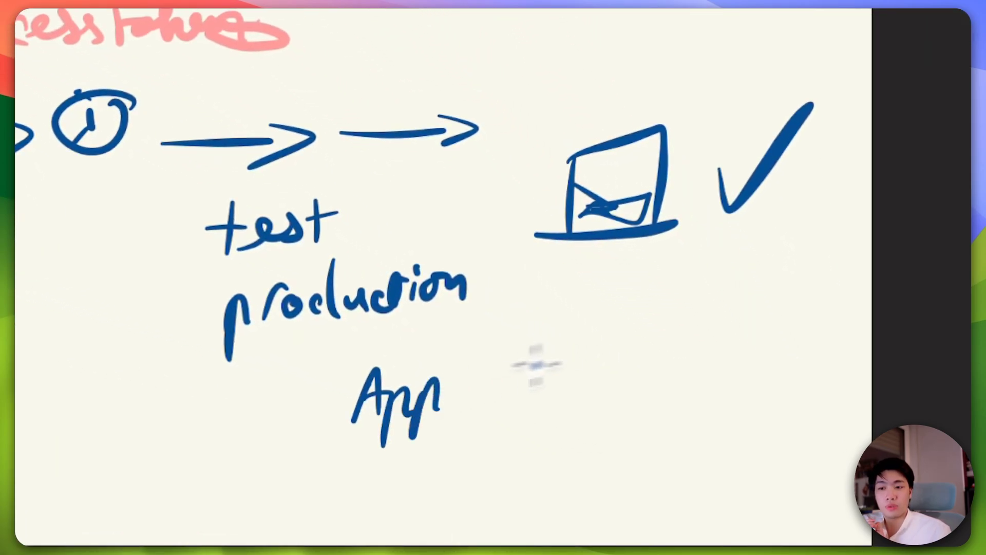
drag(482, 398, 515, 394)
mouse_move(540, 356)
mouse_down()
mouse_move(530, 376)
mouse_move(539, 393)
mouse_move(588, 392)
mouse_move(561, 390)
mouse_up()
click(542, 354)
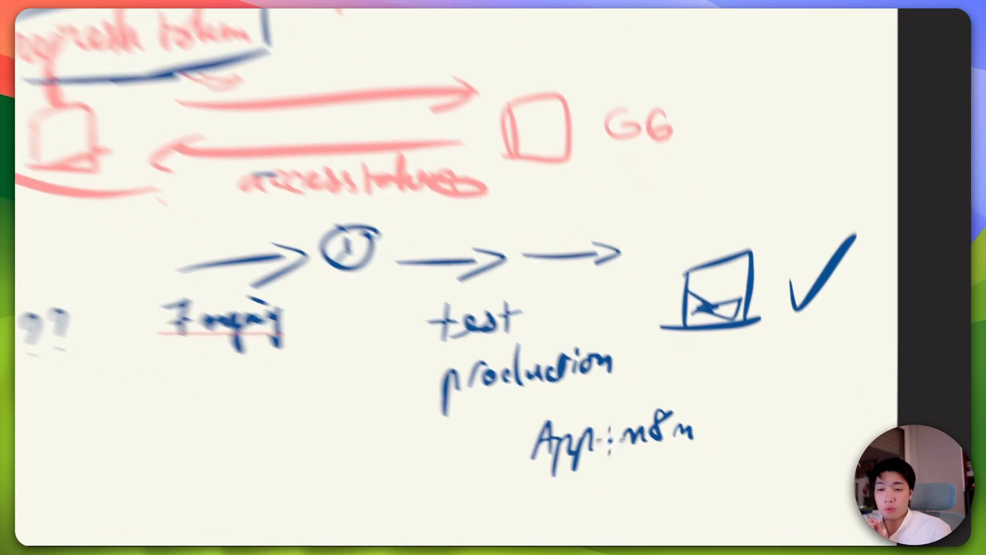
drag(666, 484, 731, 476)
drag(550, 441, 655, 431)
Step: Underline and box 'production', and draw an arrow up toward 'App n8n'
drag(460, 318, 514, 310)
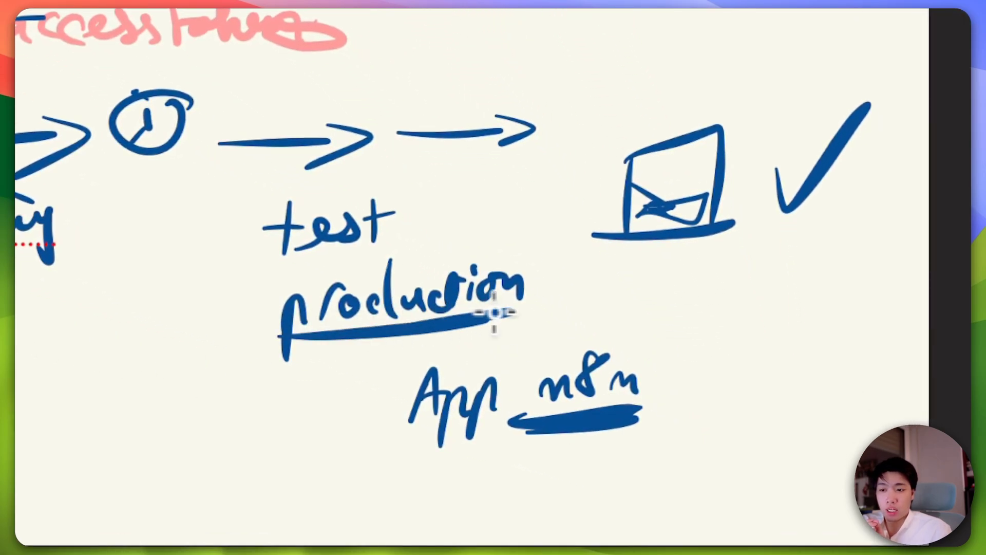
drag(264, 347, 408, 347)
mouse_move(251, 275)
mouse_down()
mouse_move(254, 341)
mouse_move(510, 242)
mouse_move(523, 303)
mouse_move(242, 351)
mouse_up()
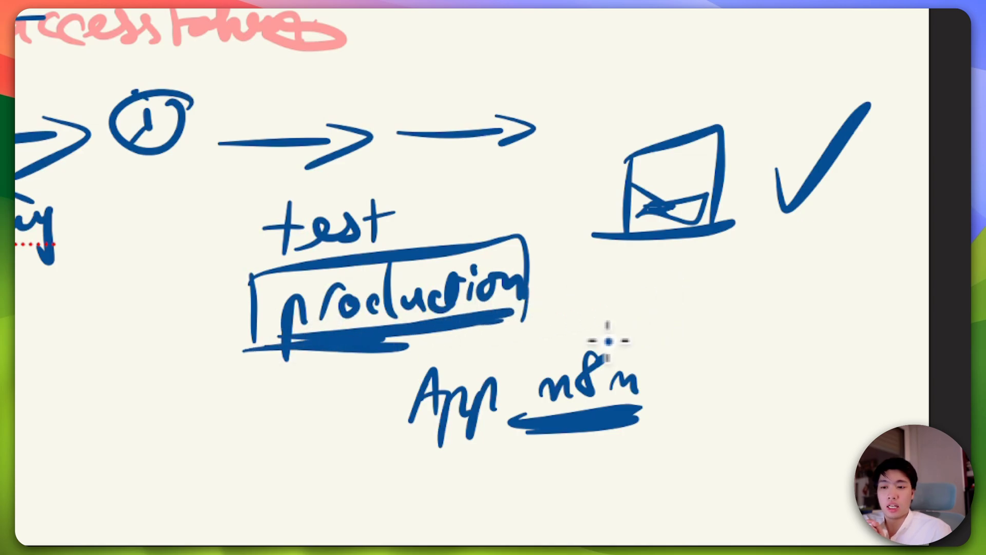
mouse_move(406, 509)
mouse_down()
mouse_move(534, 466)
mouse_move(563, 441)
mouse_up()
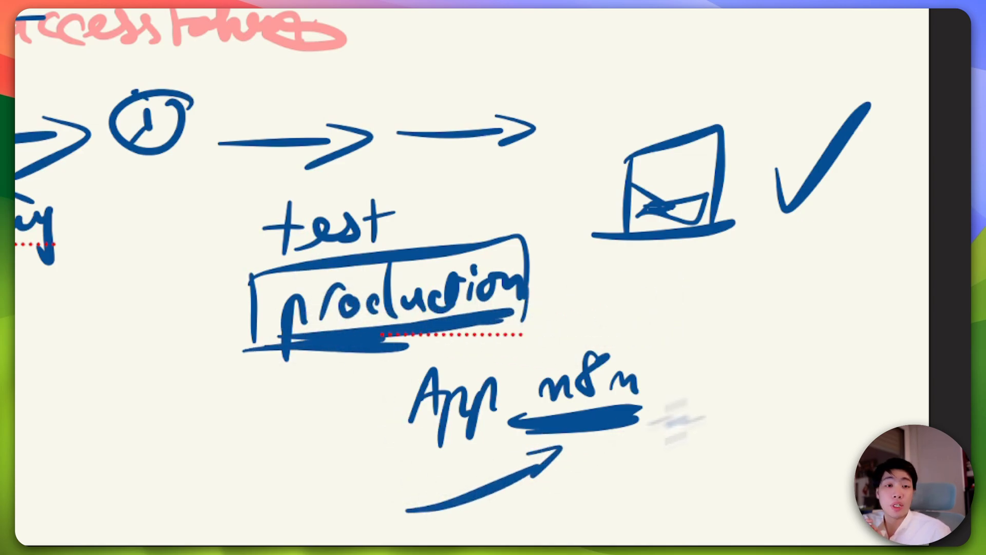
scroll(683, 390, right, 5)
ctrl+scroll(693, 368, down, 3)
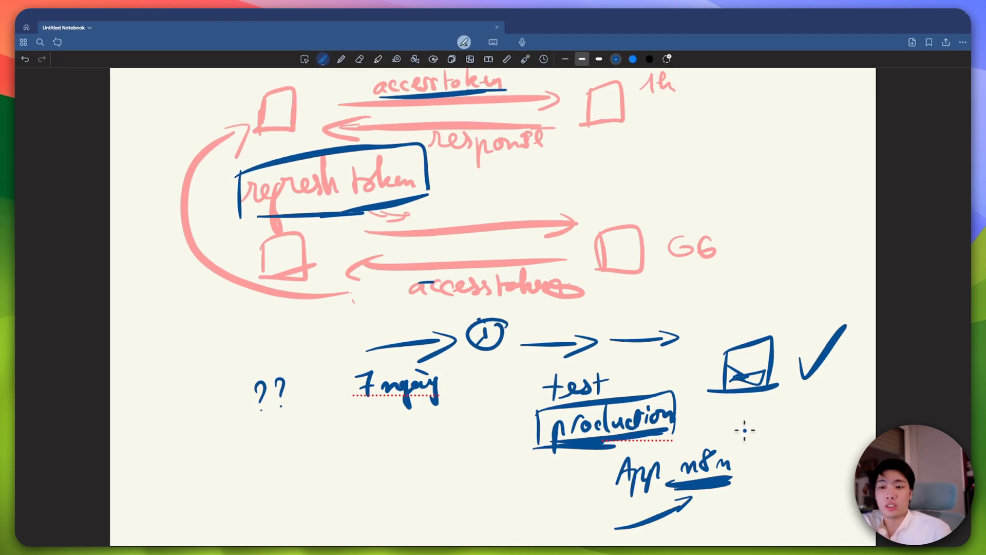
Step: Write 'long lived' under the laptop sketch and underline it
ctrl+scroll(745, 430, up, 5)
drag(506, 321, 532, 336)
mouse_move(534, 303)
mouse_down()
mouse_move(586, 309)
mouse_move(614, 357)
mouse_up()
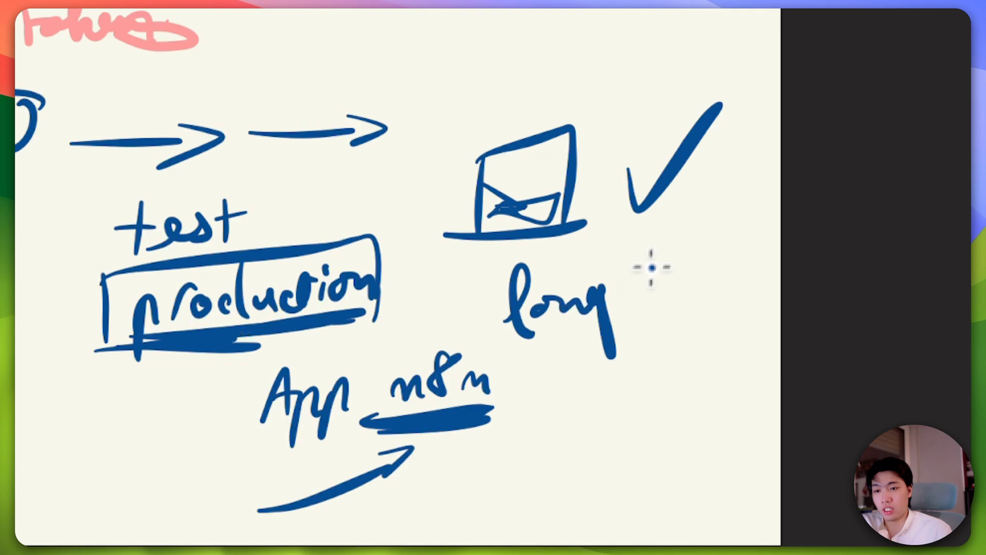
mouse_move(642, 262)
mouse_down()
mouse_move(645, 308)
mouse_move(665, 308)
mouse_up()
drag(670, 280, 739, 280)
drag(755, 247, 755, 296)
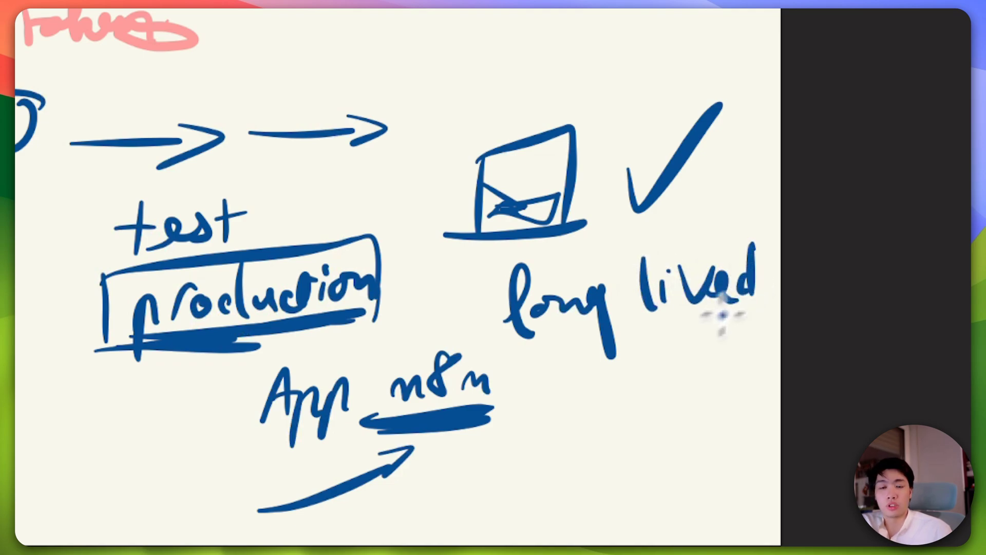
drag(505, 351, 716, 316)
drag(637, 343, 718, 317)
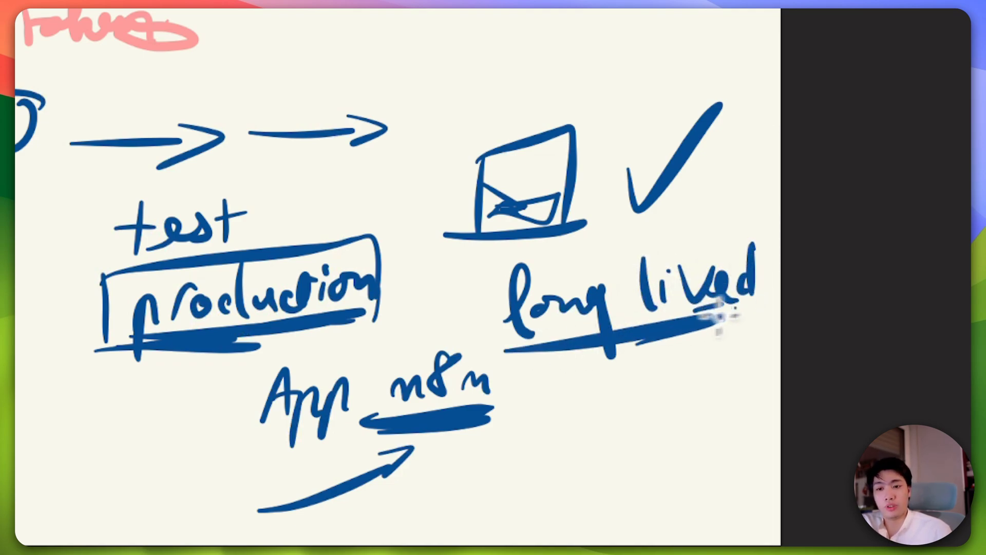
Step: Draw a leftward arrow from production, and write a double-underlined 'policy' under the '??'
ctrl+scroll(649, 330, down, 3)
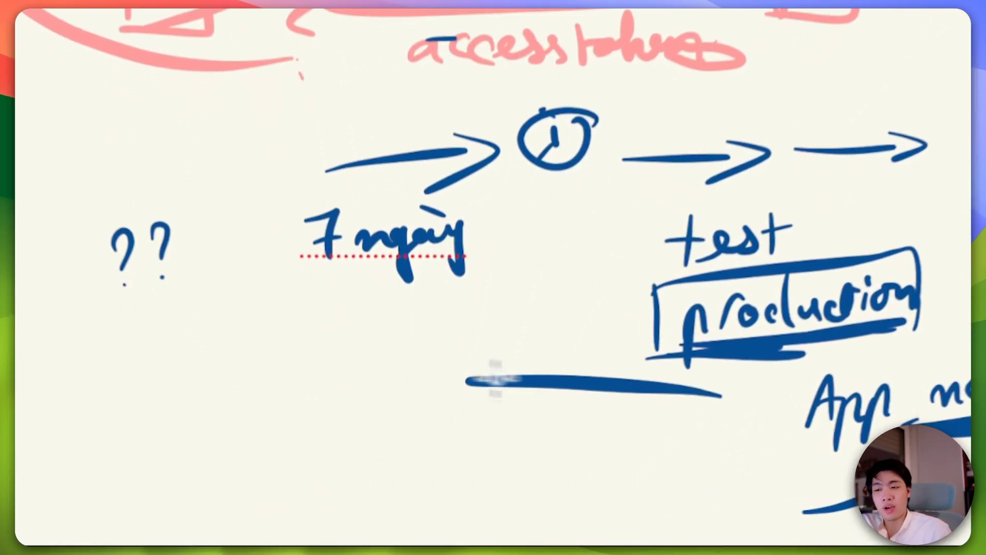
mouse_move(572, 467)
mouse_down()
mouse_move(438, 461)
mouse_move(436, 476)
mouse_up()
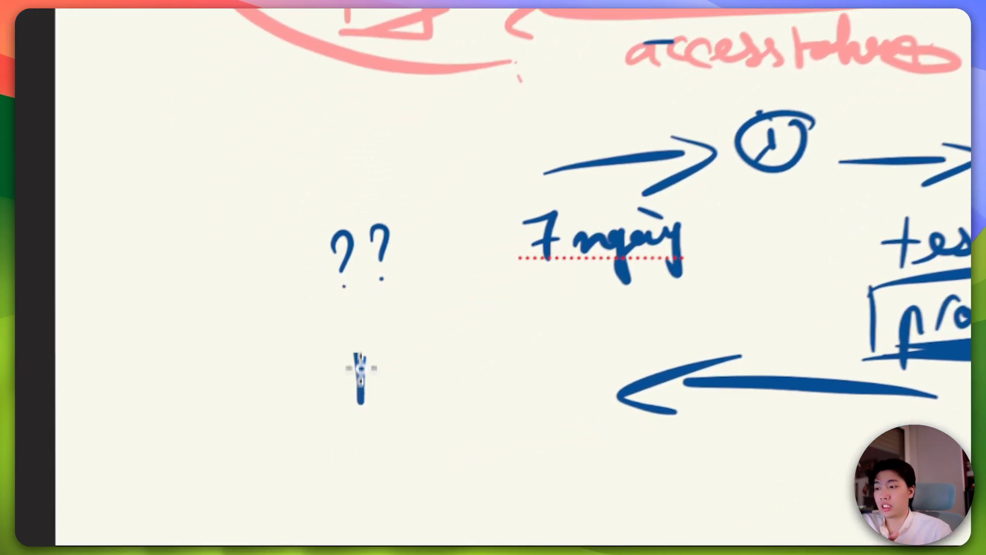
mouse_move(273, 435)
mouse_down()
mouse_move(280, 450)
mouse_move(289, 441)
mouse_up()
drag(299, 420, 308, 446)
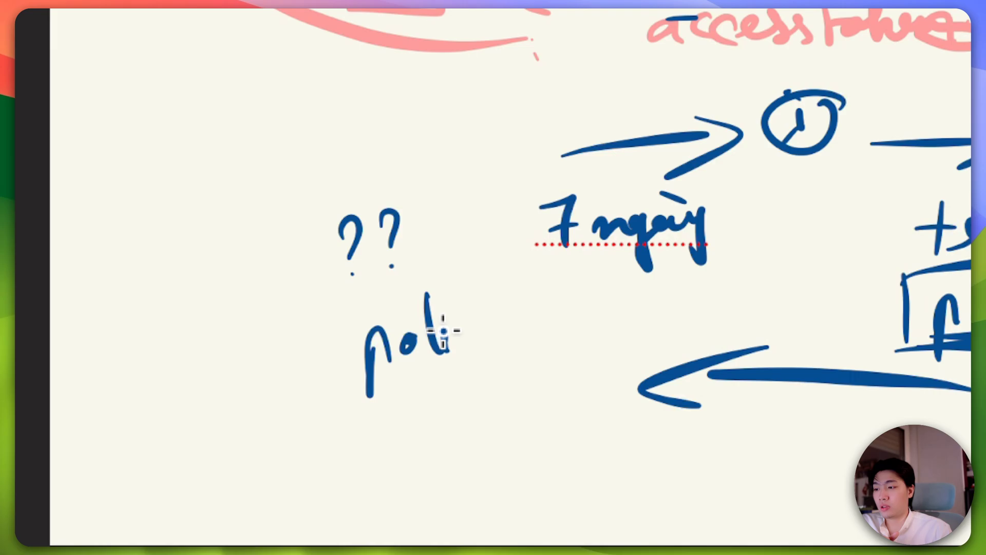
mouse_move(479, 338)
mouse_down()
mouse_move(473, 354)
mouse_move(508, 394)
mouse_up()
drag(334, 420, 544, 351)
drag(359, 441, 563, 359)
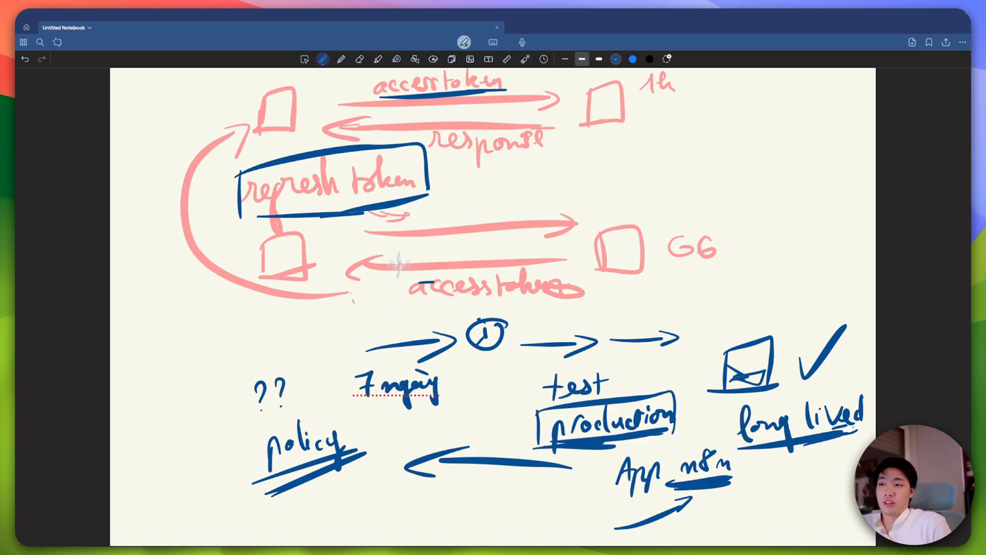
Step: Switch to orange and write 'GG' and a double-underlined 'HTTP Request' beside the response arrow
click(616, 58)
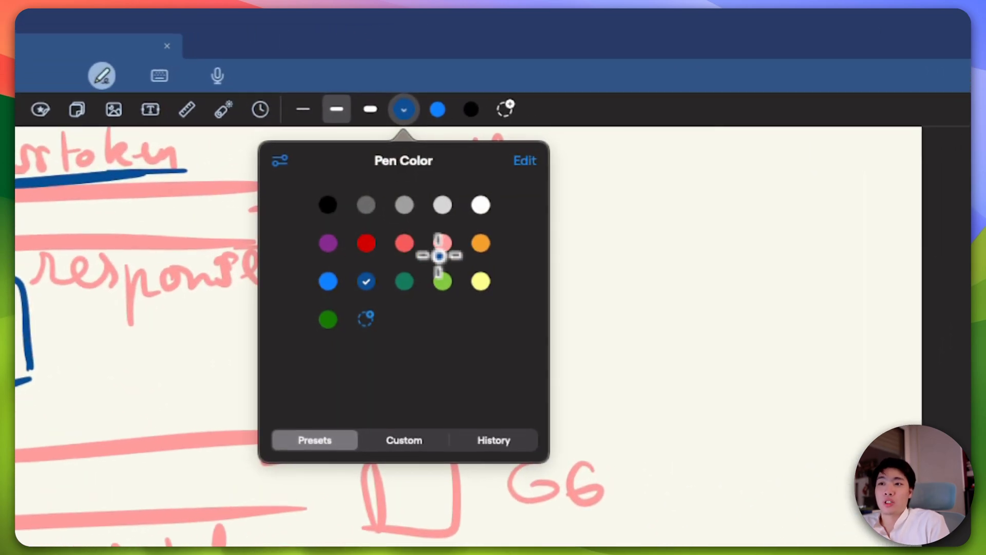
click(479, 243)
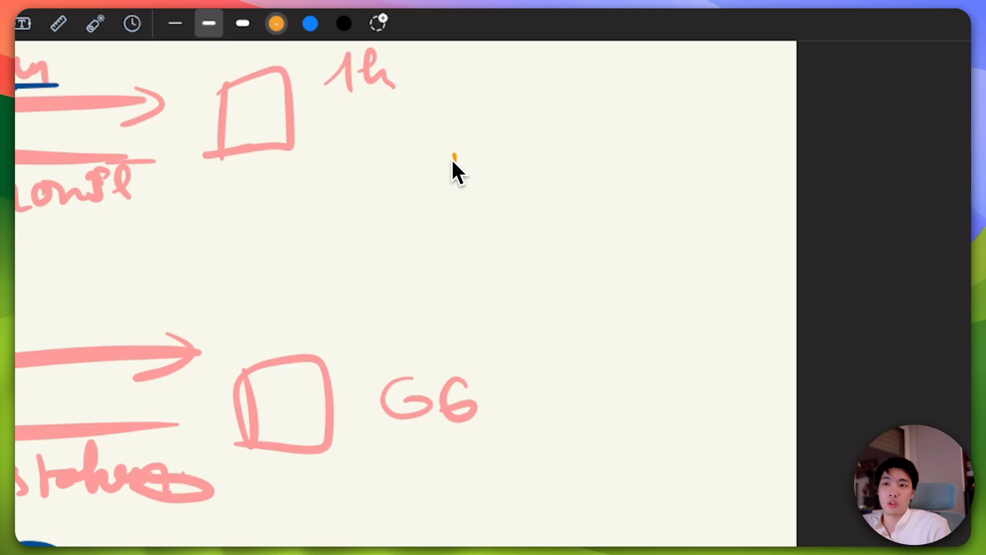
drag(455, 155, 478, 192)
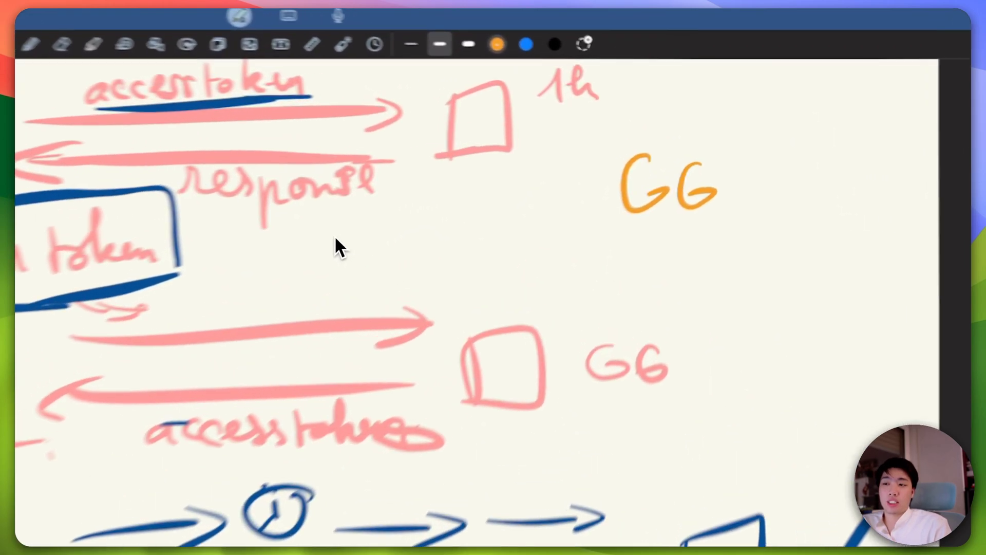
drag(521, 164, 516, 196)
mouse_move(518, 181)
mouse_down()
mouse_move(543, 178)
mouse_move(539, 199)
mouse_up()
drag(552, 170, 571, 170)
mouse_move(562, 165)
mouse_down()
mouse_move(560, 198)
mouse_move(580, 196)
mouse_up()
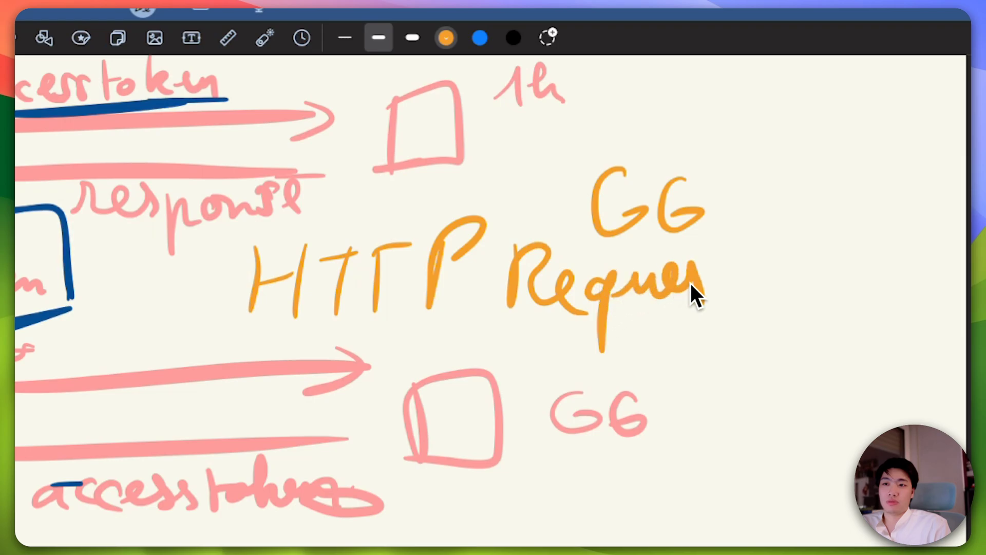
drag(701, 272, 724, 298)
drag(707, 270, 738, 275)
drag(165, 281, 571, 298)
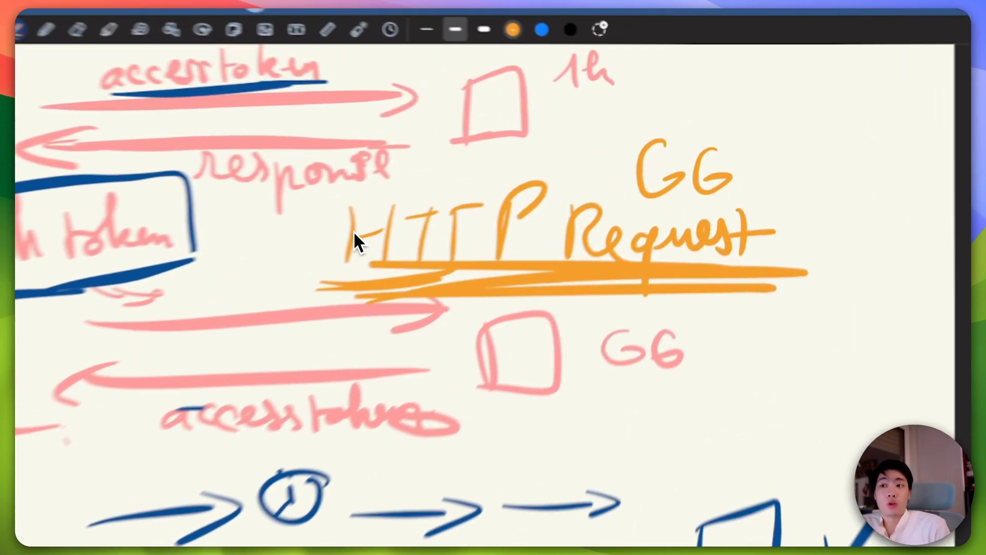
Step: Draw orange boxes around 'HTTP Request' and the GG above it
drag(503, 154, 789, 204)
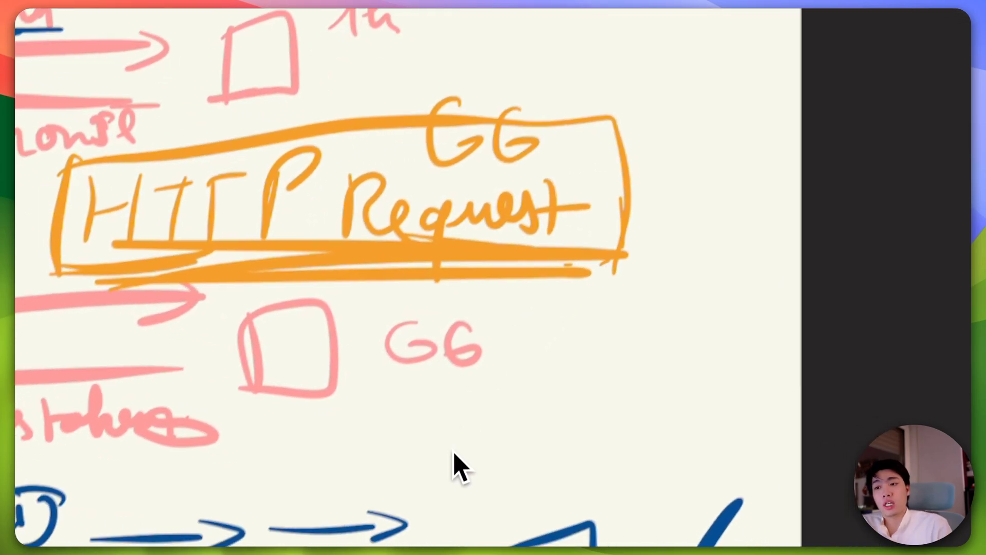
mouse_move(420, 188)
mouse_down()
mouse_move(428, 264)
mouse_move(558, 263)
mouse_up()
drag(444, 297, 565, 289)
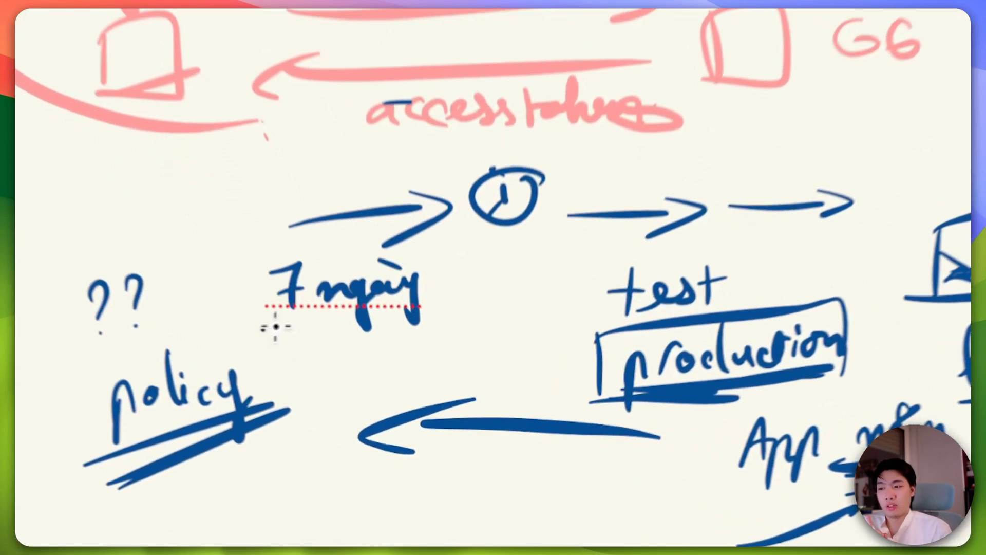
Step: In black, underline '7 ngày', slash production's P, and write 'Script' below the G6 box
drag(345, 419, 441, 400)
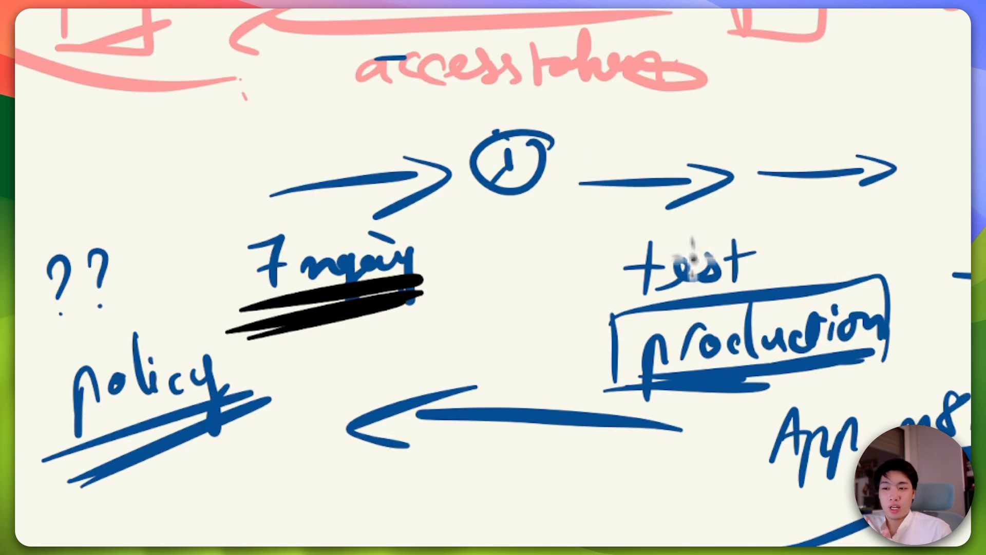
drag(591, 378, 667, 321)
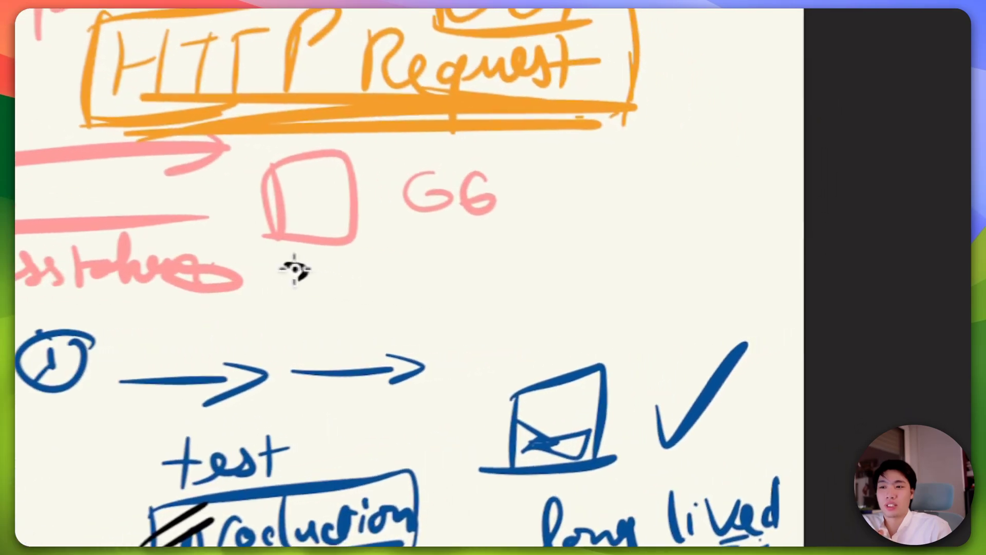
mouse_move(622, 286)
mouse_down()
mouse_move(597, 313)
mouse_move(621, 316)
mouse_up()
drag(627, 315, 641, 305)
drag(330, 305, 345, 306)
drag(354, 303, 356, 328)
drag(366, 287, 390, 303)
drag(417, 256, 420, 309)
mouse_move(397, 281)
mouse_down()
mouse_move(426, 275)
mouse_move(432, 304)
mouse_up()
Step: Complete 'ScriptApp.getOAuth', underline it, and draw a black box around '7 ngày'
mouse_move(447, 245)
mouse_down()
mouse_move(473, 275)
mouse_move(532, 271)
mouse_up()
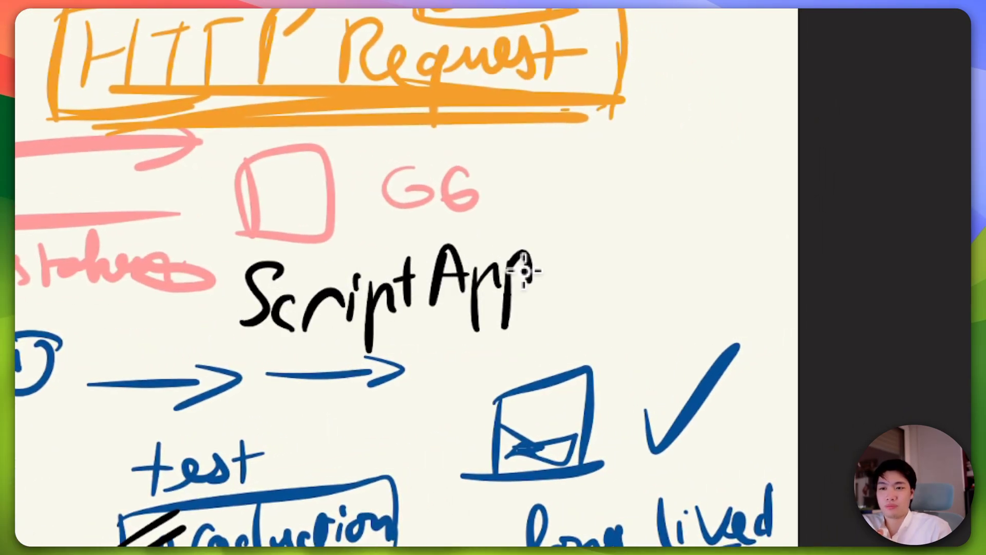
click(548, 278)
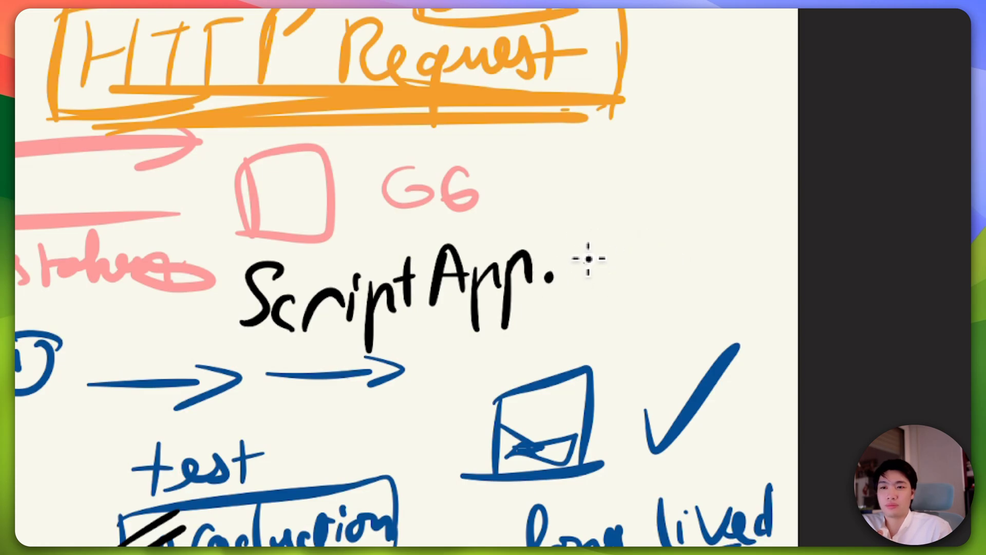
mouse_move(590, 254)
mouse_down()
mouse_move(585, 270)
mouse_move(616, 260)
mouse_up()
mouse_move(631, 226)
mouse_down()
mouse_move(638, 249)
mouse_move(711, 226)
mouse_move(737, 239)
mouse_up()
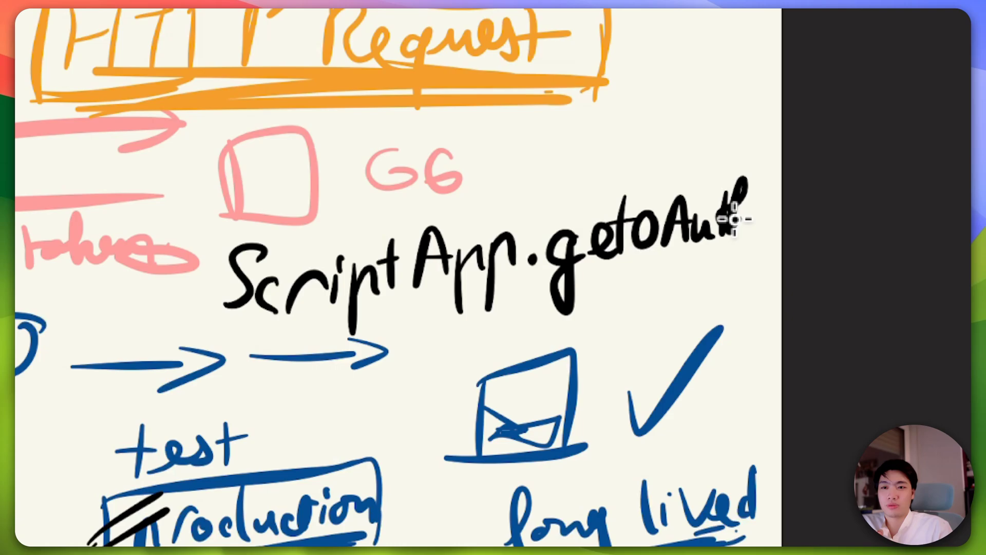
drag(739, 200, 742, 237)
mouse_move(750, 177)
mouse_down()
mouse_move(762, 213)
mouse_move(734, 272)
mouse_up()
scroll(241, 339, down, 2)
mouse_move(267, 318)
mouse_down()
mouse_move(729, 257)
mouse_move(651, 255)
mouse_up()
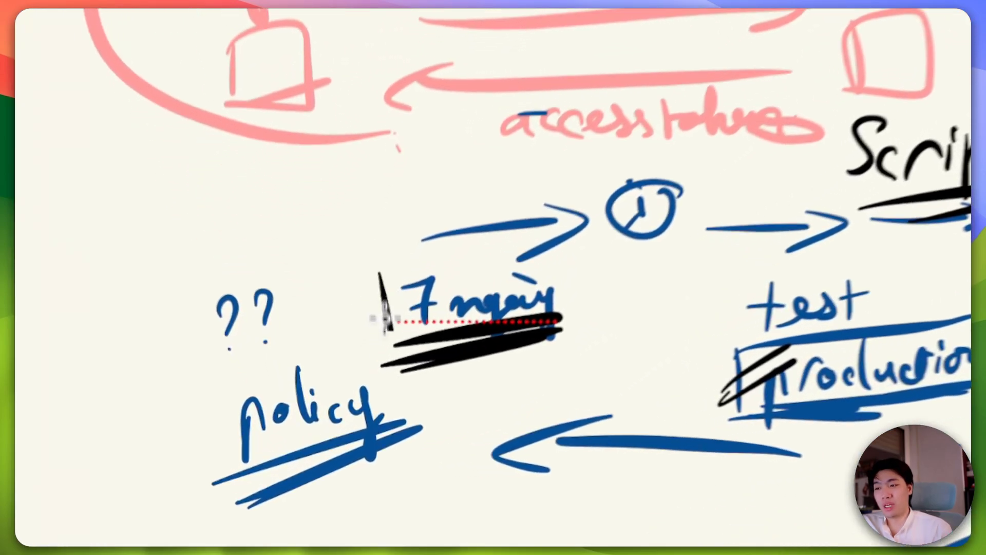
drag(337, 375, 447, 360)
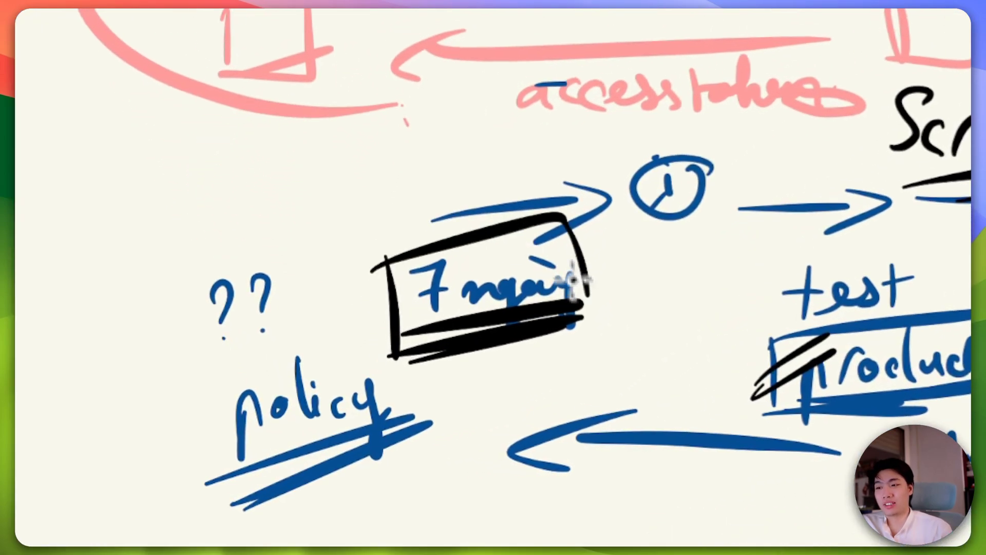